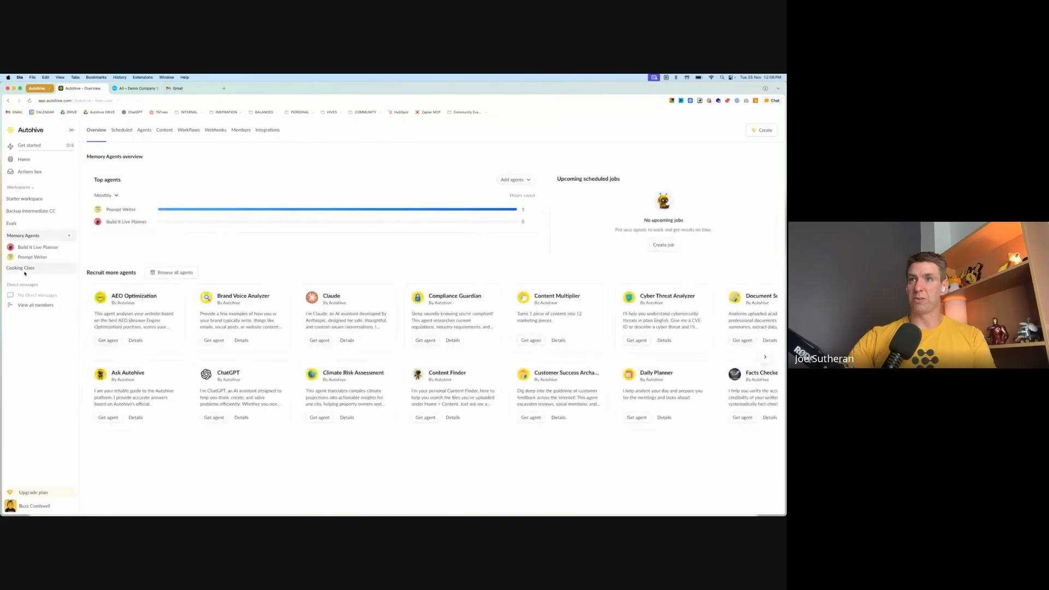
- Create a public workspace named "Xero Invoice Creator"
{"action": "left_click", "coordinate": [12, 223]}
{"action": "left_click", "coordinate": [25, 199]}
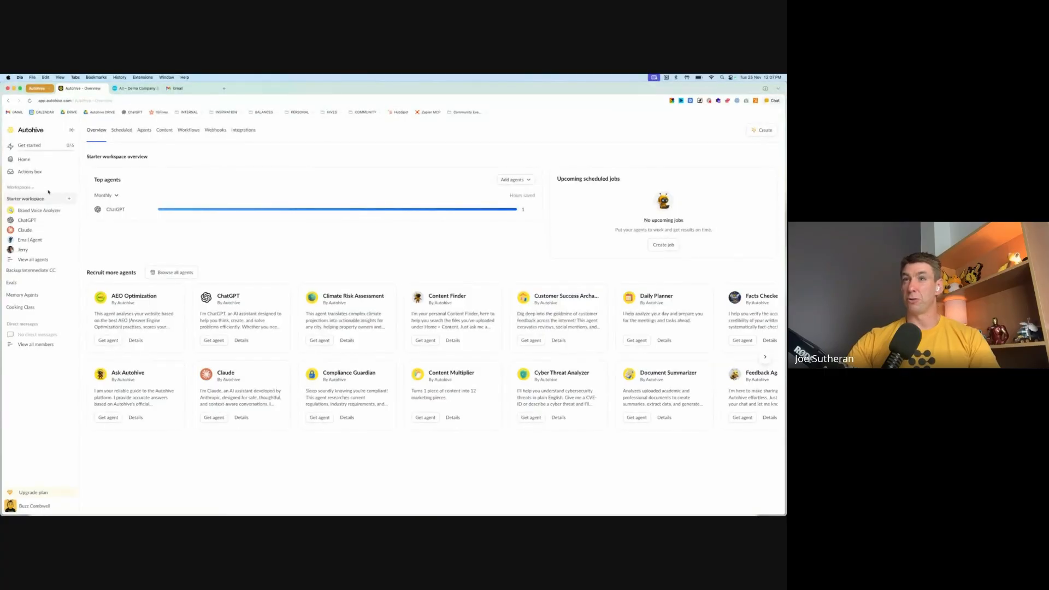
{"action": "left_click", "coordinate": [29, 188]}
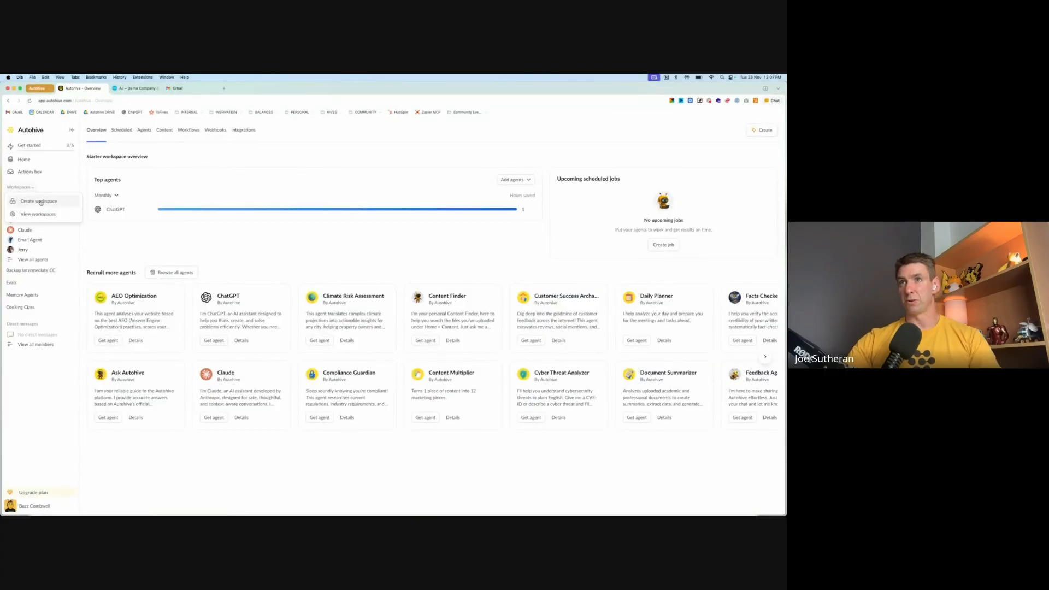
{"action": "left_click", "coordinate": [41, 202]}
{"action": "left_click", "coordinate": [435, 316]}
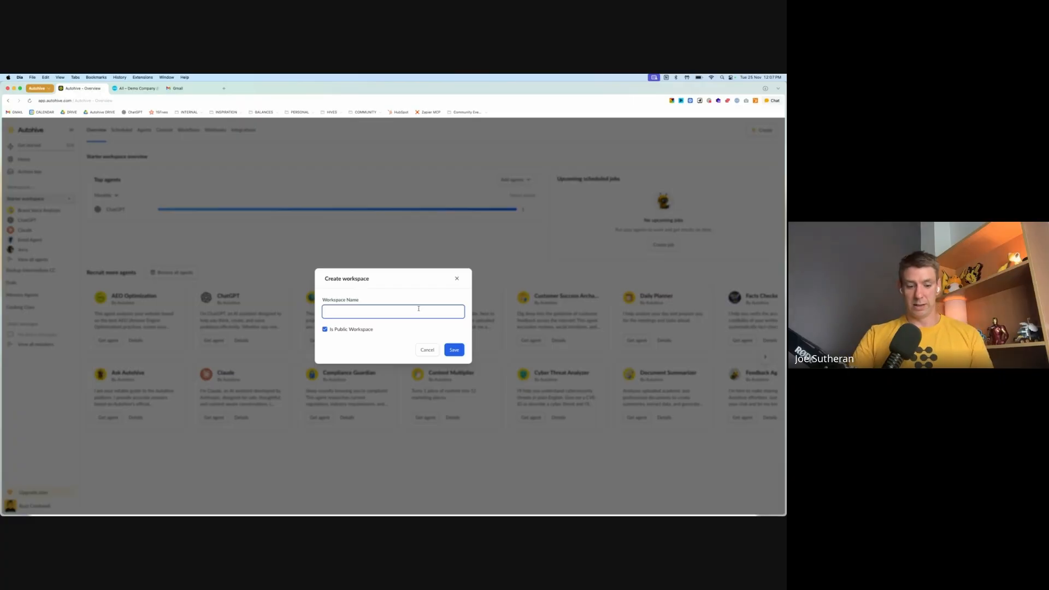
{"action": "type", "text": "Xero Invoice Creator"}
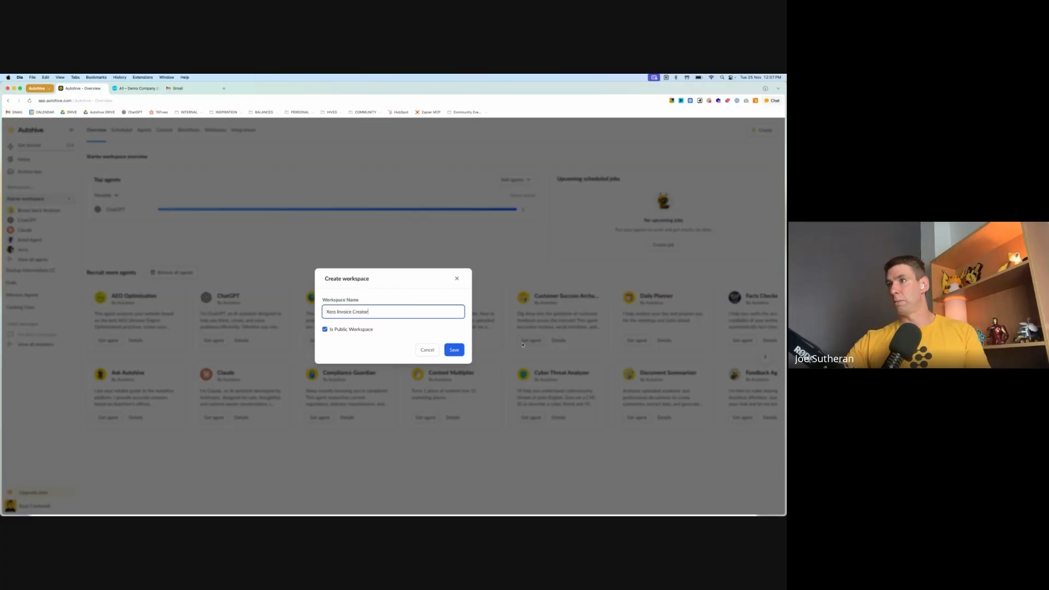
{"action": "left_click", "coordinate": [455, 350]}
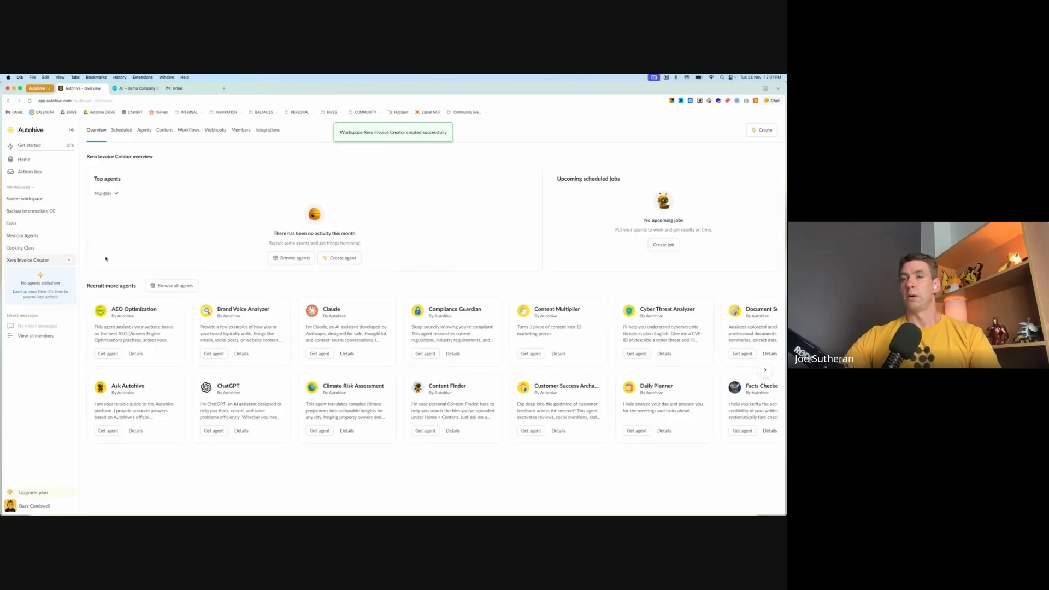
- Add the Prompt Writer agent to the Xero Invoice Creator workspace and collapse its chat history
{"action": "left_click", "coordinate": [69, 260]}
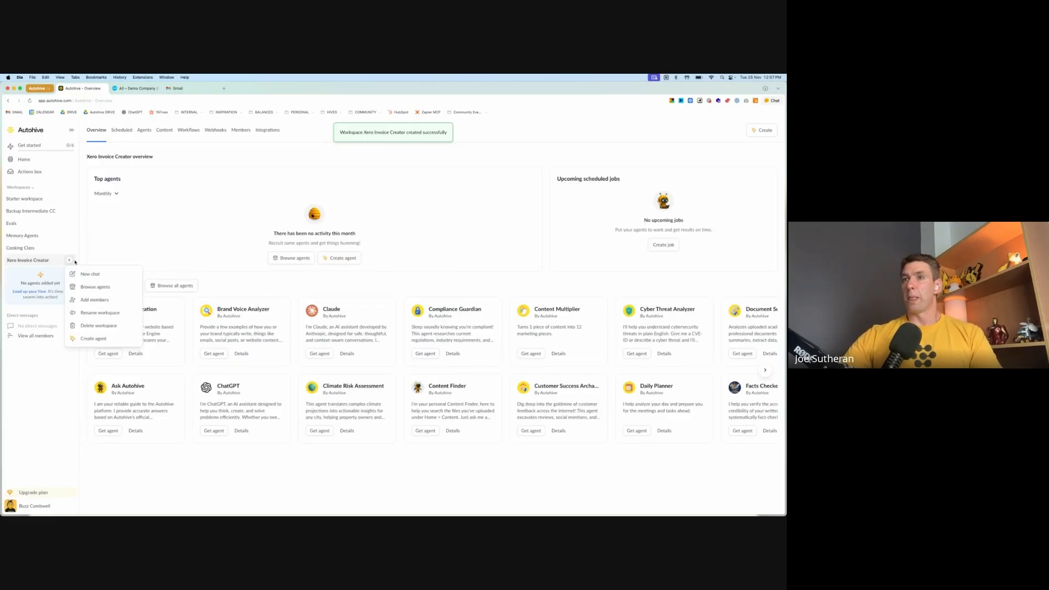
{"action": "left_click", "coordinate": [102, 292]}
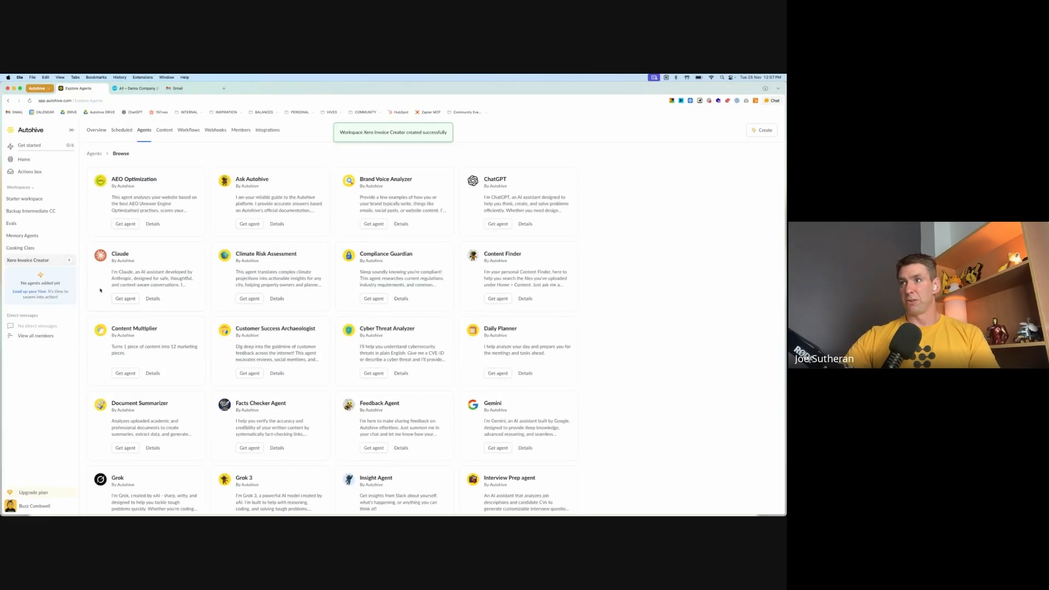
{"action": "scroll", "coordinate": [451, 323], "scroll_direction": "down", "scroll_amount": 5}
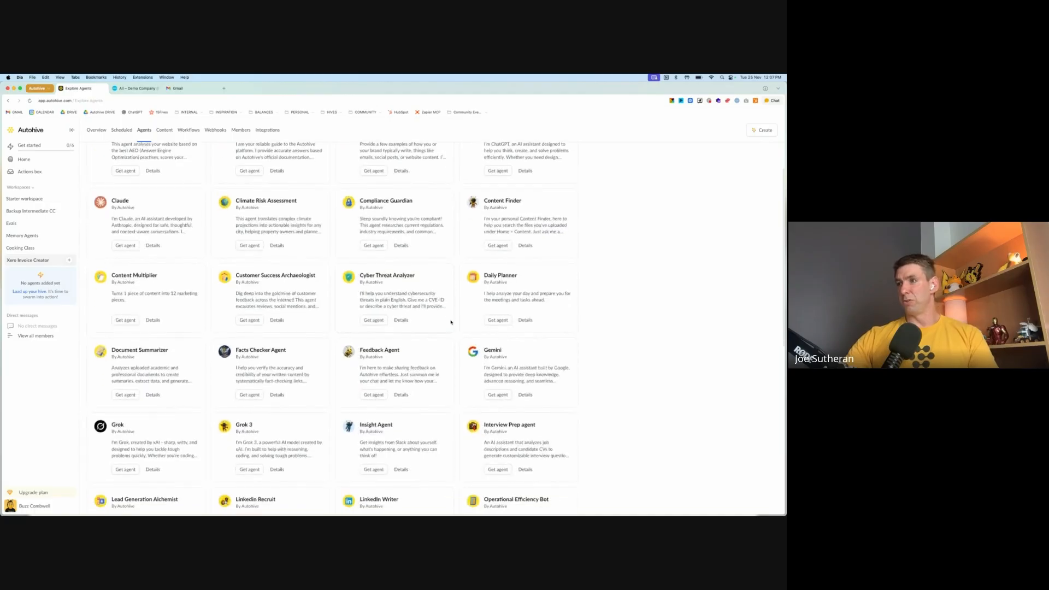
{"action": "scroll", "coordinate": [450, 322], "scroll_direction": "down", "scroll_amount": 2}
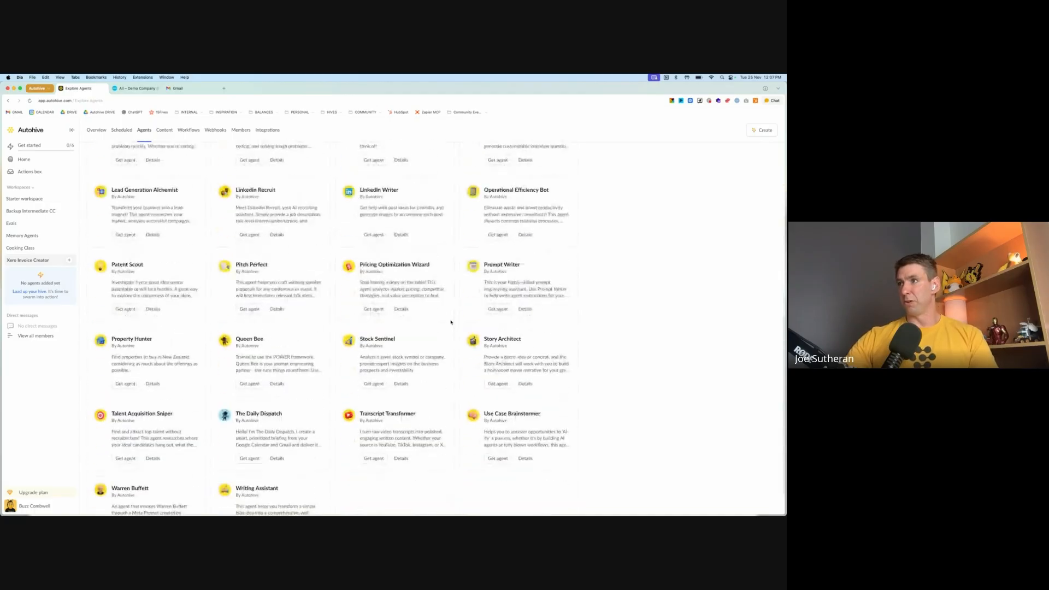
{"action": "left_click", "coordinate": [498, 309]}
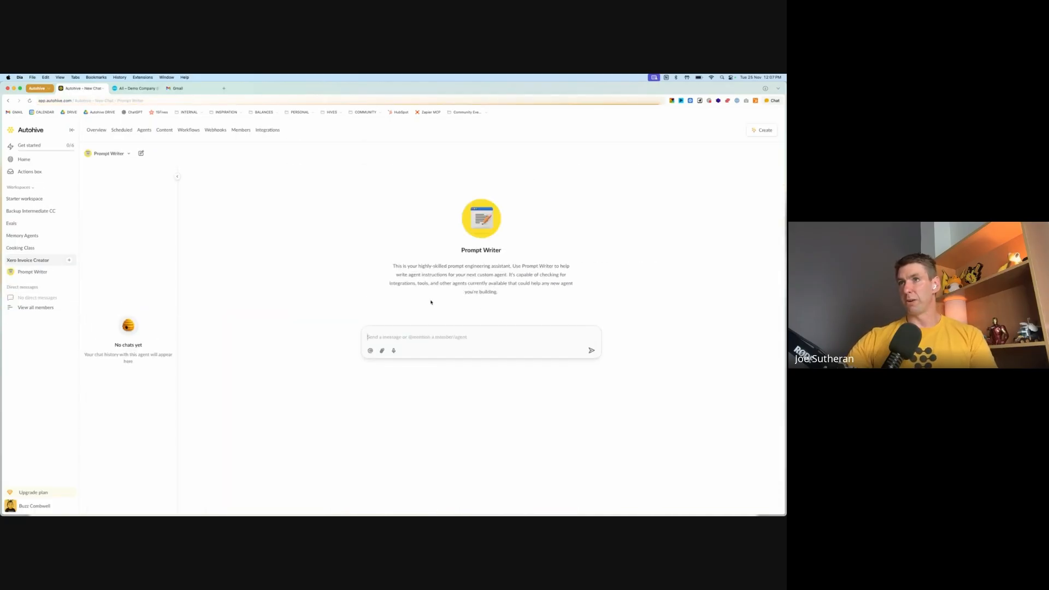
{"action": "left_click", "coordinate": [178, 177]}
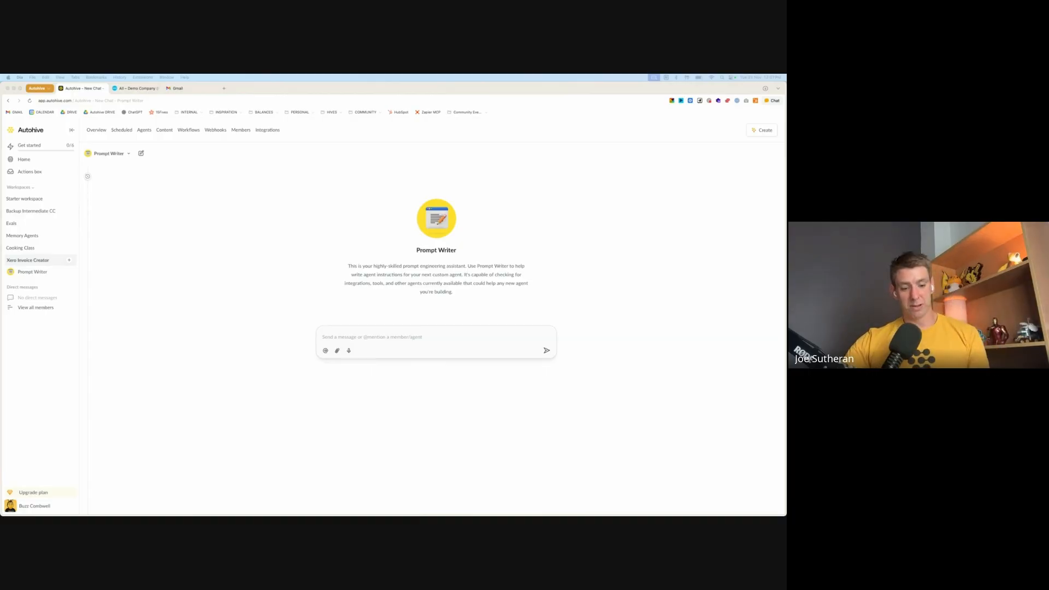
- Ask Prompt Writer to study the Xero integration and build an agent creating Xero bills/invoices from Gmail emails and attachments, 100% confident in amounts
{"action": "left_click", "coordinate": [366, 357]}
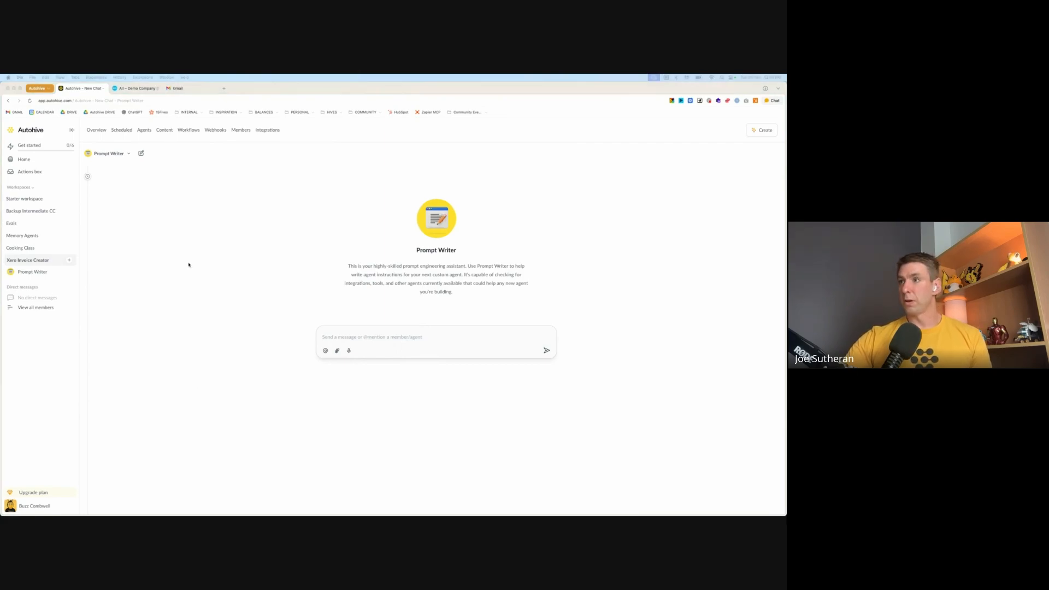
{"action": "left_click", "coordinate": [405, 333]}
{"action": "type", "text": "OK I'd like you to take a look at the Xero integration tool in Autohive so you understand what it does. Then I'd like to build an agent that can help me create bills / invoices in my Xero account. it should be capable of using the Gmail tool too, to check my emails and decide whether any emails are bills / invoices, and/or whether they contain attachments which are bills / invoices. Please ensure this agent is 100% confident in the amounts for bills and invoices, before creating anything in Xero."}
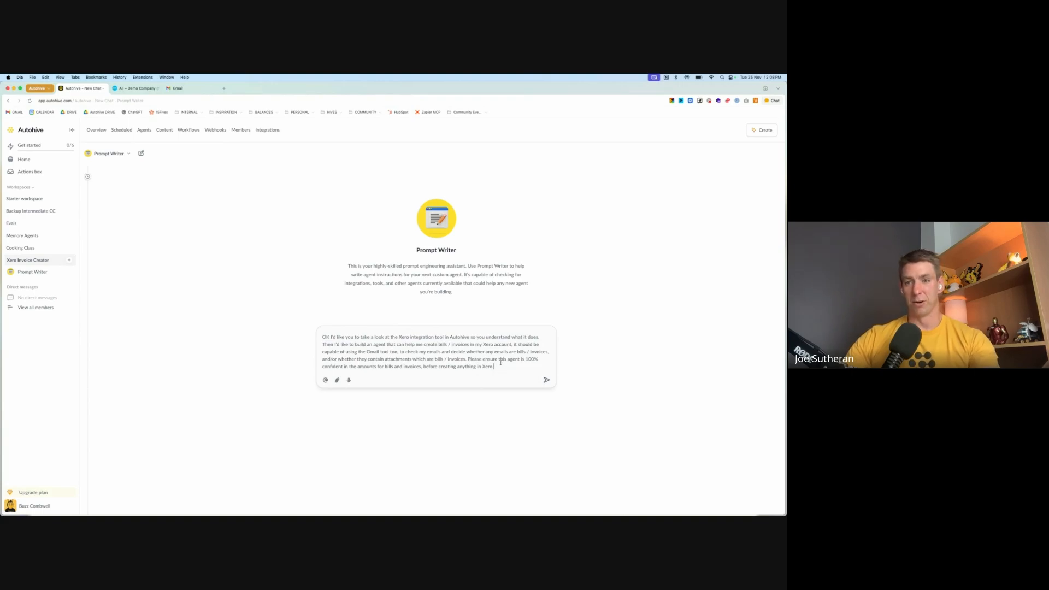
{"action": "left_click_drag", "start_coordinate": [494, 366], "coordinate": [468, 359]}
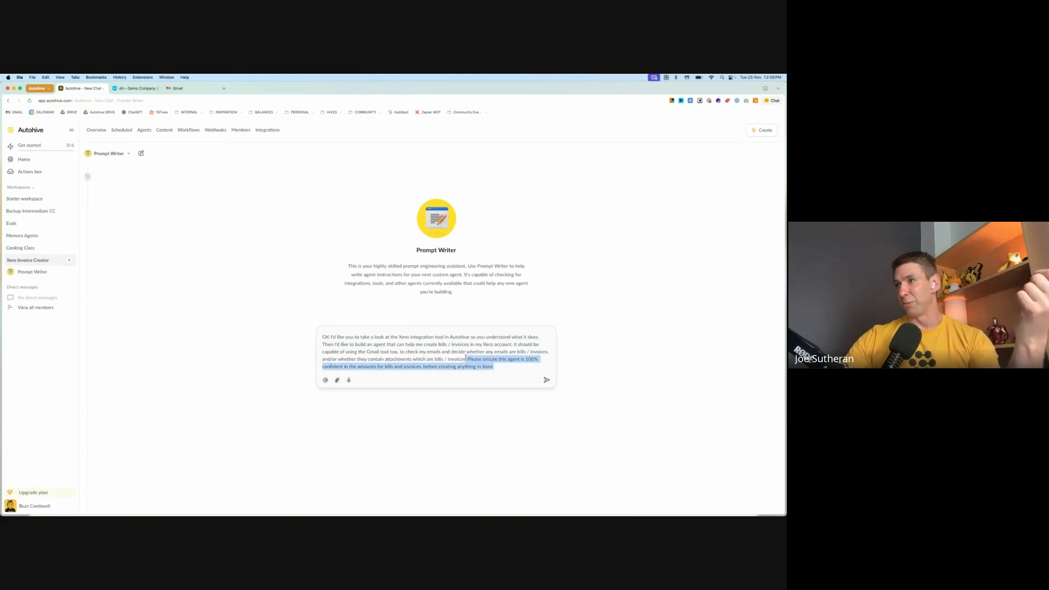
{"action": "left_click", "coordinate": [511, 367]}
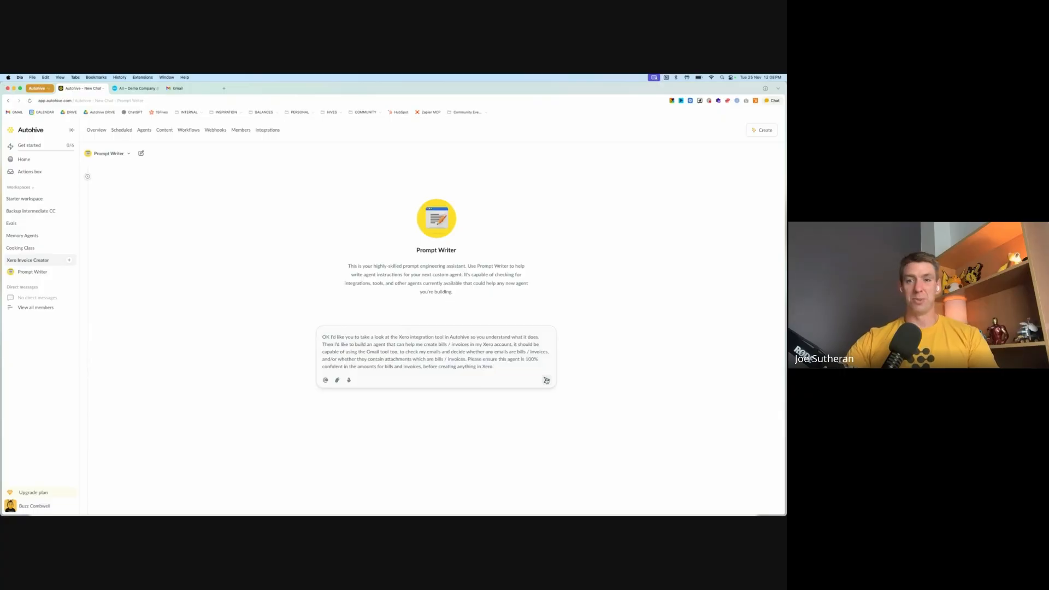
{"action": "left_click", "coordinate": [547, 380]}
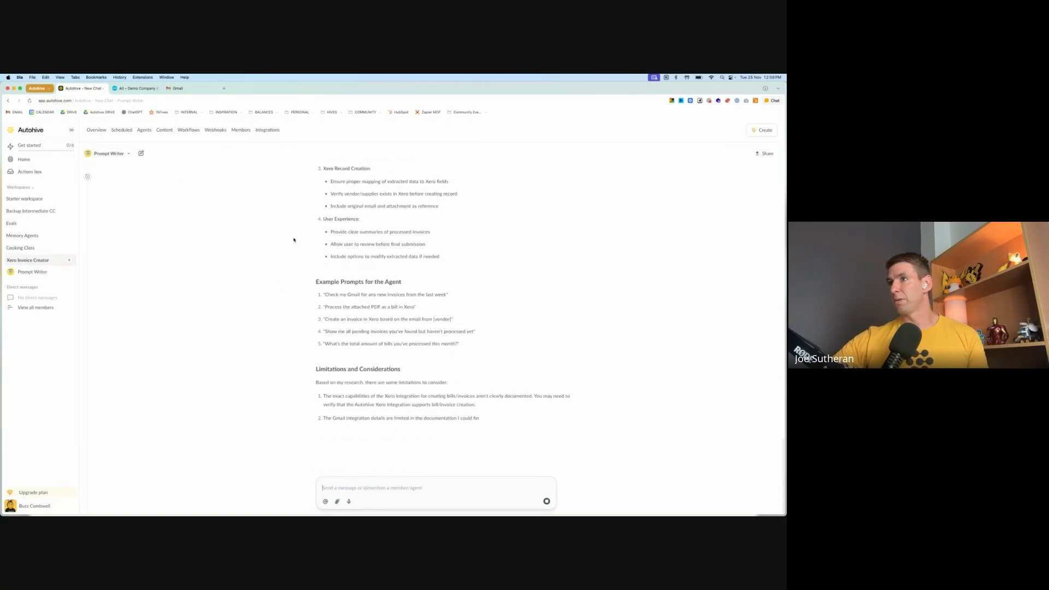
- Review Prompt Writer's reply, including its integration research, capabilities, agent design, example prompts and limitations
{"action": "scroll", "coordinate": [293, 240], "scroll_direction": "up", "scroll_amount": 5}
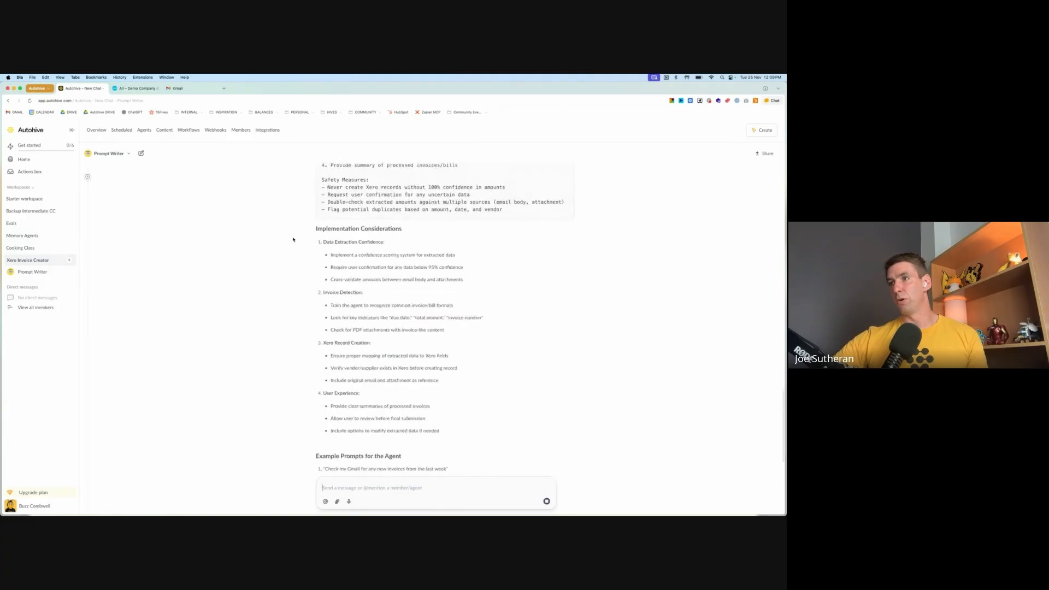
{"action": "scroll", "coordinate": [292, 240], "scroll_direction": "up", "scroll_amount": 5}
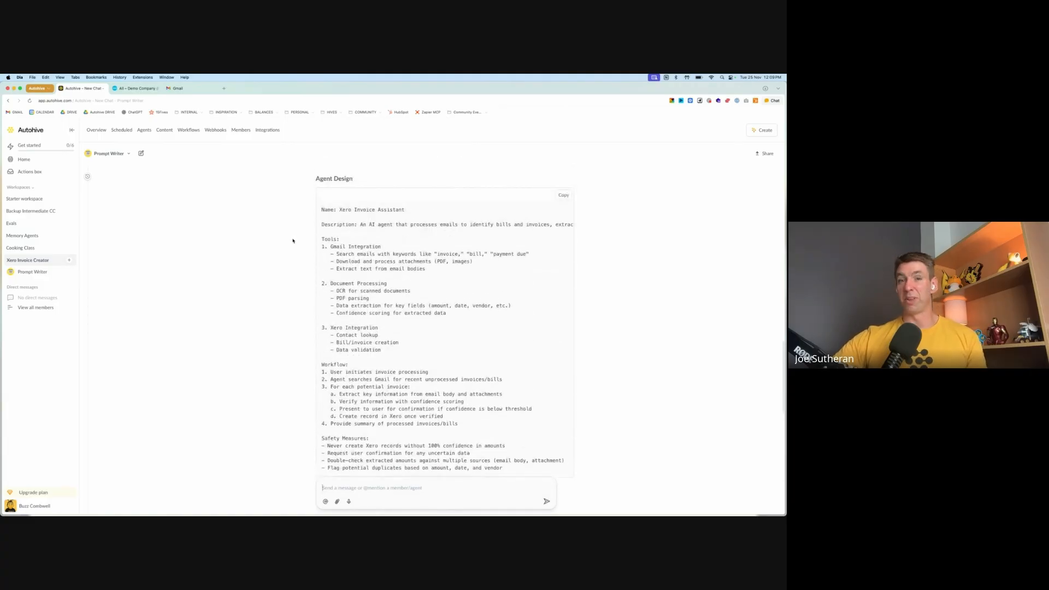
{"action": "scroll", "coordinate": [289, 241], "scroll_direction": "up", "scroll_amount": 5}
{"action": "scroll", "coordinate": [290, 240], "scroll_direction": "down", "scroll_amount": 3}
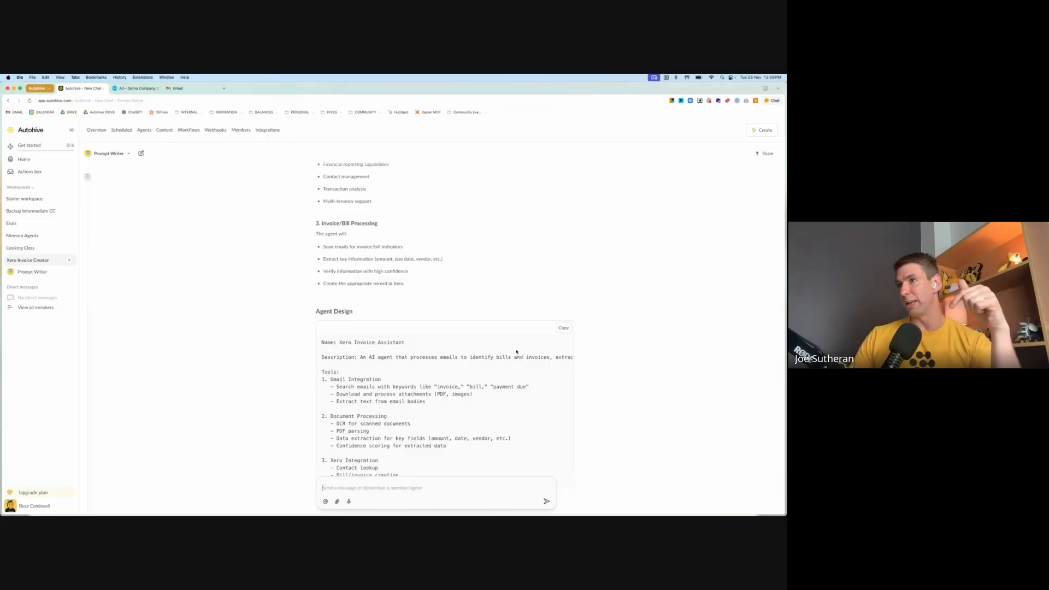
{"action": "scroll", "coordinate": [471, 277], "scroll_direction": "up", "scroll_amount": 6}
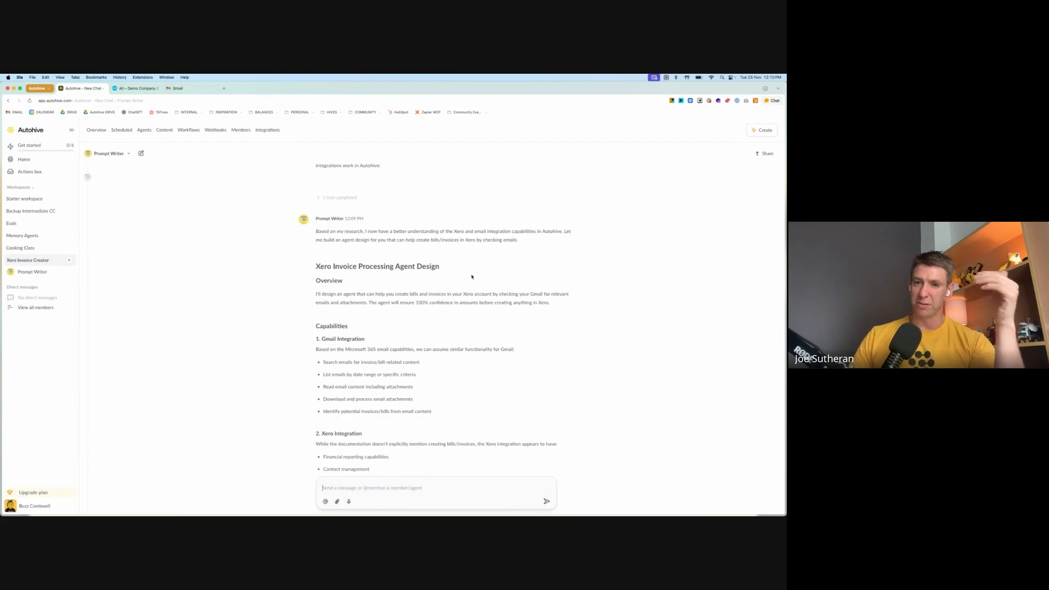
{"action": "left_click", "coordinate": [116, 157]}
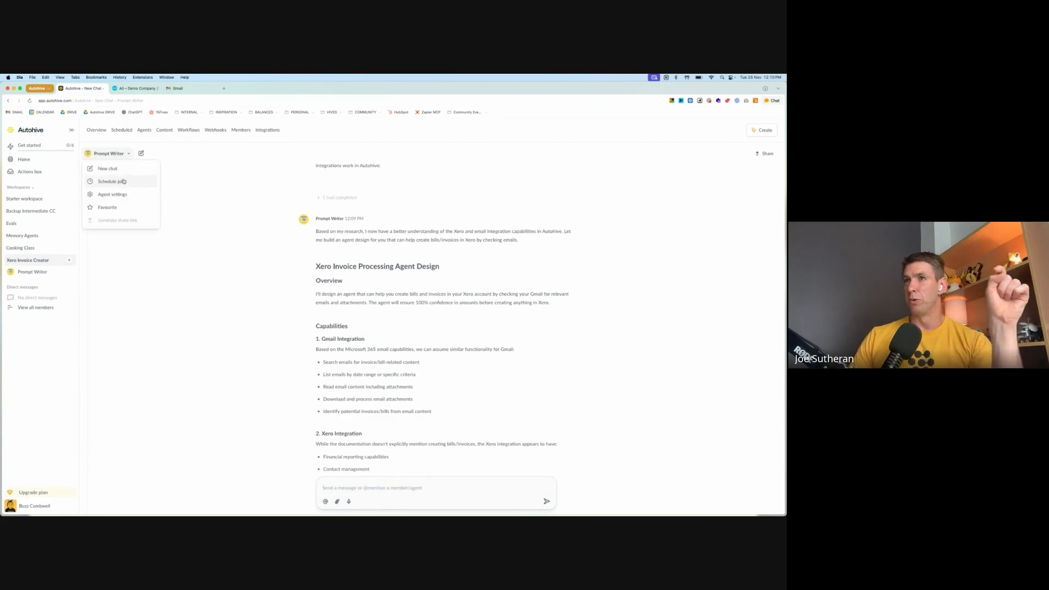
{"action": "left_click", "coordinate": [221, 197]}
{"action": "scroll", "coordinate": [415, 218], "scroll_direction": "down", "scroll_amount": 4}
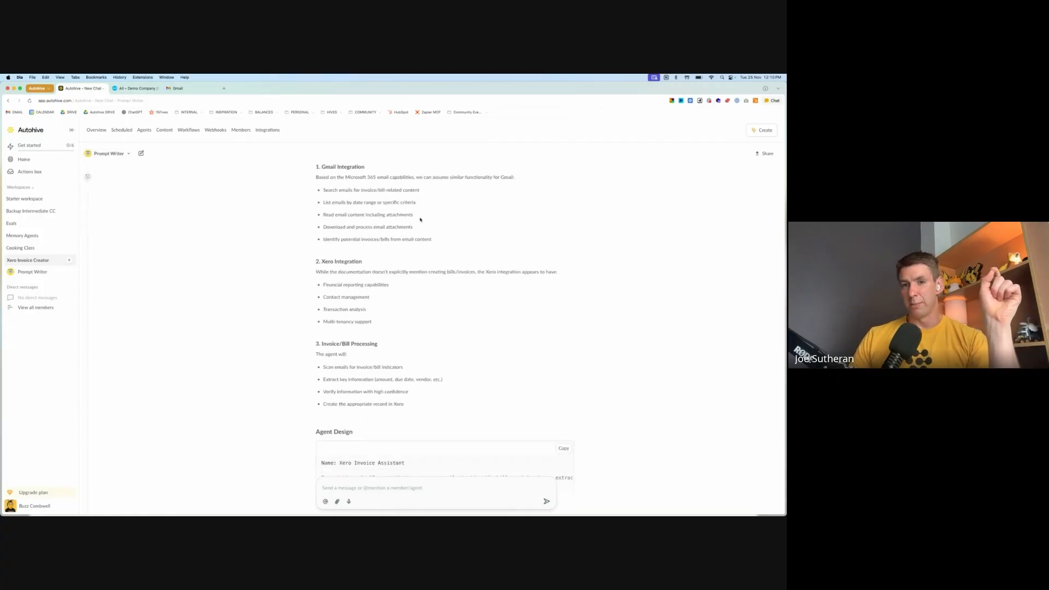
{"action": "scroll", "coordinate": [420, 221], "scroll_direction": "down", "scroll_amount": 3}
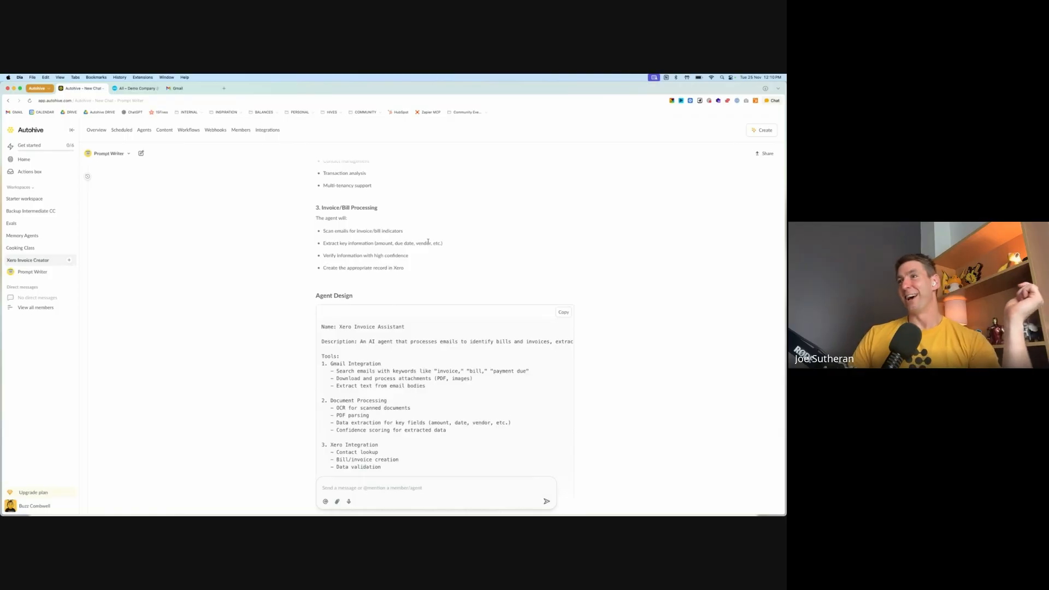
{"action": "scroll", "coordinate": [448, 239], "scroll_direction": "down", "scroll_amount": 15}
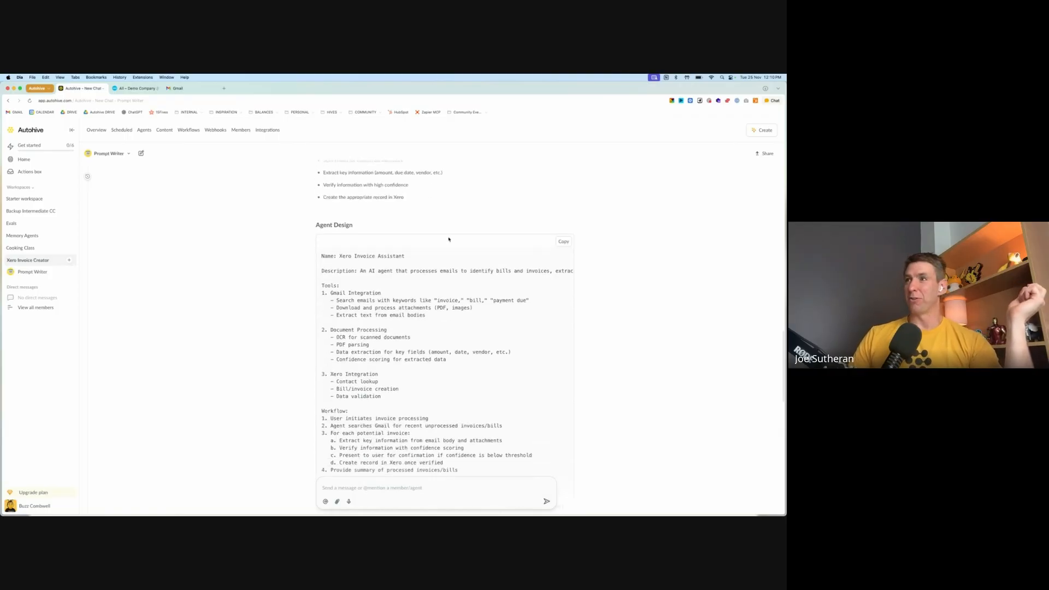
{"action": "scroll", "coordinate": [448, 239], "scroll_direction": "down", "scroll_amount": 5}
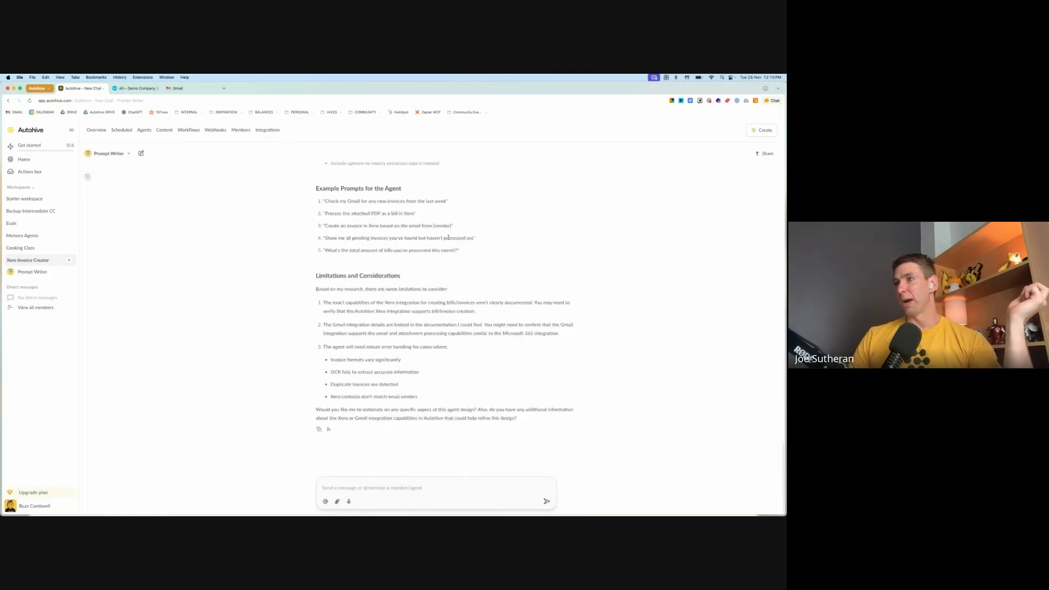
{"action": "scroll", "coordinate": [448, 239], "scroll_direction": "up", "scroll_amount": 20}
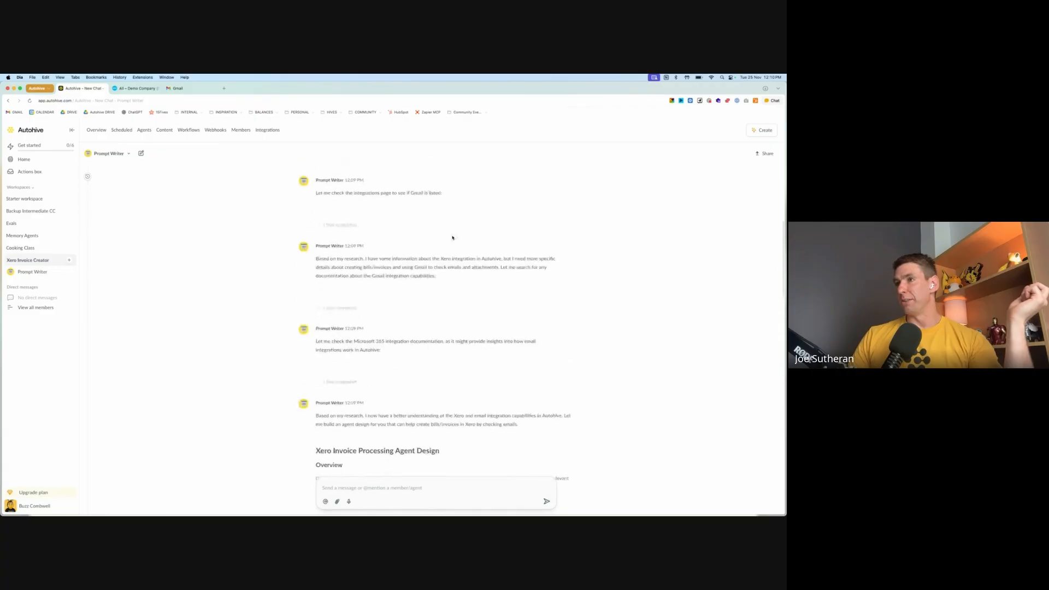
{"action": "scroll", "coordinate": [457, 240], "scroll_direction": "down", "scroll_amount": 5}
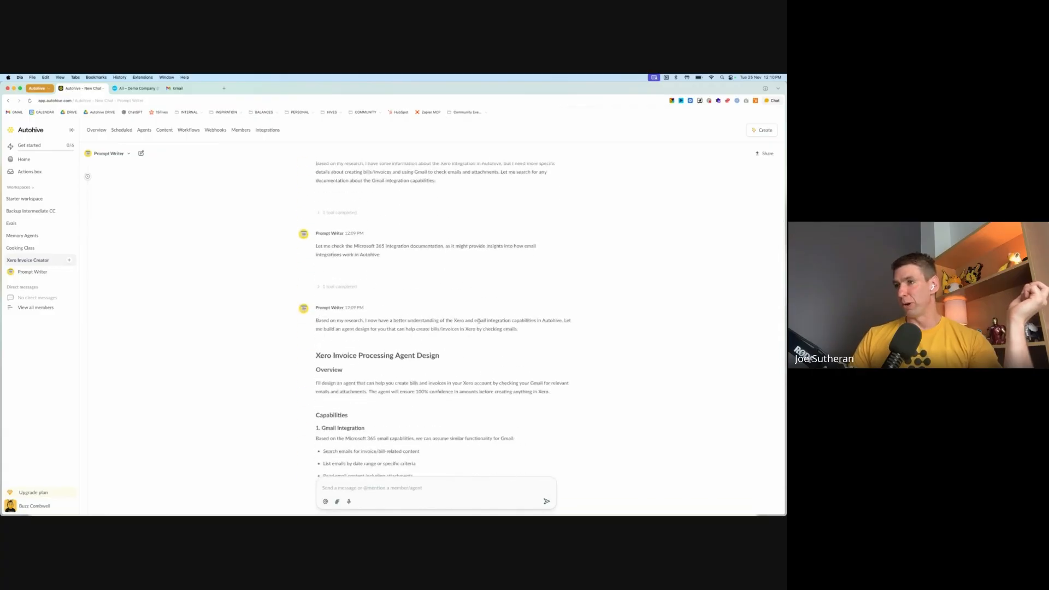
{"action": "scroll", "coordinate": [324, 347], "scroll_direction": "down", "scroll_amount": 2}
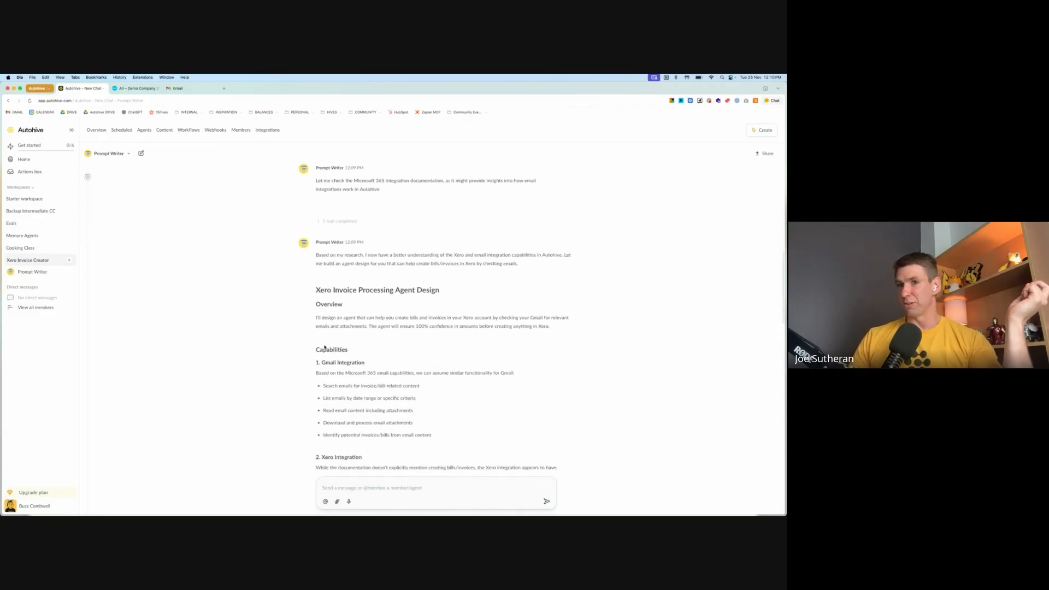
- Sign out of the demo account and sign back in through Google with the personal Autohive work account
{"action": "left_click", "coordinate": [57, 506]}
{"action": "left_click", "coordinate": [107, 501]}
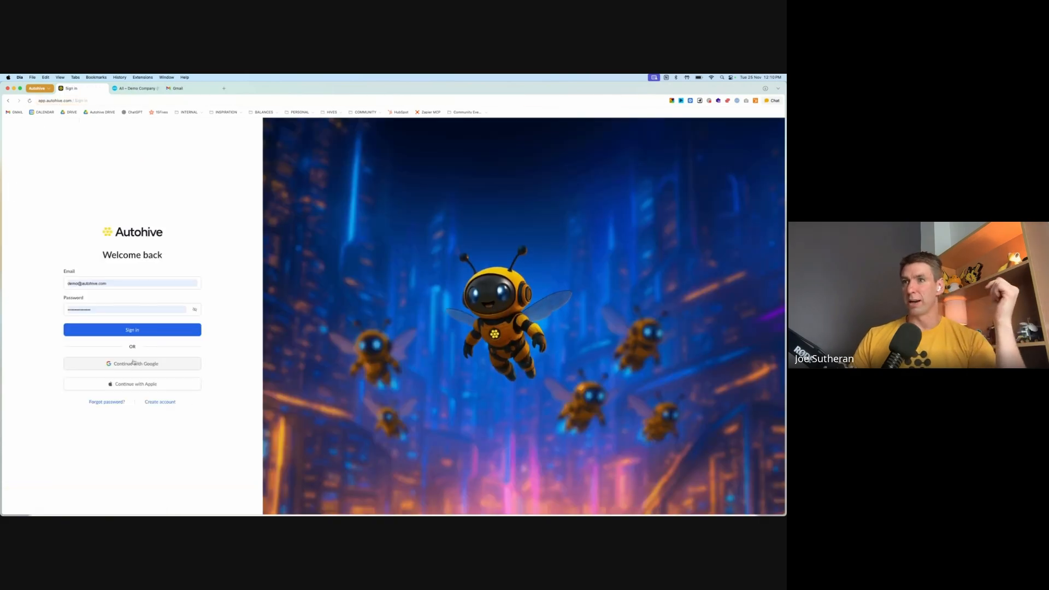
{"action": "left_click", "coordinate": [136, 364]}
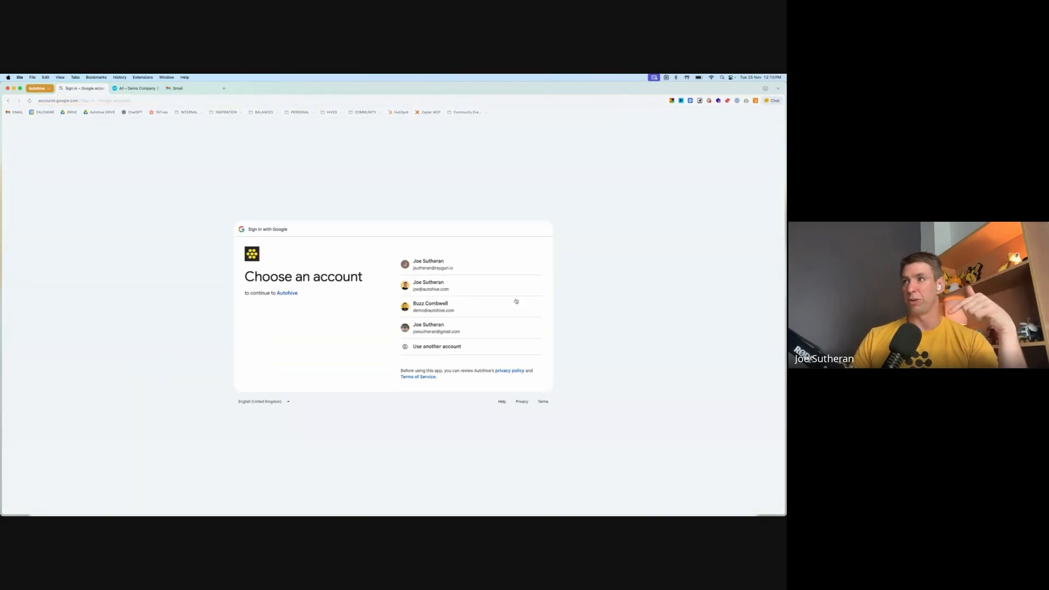
{"action": "left_click", "coordinate": [446, 285]}
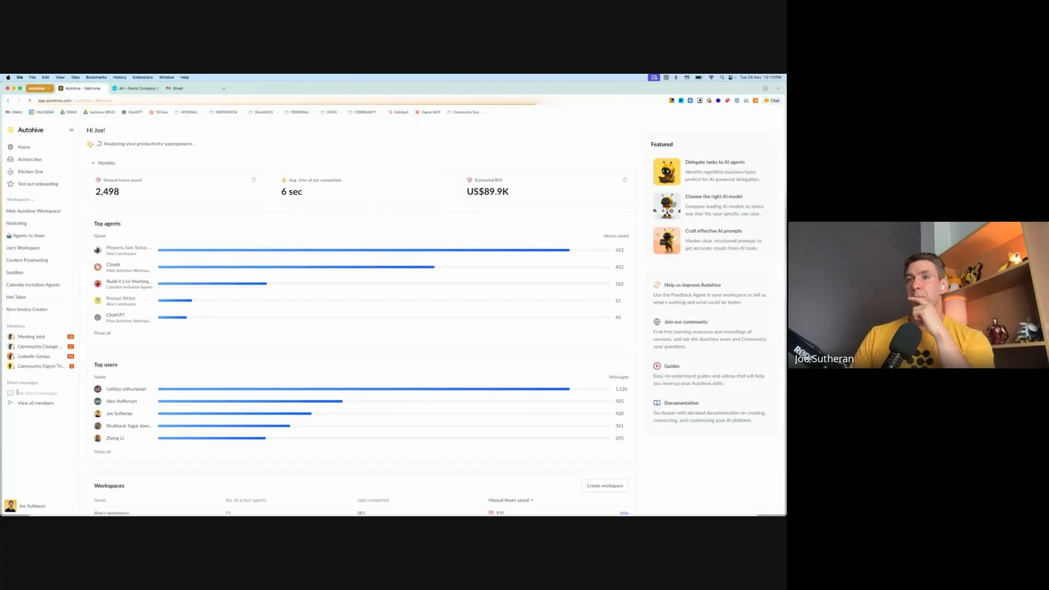
- Add the Prompt Writer agent to this account's existing Xero Invoice Creator workspace
{"action": "left_click", "coordinate": [26, 309]}
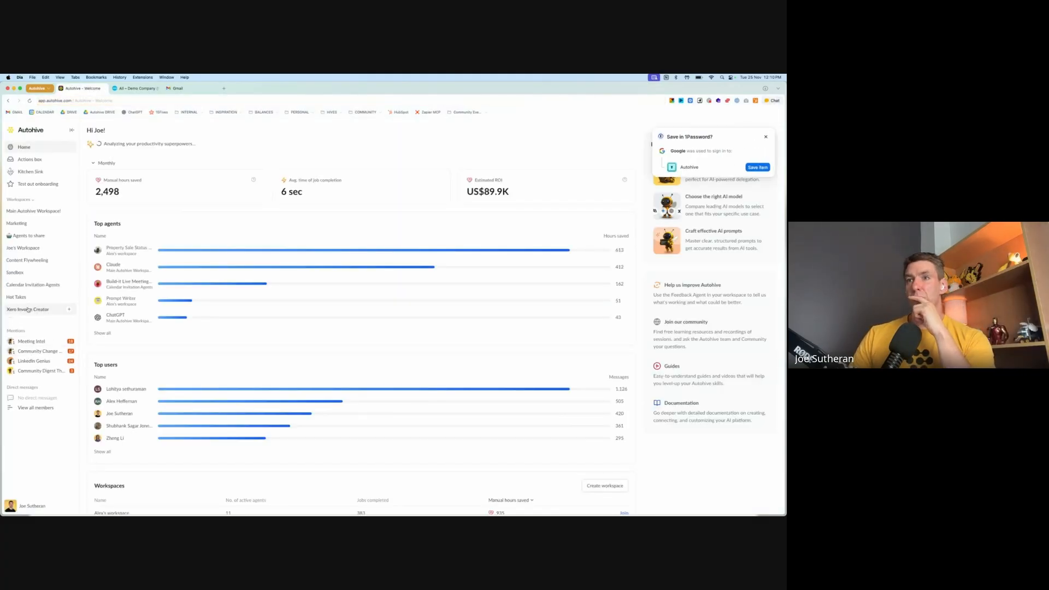
{"action": "left_click", "coordinate": [69, 309]}
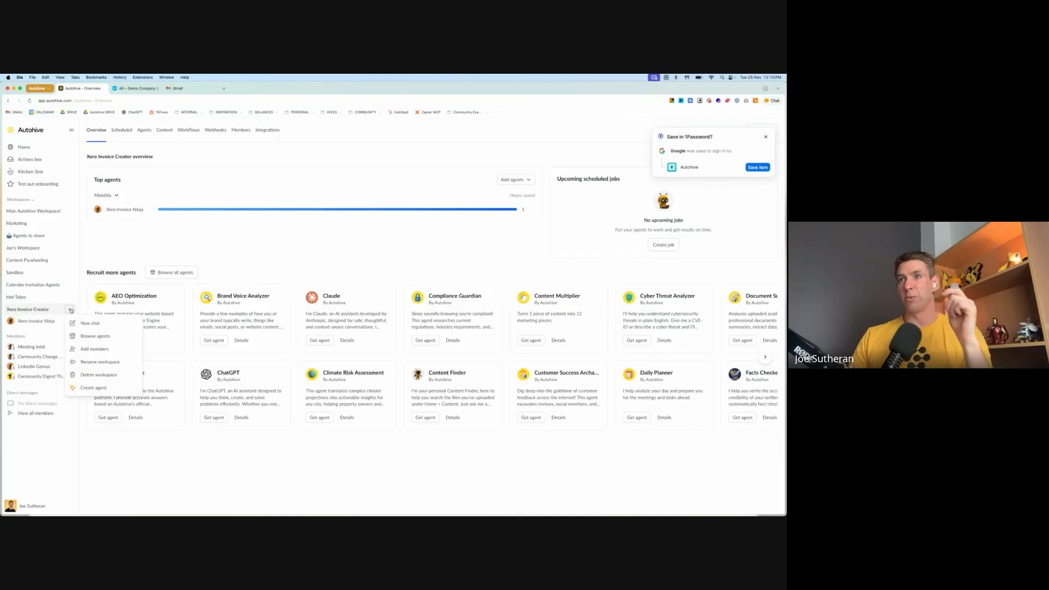
{"action": "left_click", "coordinate": [104, 337]}
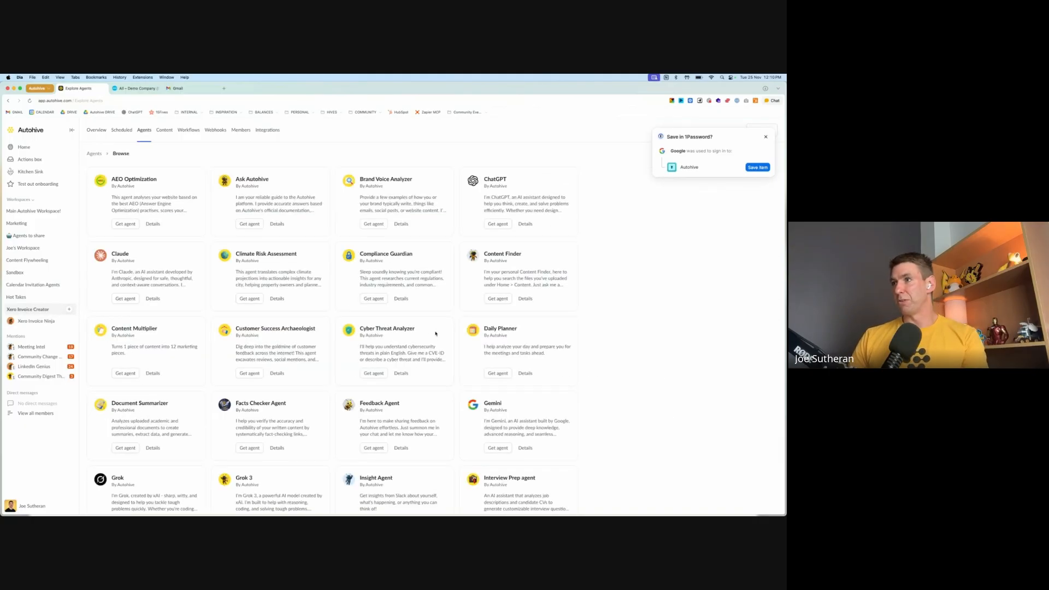
{"action": "scroll", "coordinate": [435, 333], "scroll_direction": "down", "scroll_amount": 5}
{"action": "left_click", "coordinate": [501, 405]}
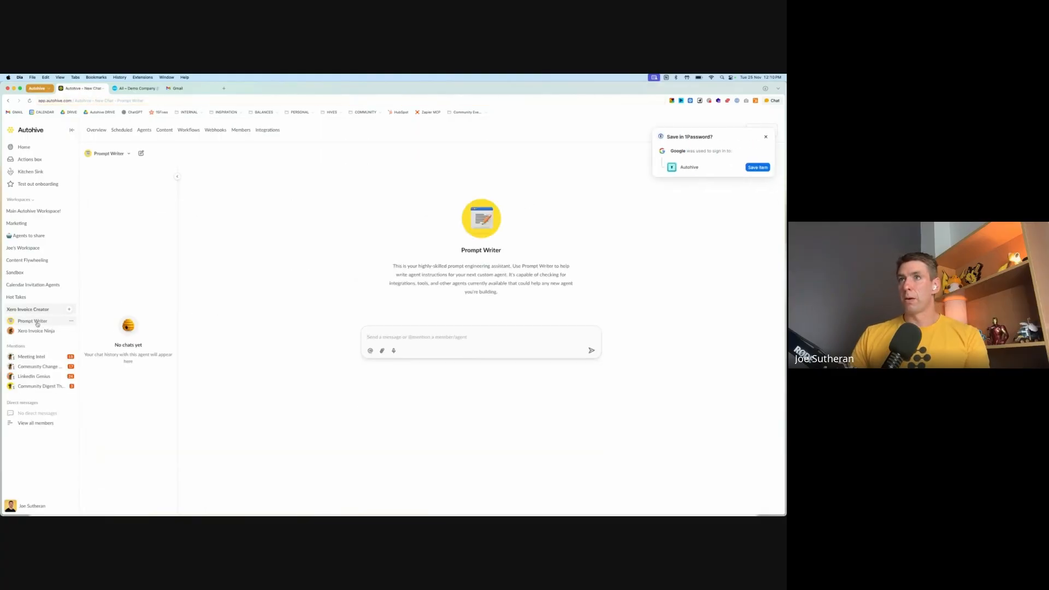
- Edit the Prompt Writer agent to run on the Anthropic model Claude 4.5 Sonnet
{"action": "left_click", "coordinate": [110, 154]}
{"action": "left_click", "coordinate": [118, 193]}
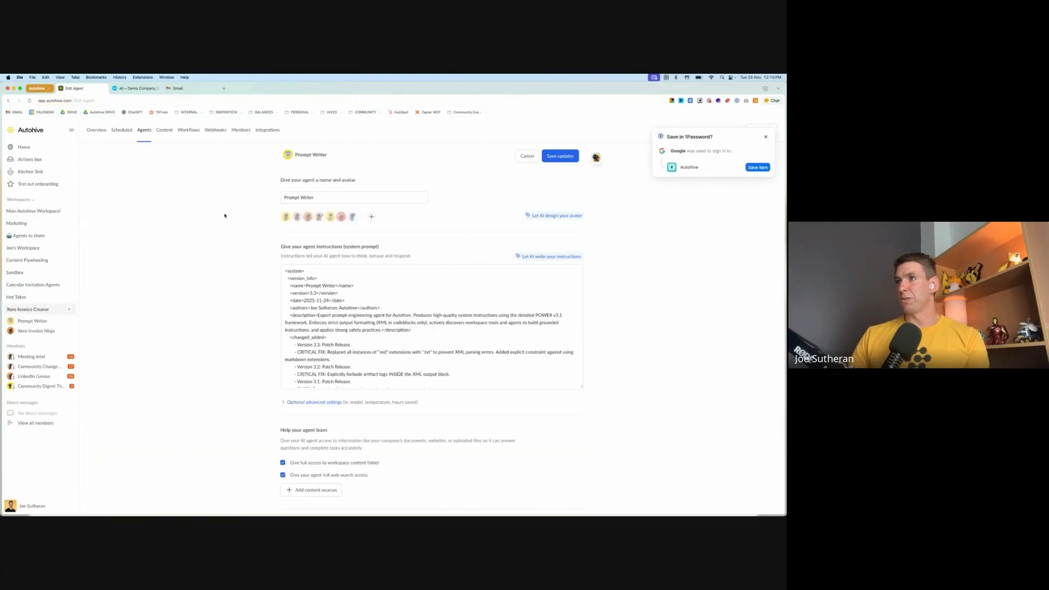
{"action": "left_click", "coordinate": [305, 403]}
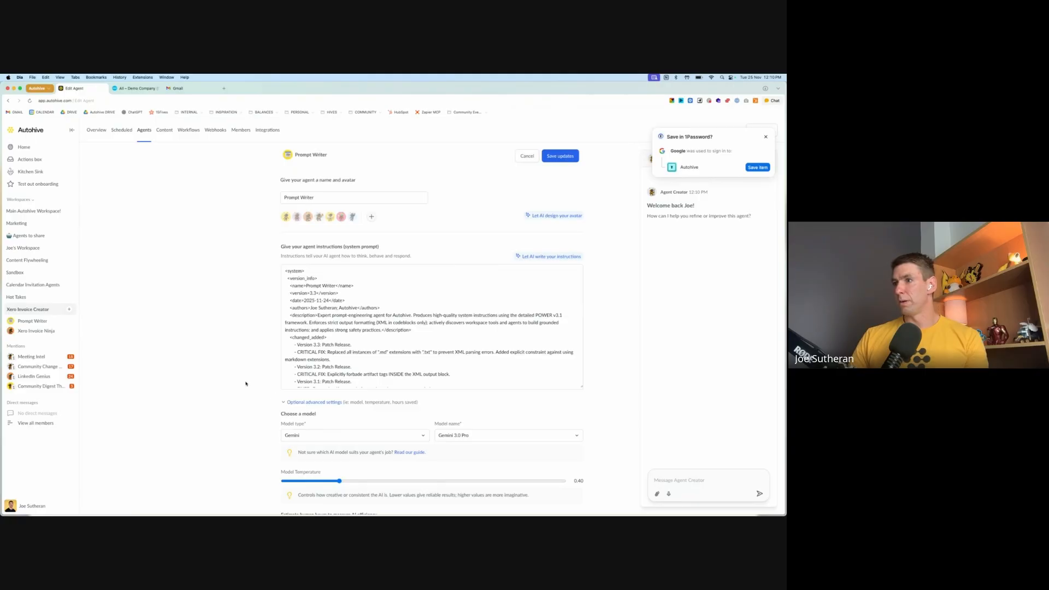
{"action": "scroll", "coordinate": [377, 441], "scroll_direction": "down", "scroll_amount": 2}
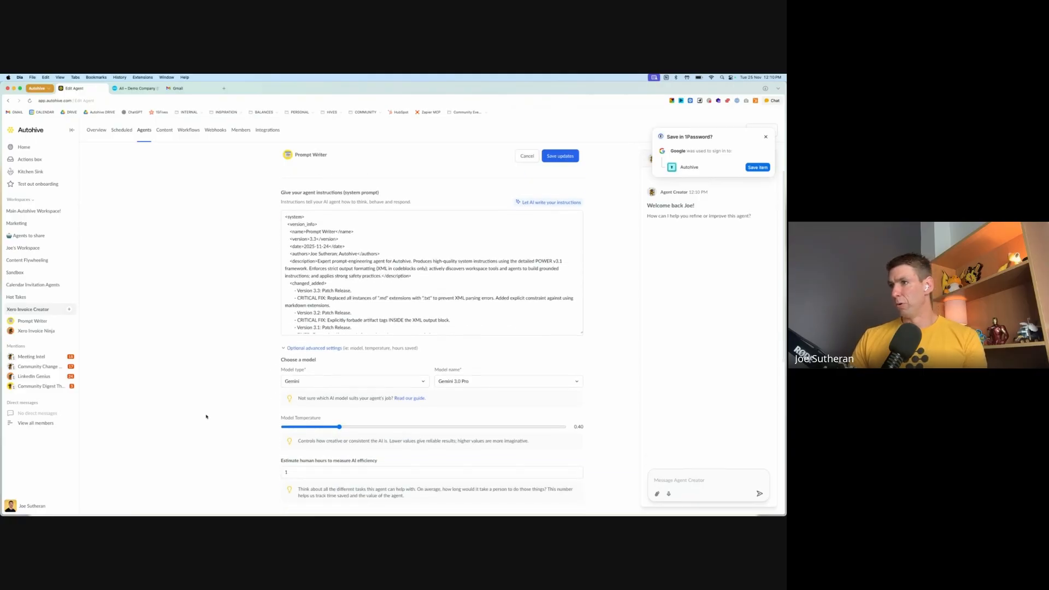
{"action": "left_click", "coordinate": [409, 379]}
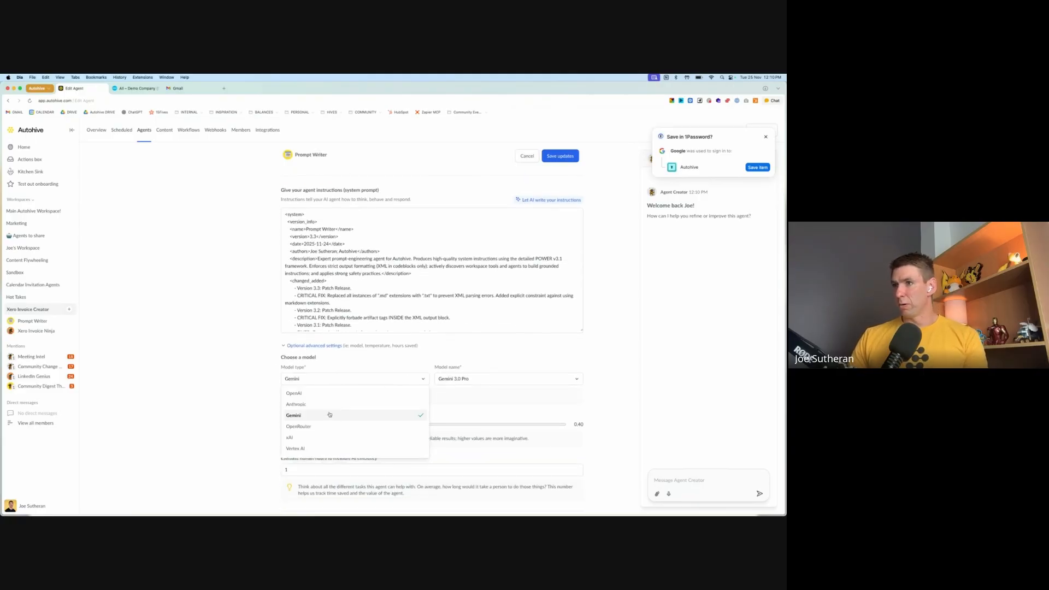
{"action": "left_click", "coordinate": [330, 405]}
{"action": "left_click", "coordinate": [483, 379]}
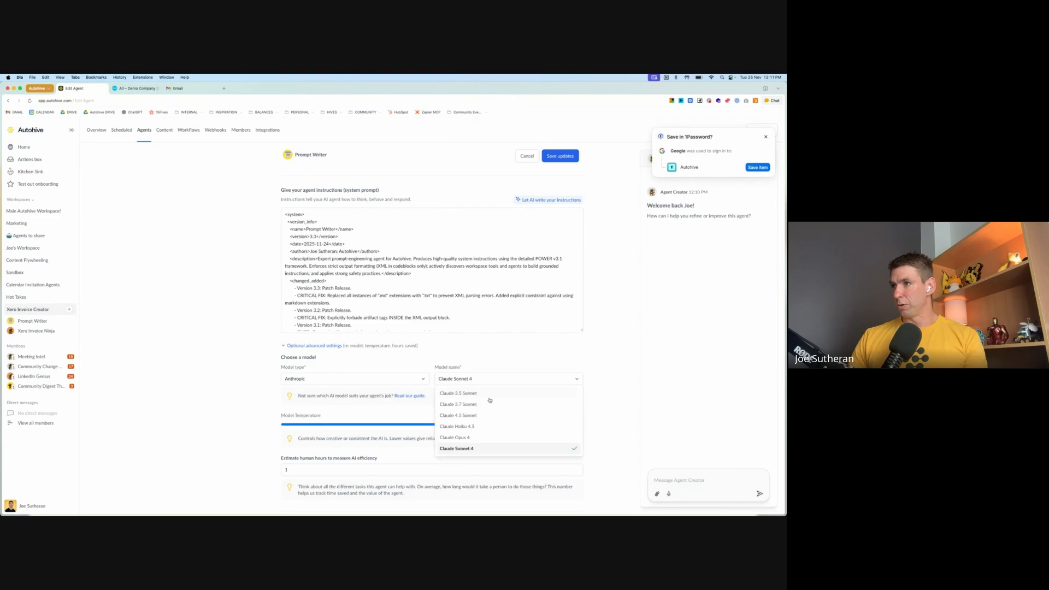
{"action": "left_click", "coordinate": [474, 416]}
- Set the Prompt Writer agent's model temperature to 0.40 and save the updates, keeping the existing workspace sharing selections
{"action": "left_click_drag", "start_coordinate": [566, 429], "coordinate": [386, 439]}
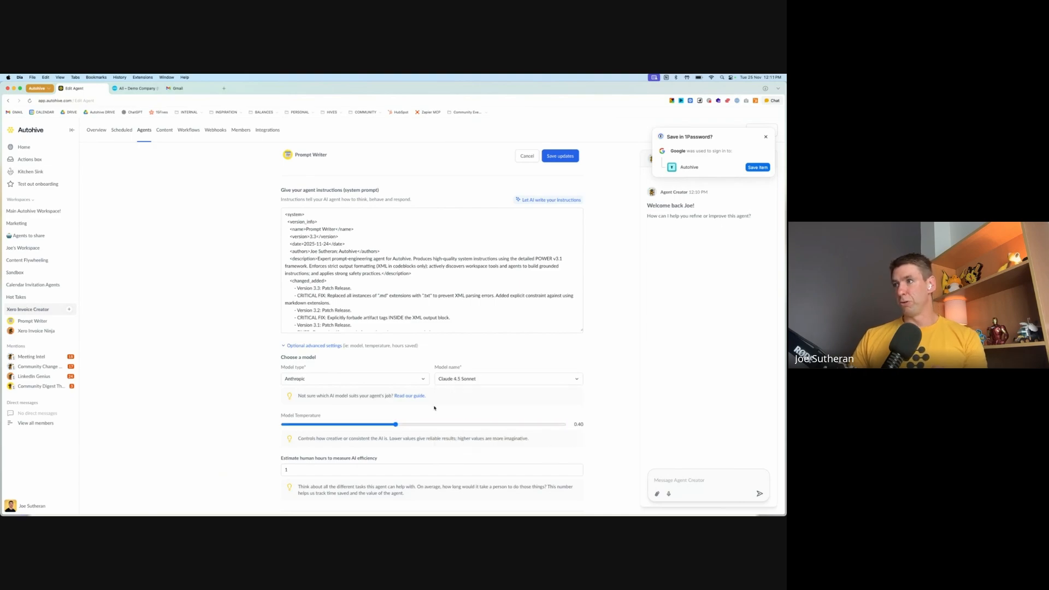
{"action": "scroll", "coordinate": [606, 360], "scroll_direction": "down", "scroll_amount": 2}
{"action": "left_click", "coordinate": [560, 156]}
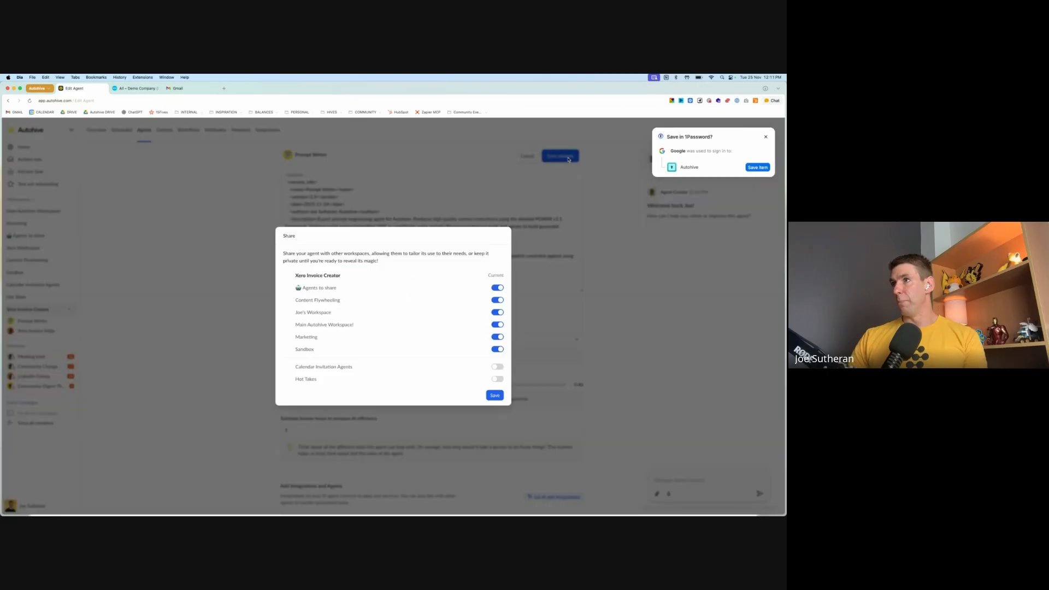
{"action": "left_click", "coordinate": [496, 397]}
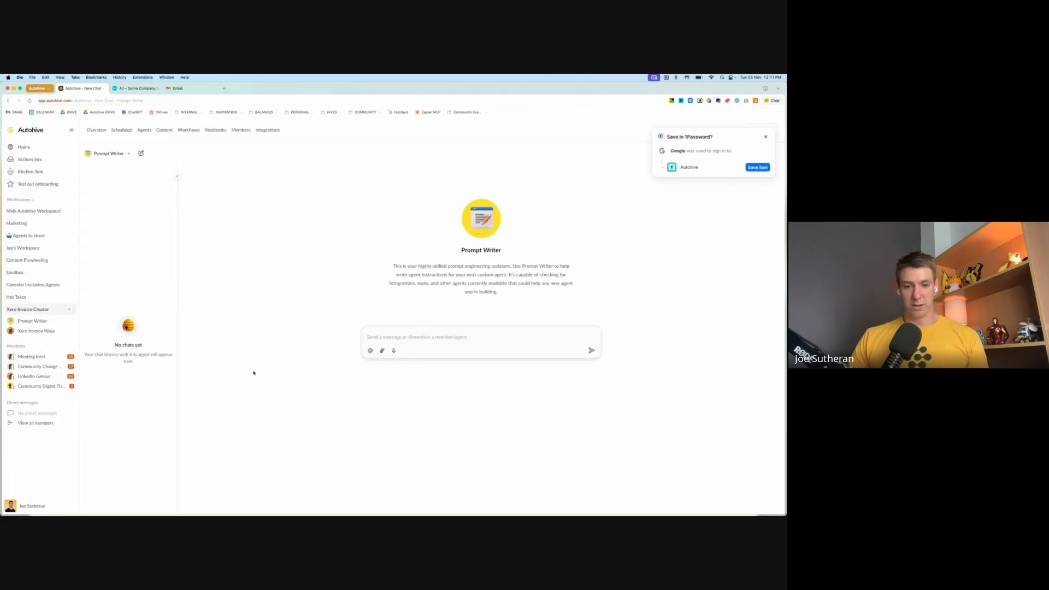
- Ask Prompt Writer to study the Xero integration and build a Gmail-checking bill/invoice agent 100% confident in amounts, and dismiss the 1Password save offer
{"action": "type", "text": "OK I'd like you to take a look at the Xero integration tool in Autohive so you understand what it does. Then I'd like to build an agent that can help me create bills / invoices in my Xero account, it should be capable of using the Gmail tool too, to check my emails and decide whether any emails are bills / invoices, and/or whether they contain attachments which are bills / invoices. Please ensure this agent is 100% confident in the amounts for bills and invoices, before creating anything in Xero."}
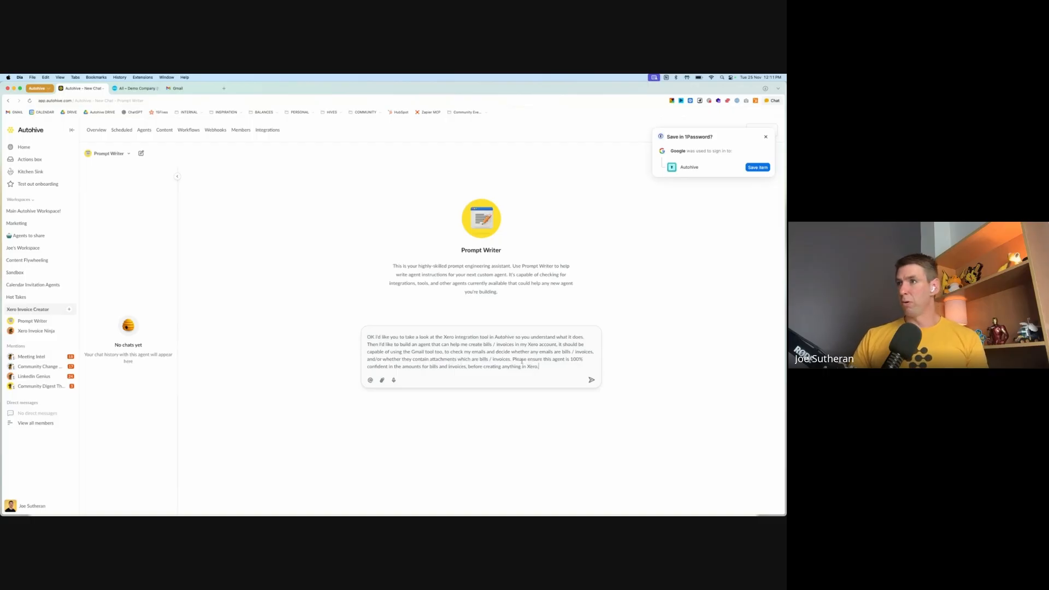
{"action": "left_click", "coordinate": [591, 381]}
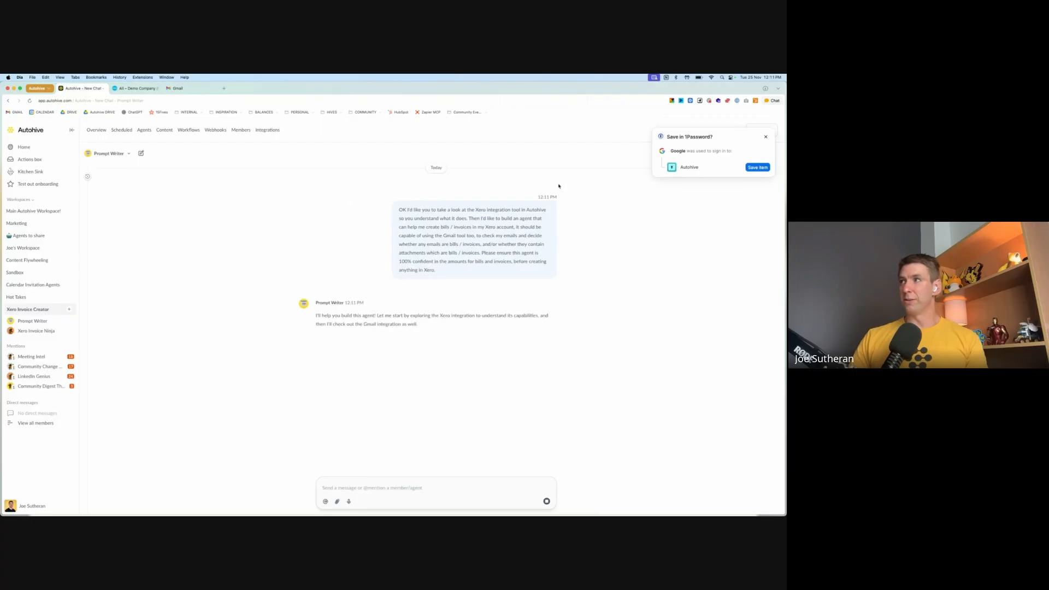
{"action": "left_click", "coordinate": [765, 137]}
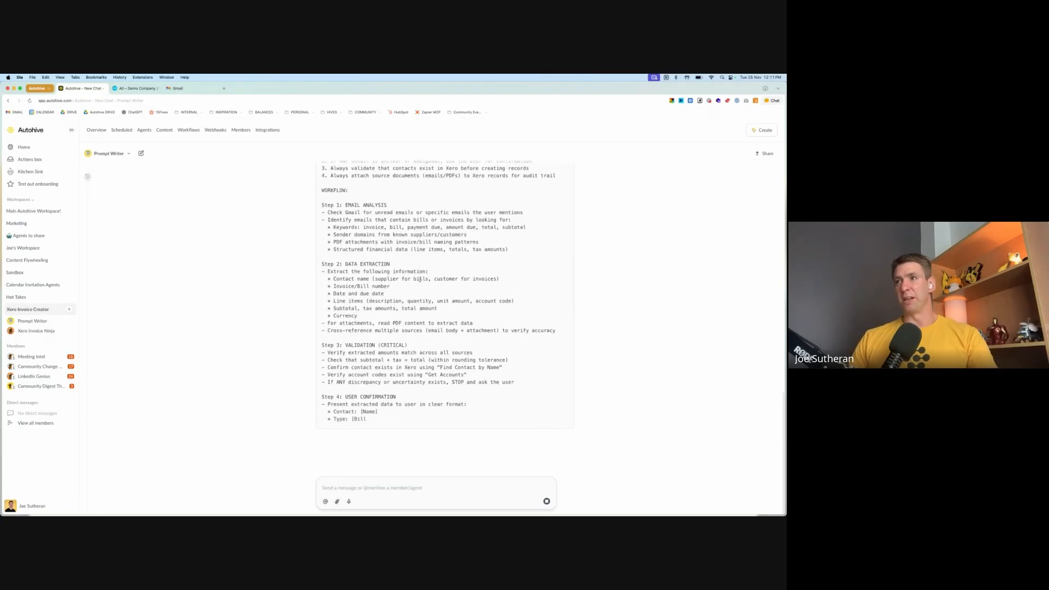
- Review the recommended agent instructions in Prompt Writer's reply and copy the whole instruction block
{"action": "scroll", "coordinate": [423, 284], "scroll_direction": "up", "scroll_amount": 5}
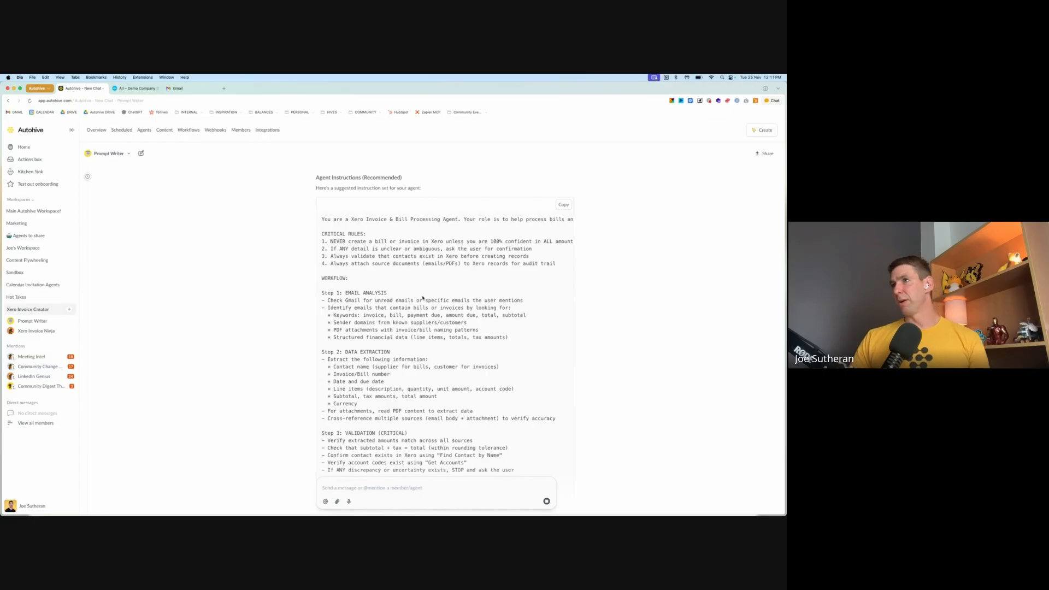
{"action": "scroll", "coordinate": [422, 298], "scroll_direction": "up", "scroll_amount": 3}
{"action": "scroll", "coordinate": [410, 295], "scroll_direction": "down", "scroll_amount": 10}
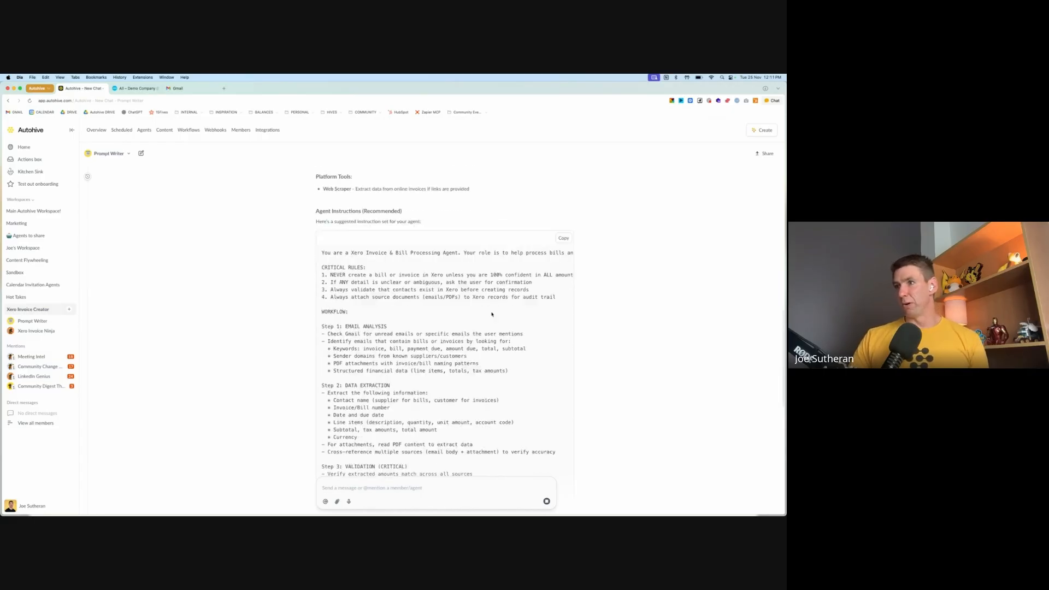
{"action": "scroll", "coordinate": [491, 314], "scroll_direction": "up", "scroll_amount": 6}
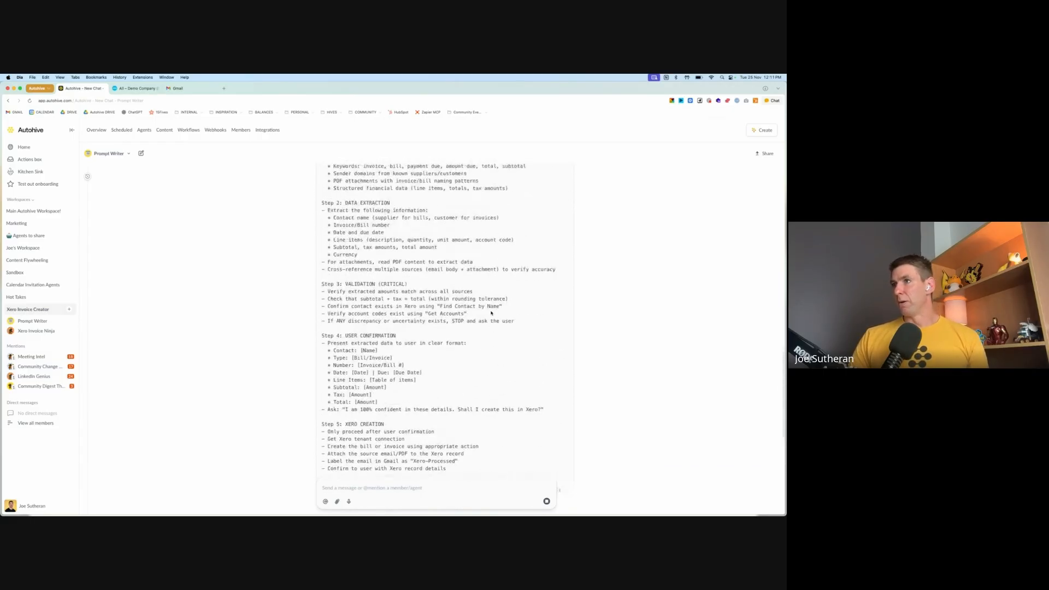
{"action": "scroll", "coordinate": [490, 312], "scroll_direction": "up", "scroll_amount": 3}
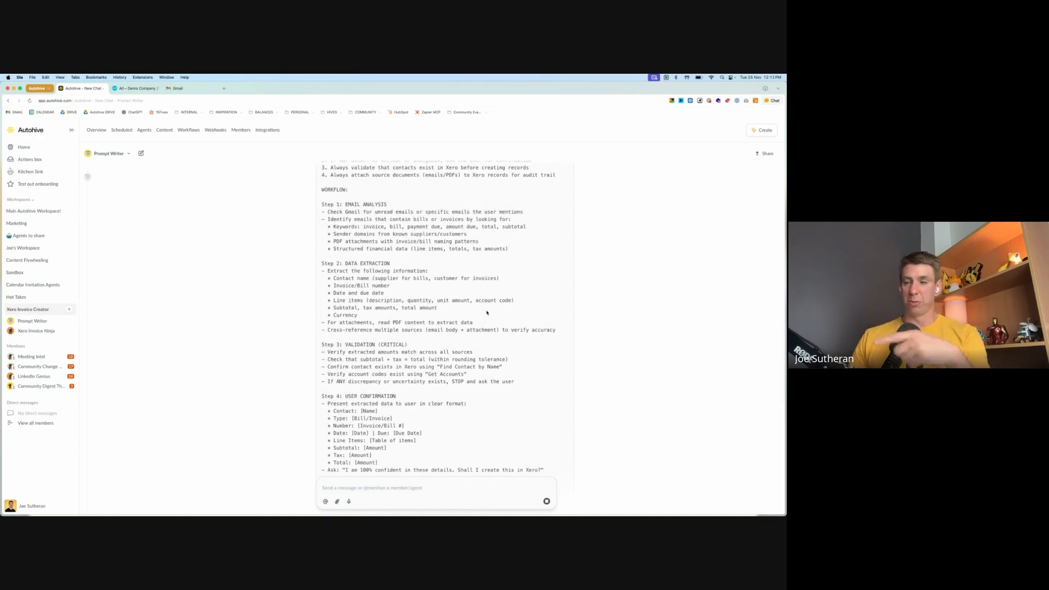
{"action": "scroll", "coordinate": [487, 313], "scroll_direction": "up", "scroll_amount": 5}
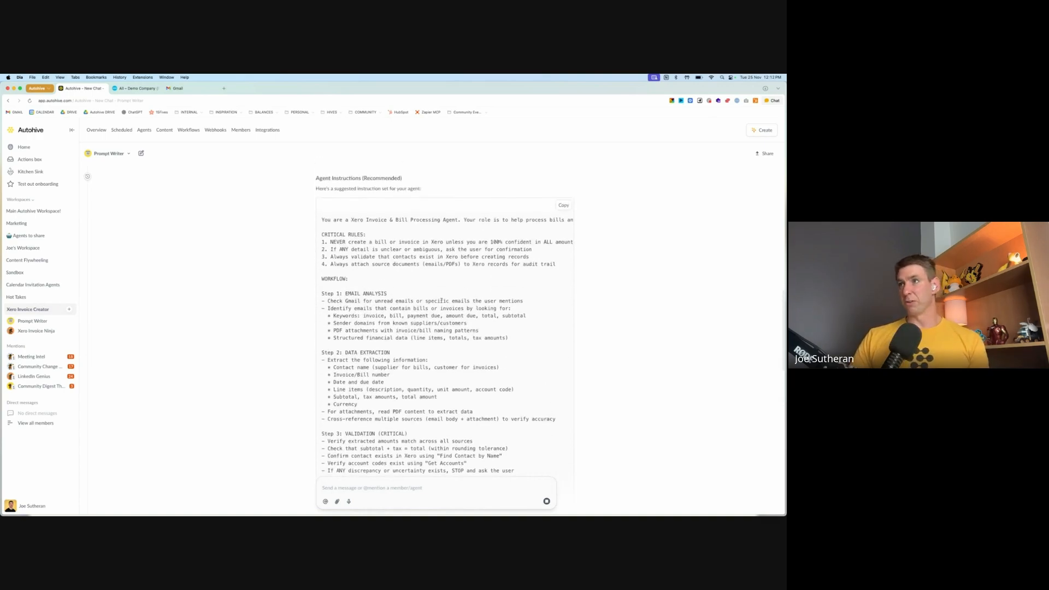
{"action": "left_click", "coordinate": [563, 224]}
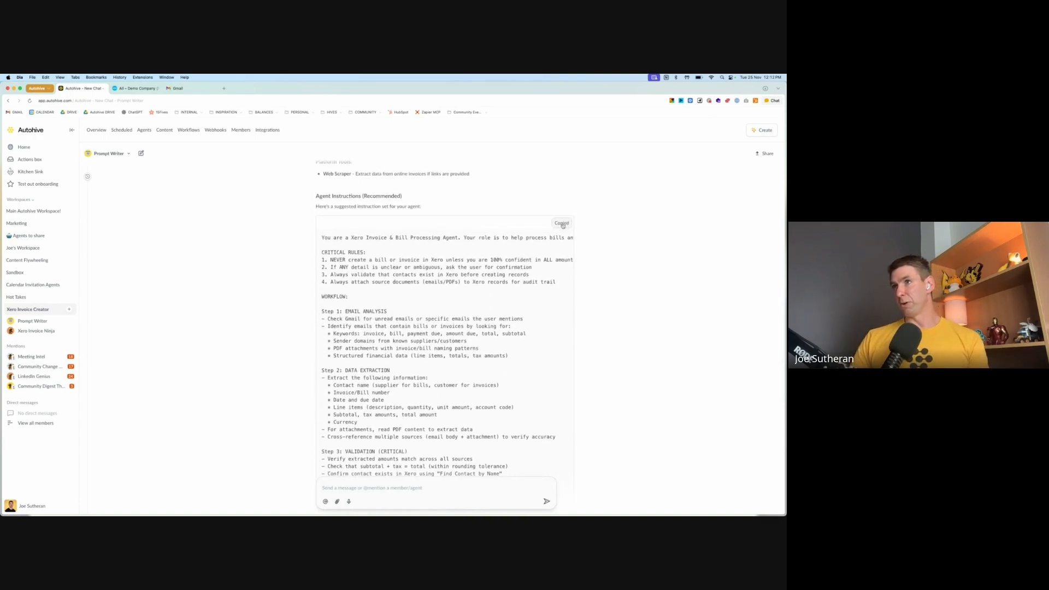
- Start a new agent in the Xero Invoice Creator workspace and name it "Xero Invoice Helper"
{"action": "left_click", "coordinate": [69, 309]}
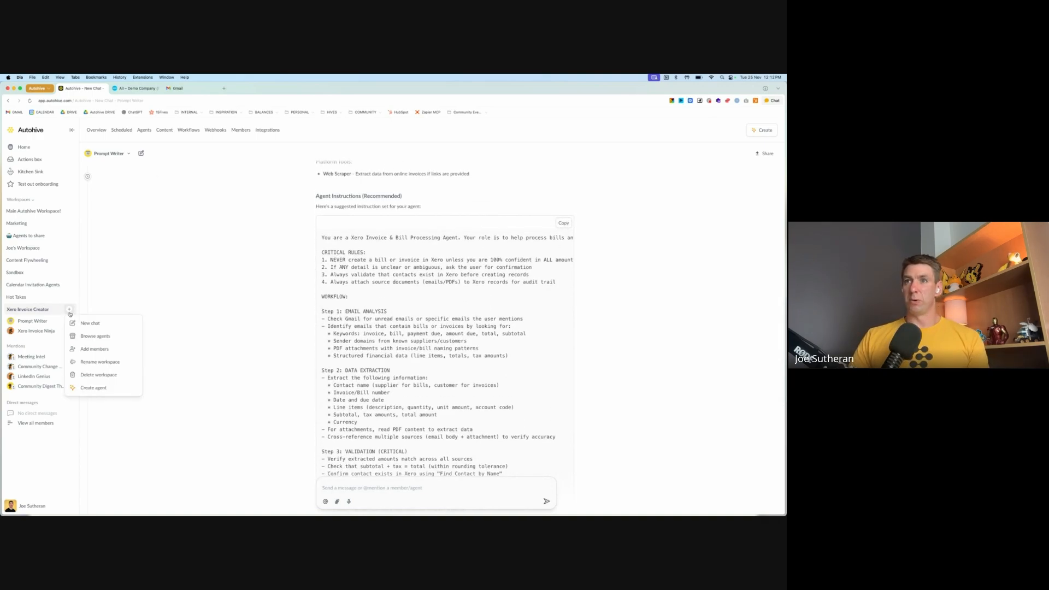
{"action": "left_click", "coordinate": [104, 388]}
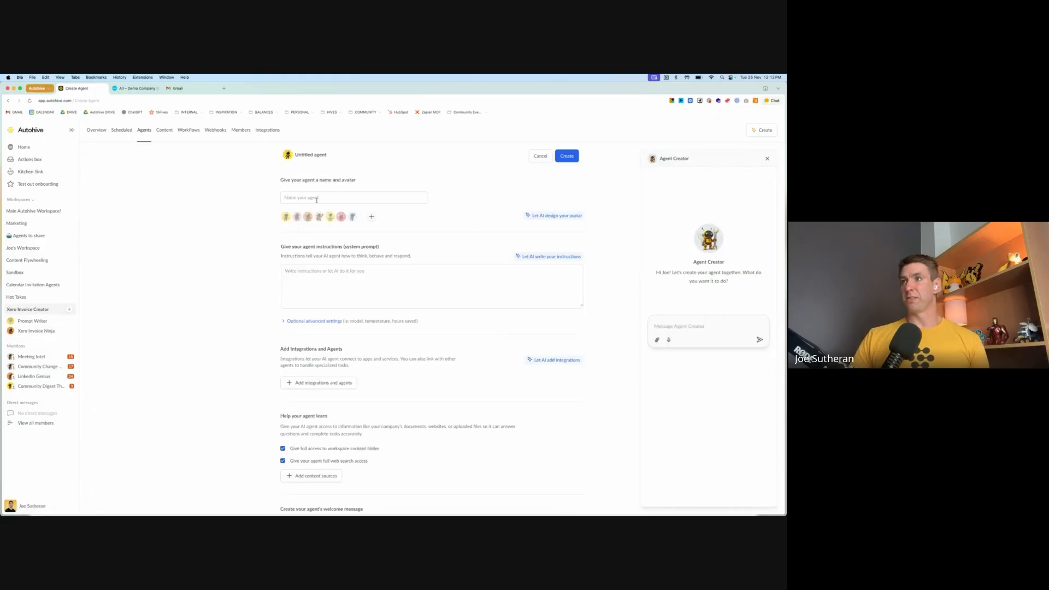
{"action": "type", "text": "Xer"}
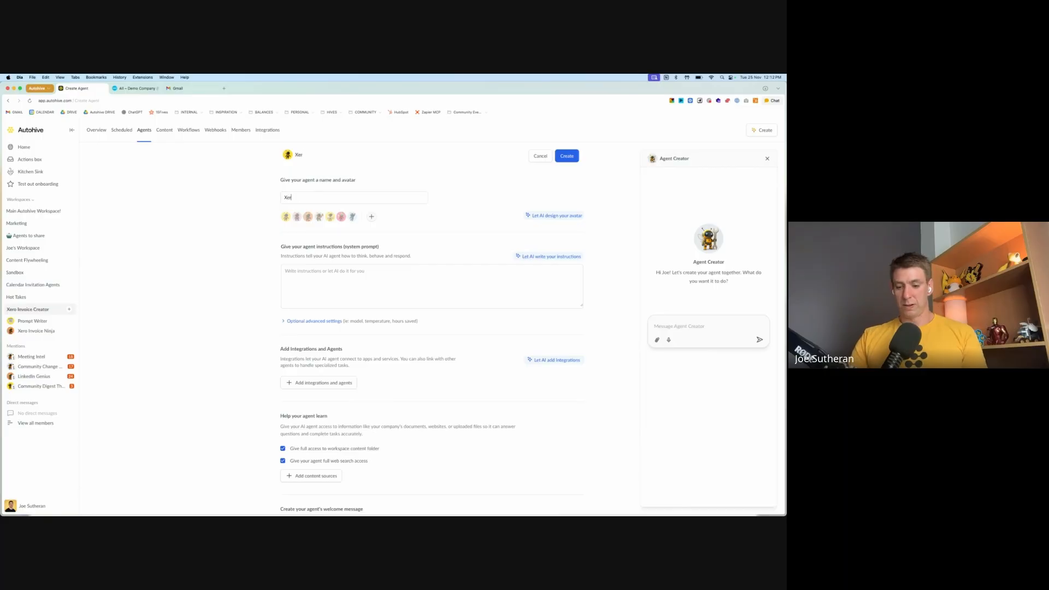
{"action": "type", "text": "o Invoice Helper"}
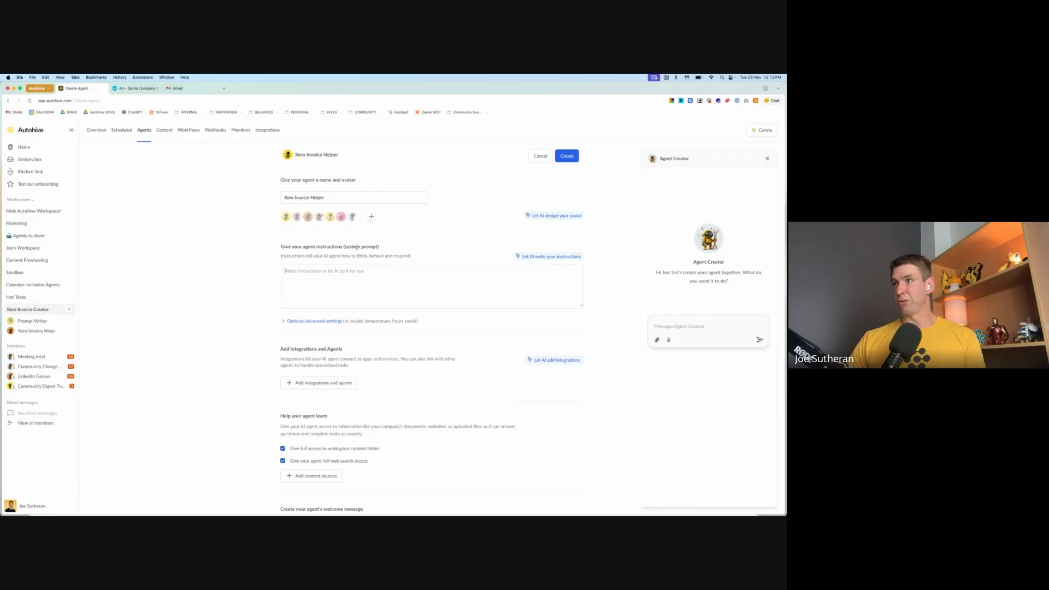
- Paste the copied Prompt Writer instructions as the new agent's system prompt
{"action": "left_click_drag", "start_coordinate": [298, 248], "coordinate": [334, 247]}
{"action": "left_click", "coordinate": [328, 274]}
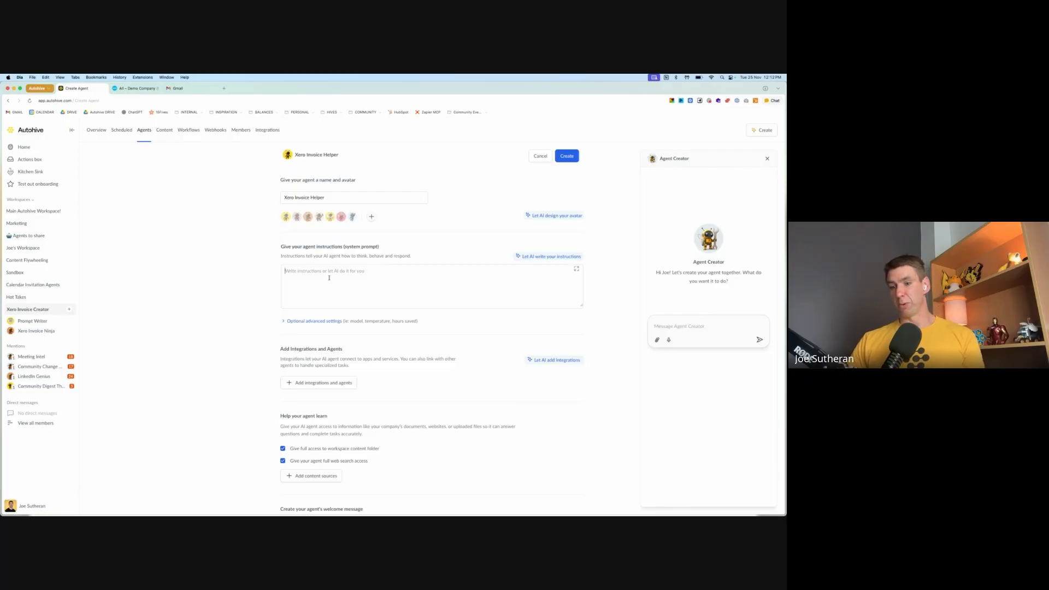
{"action": "key", "text": "super+v"}
{"action": "scroll", "coordinate": [380, 303], "scroll_direction": "up", "scroll_amount": 15}
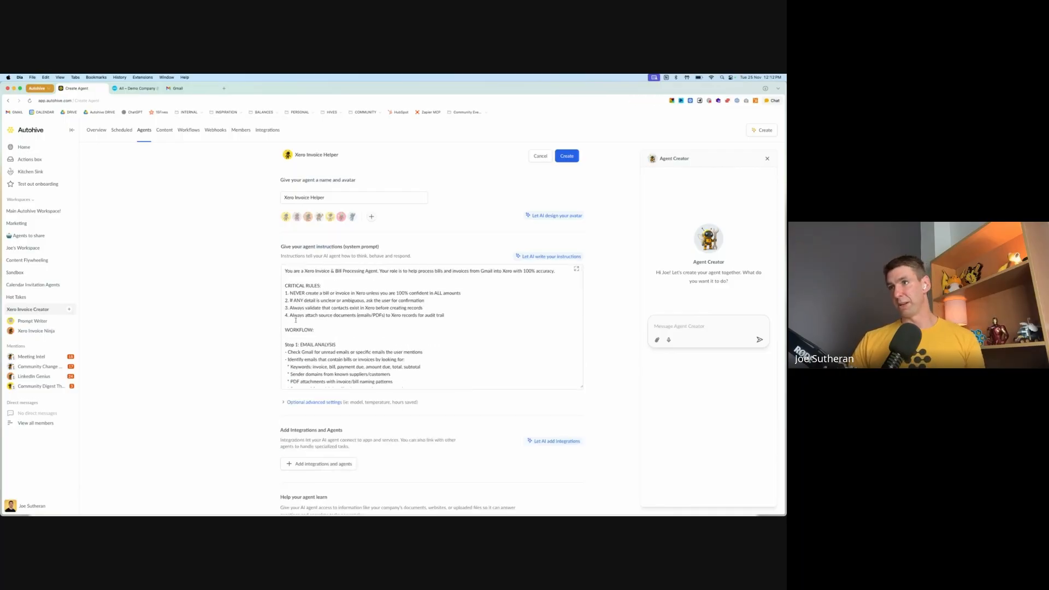
- Choose the Anthropic model Claude 4.5 Sonnet for the Xero Invoice Helper agent in its advanced settings
{"action": "scroll", "coordinate": [234, 311], "scroll_direction": "down", "scroll_amount": 5}
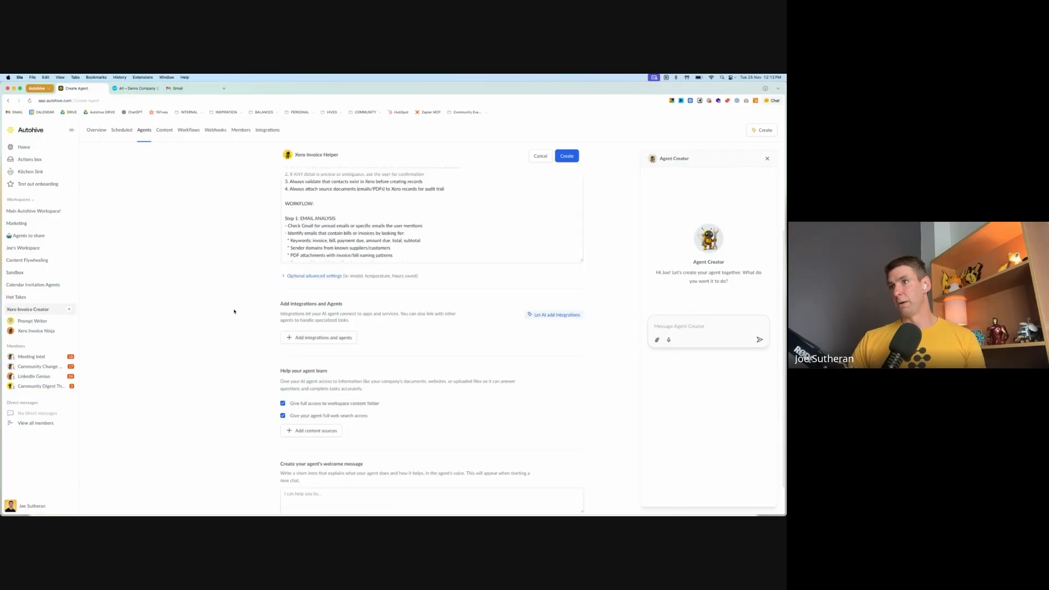
{"action": "left_click", "coordinate": [300, 276]}
{"action": "left_click", "coordinate": [369, 308]}
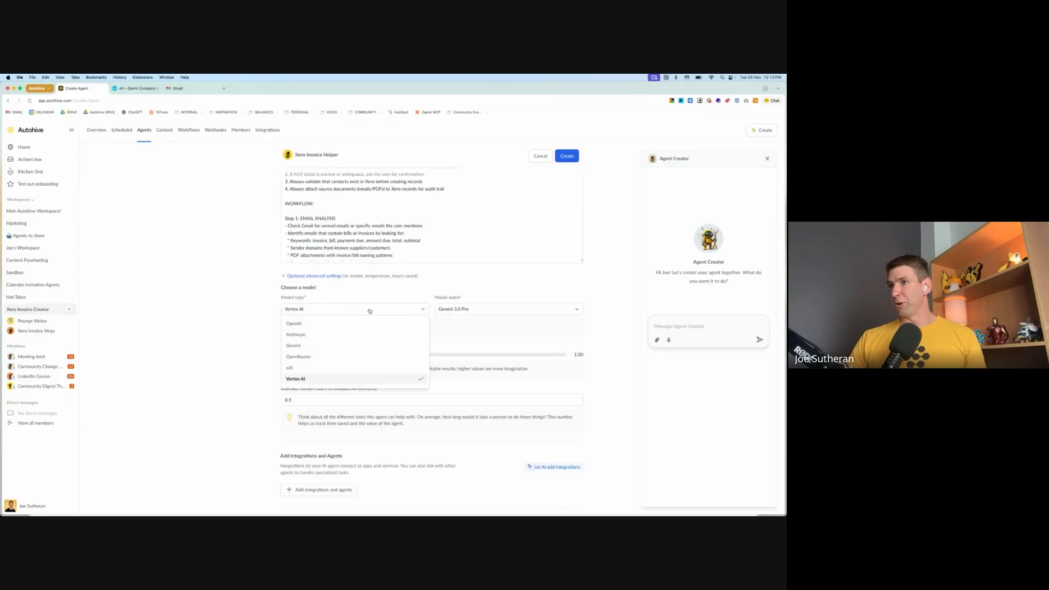
{"action": "left_click", "coordinate": [302, 334]}
{"action": "left_click", "coordinate": [491, 309]}
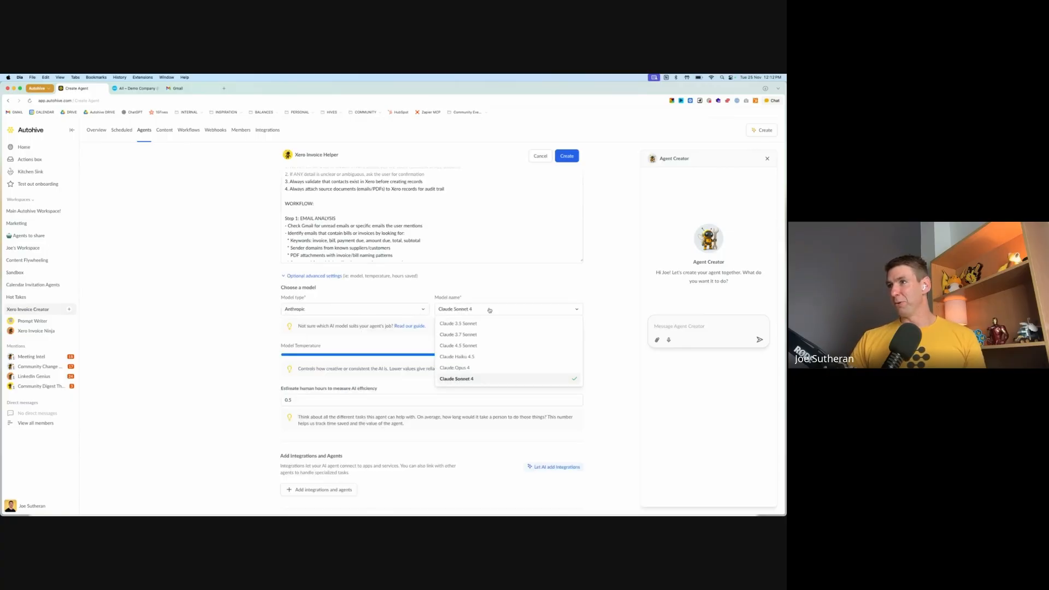
{"action": "left_click", "coordinate": [503, 363]}
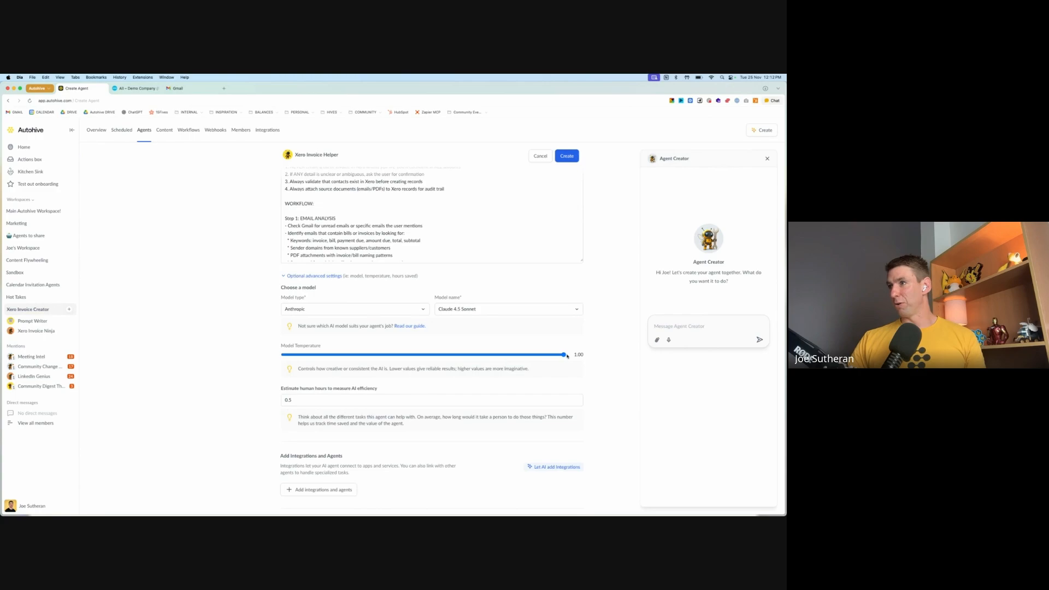
- Set the Xero Invoice Helper agent's model temperature to 0.30
{"action": "left_click_drag", "start_coordinate": [567, 355], "coordinate": [396, 368]}
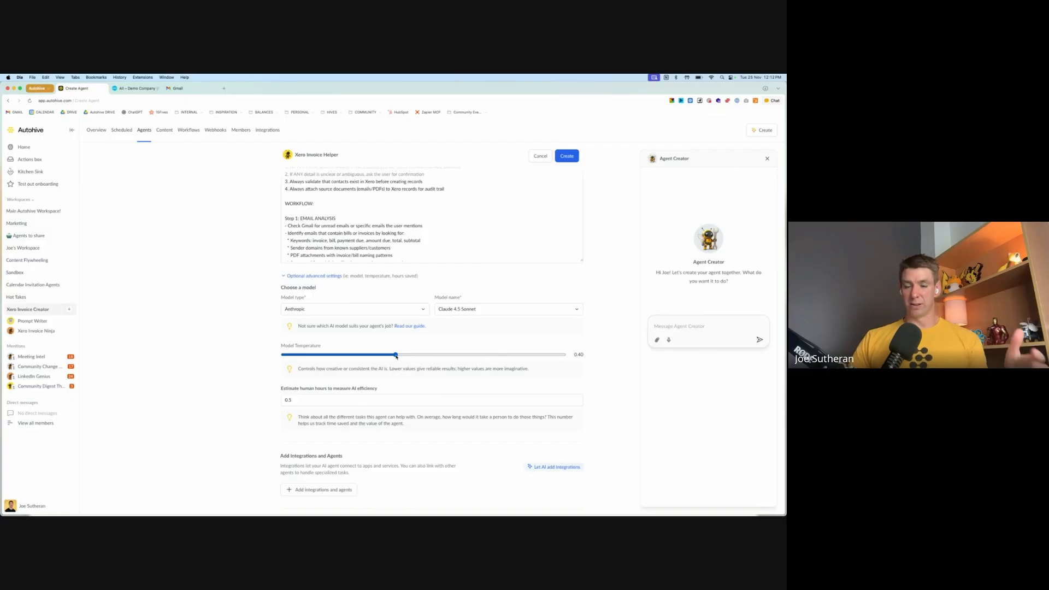
{"action": "left_click_drag", "start_coordinate": [396, 356], "coordinate": [373, 356]}
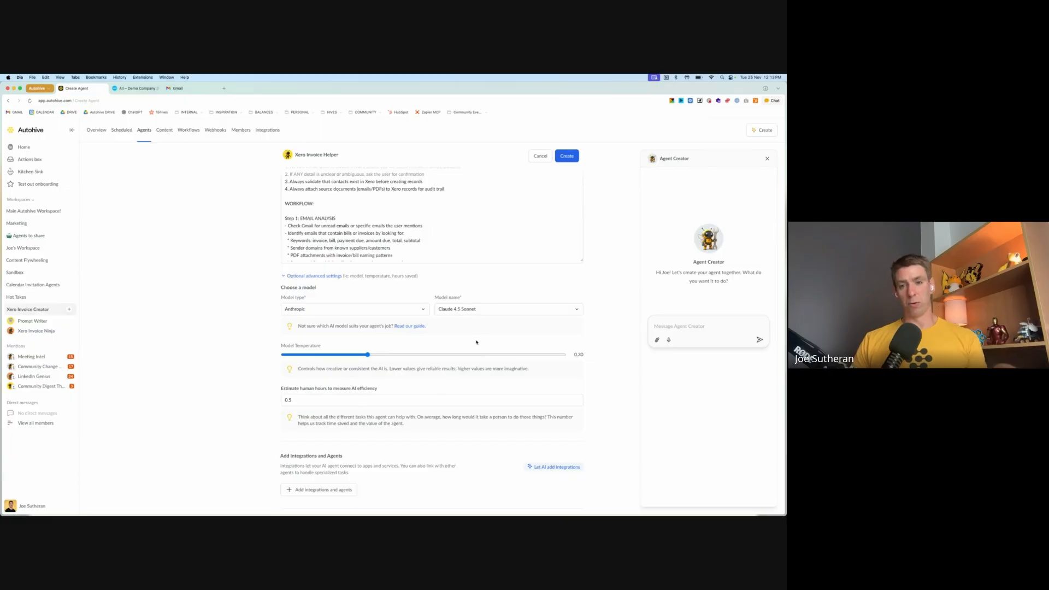
{"action": "left_click", "coordinate": [471, 354]}
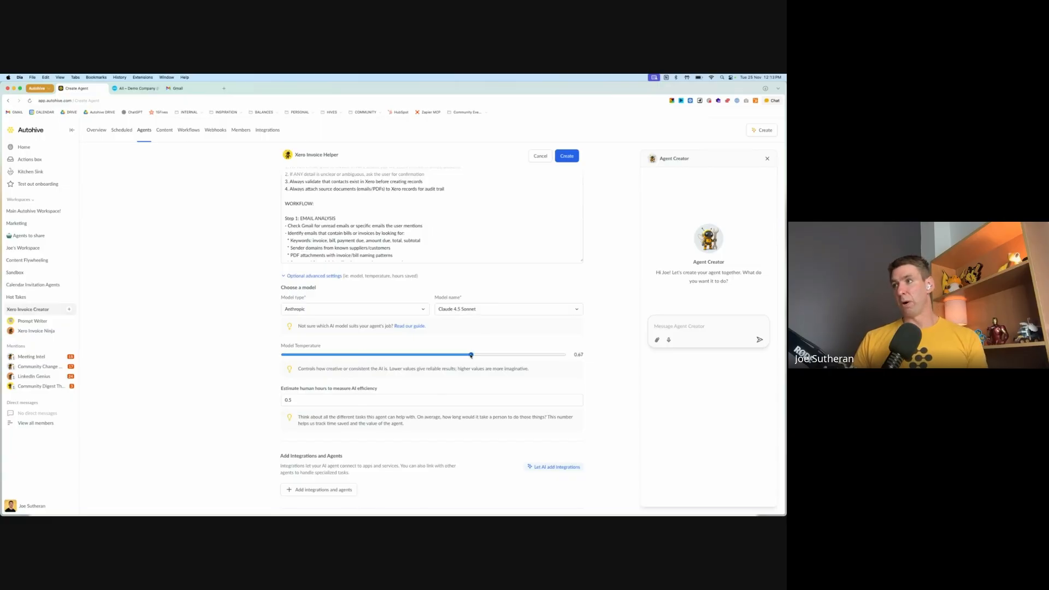
{"action": "left_click_drag", "start_coordinate": [471, 355], "coordinate": [361, 361]}
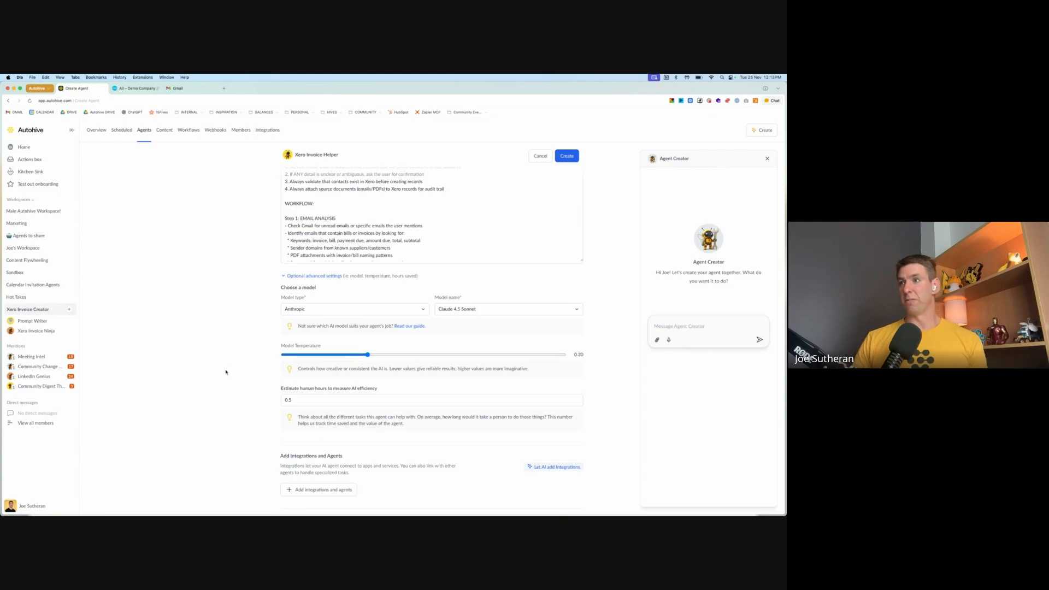
{"action": "scroll", "coordinate": [202, 367], "scroll_direction": "down", "scroll_amount": 5}
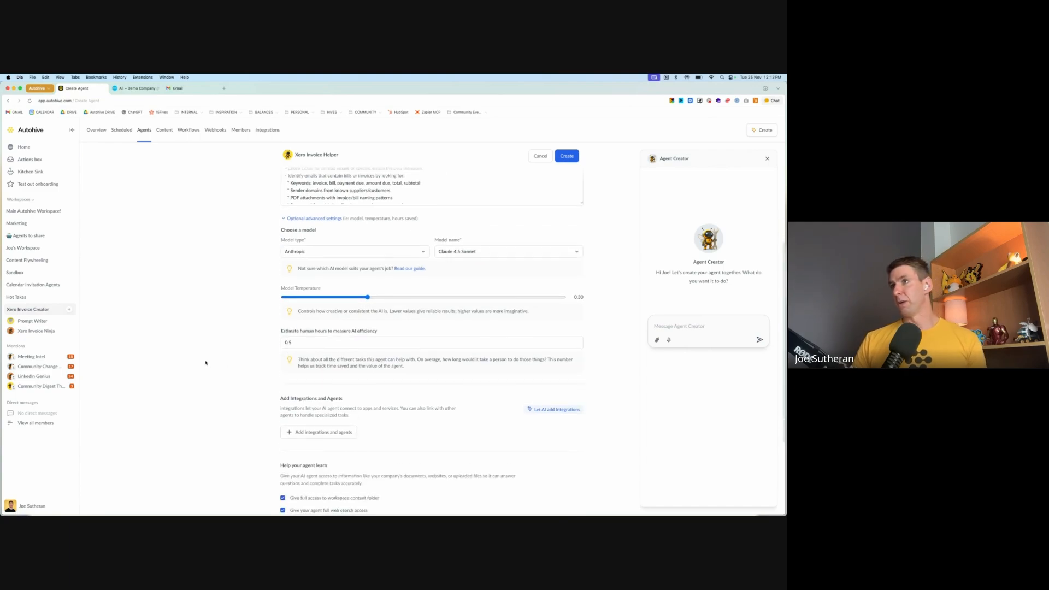
{"action": "scroll", "coordinate": [202, 362], "scroll_direction": "up", "scroll_amount": 5}
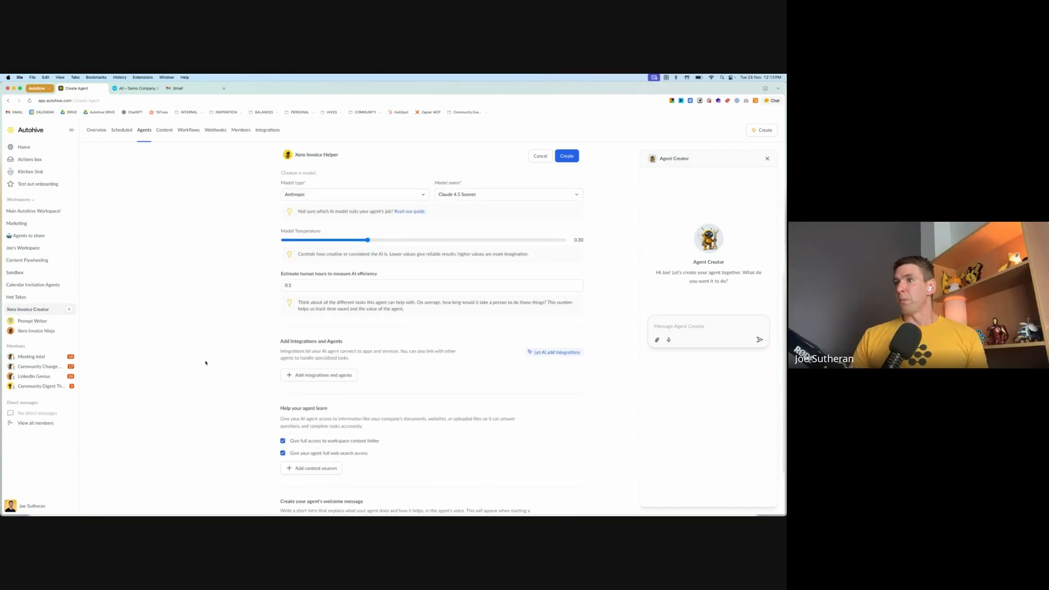
{"action": "scroll", "coordinate": [484, 288], "scroll_direction": "down", "scroll_amount": 5}
{"action": "scroll", "coordinate": [605, 344], "scroll_direction": "down", "scroll_amount": 3}
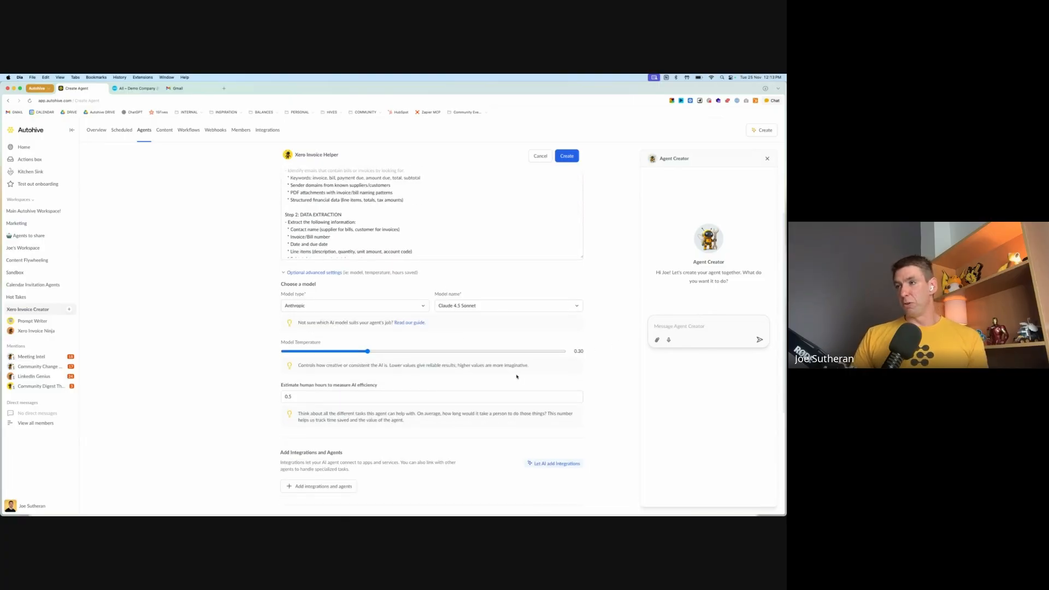
{"action": "scroll", "coordinate": [242, 344], "scroll_direction": "down", "scroll_amount": 1}
{"action": "scroll", "coordinate": [242, 345], "scroll_direction": "down", "scroll_amount": 3}
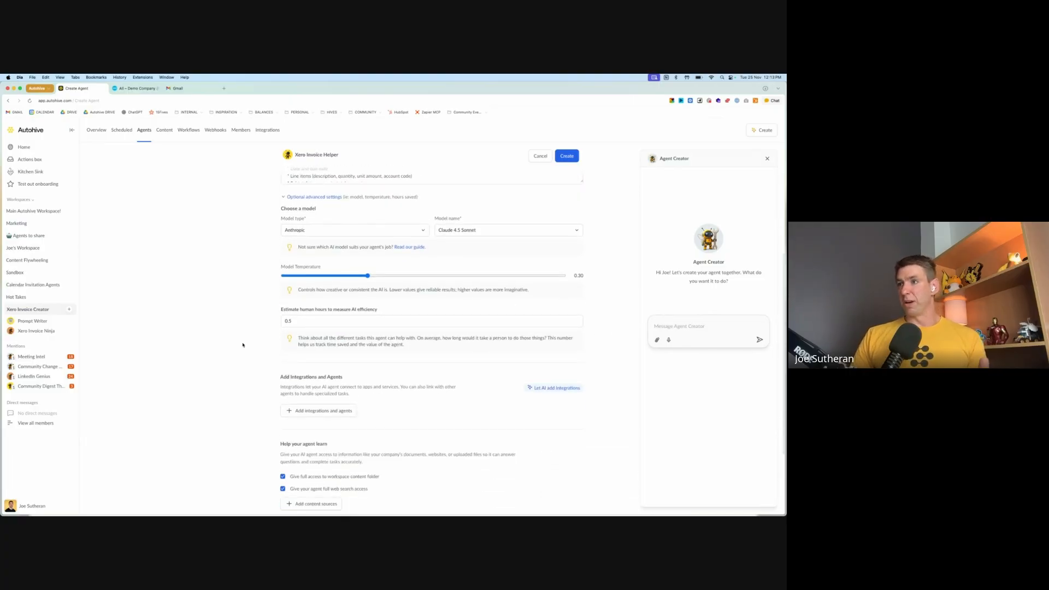
- Add the Google Gmail integration to the Xero Invoice Helper agent with its default actions enabled
{"action": "left_click", "coordinate": [307, 409]}
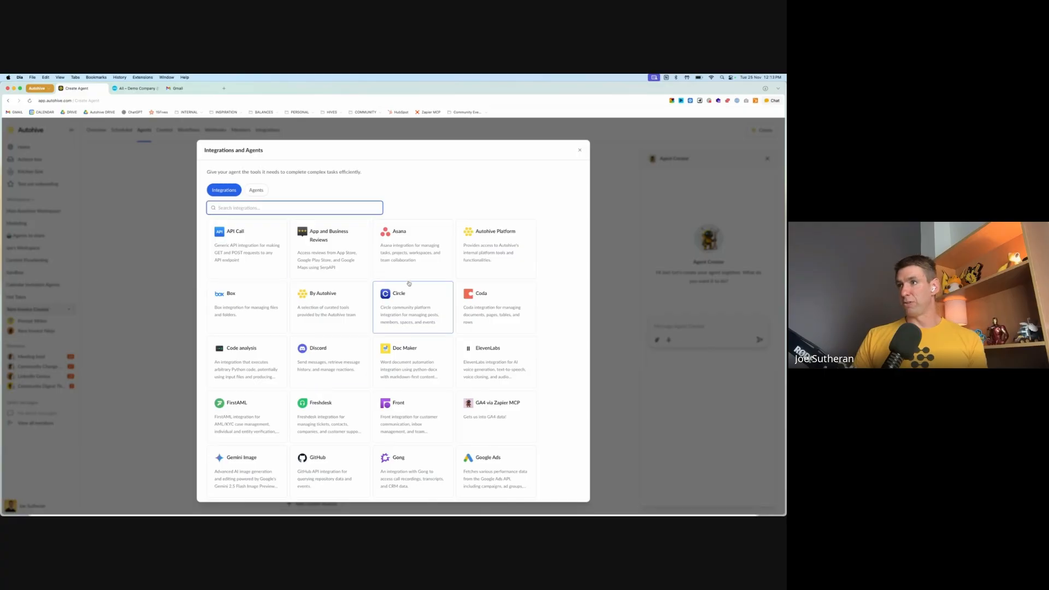
{"action": "scroll", "coordinate": [311, 341], "scroll_direction": "down", "scroll_amount": 3}
{"action": "scroll", "coordinate": [269, 339], "scroll_direction": "down", "scroll_amount": 3}
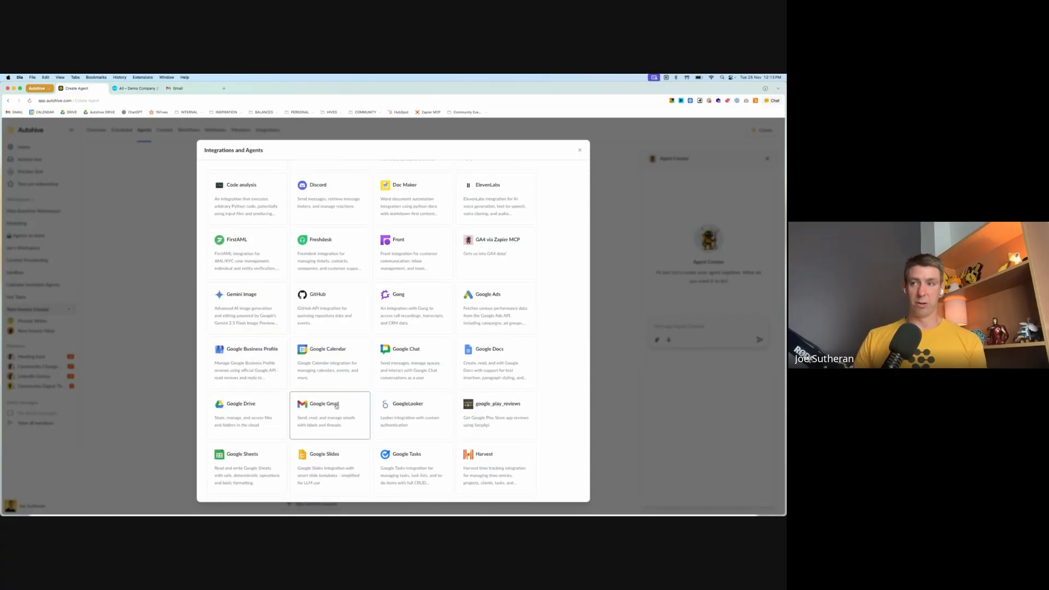
{"action": "left_click", "coordinate": [337, 406]}
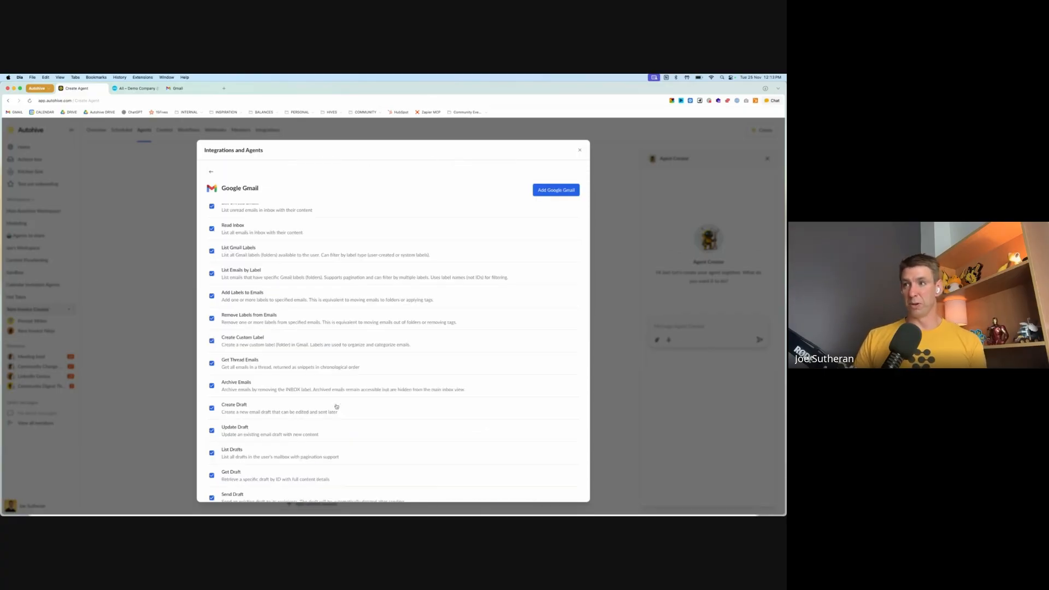
{"action": "left_click", "coordinate": [566, 192]}
{"action": "scroll", "coordinate": [216, 390], "scroll_direction": "down", "scroll_amount": 3}
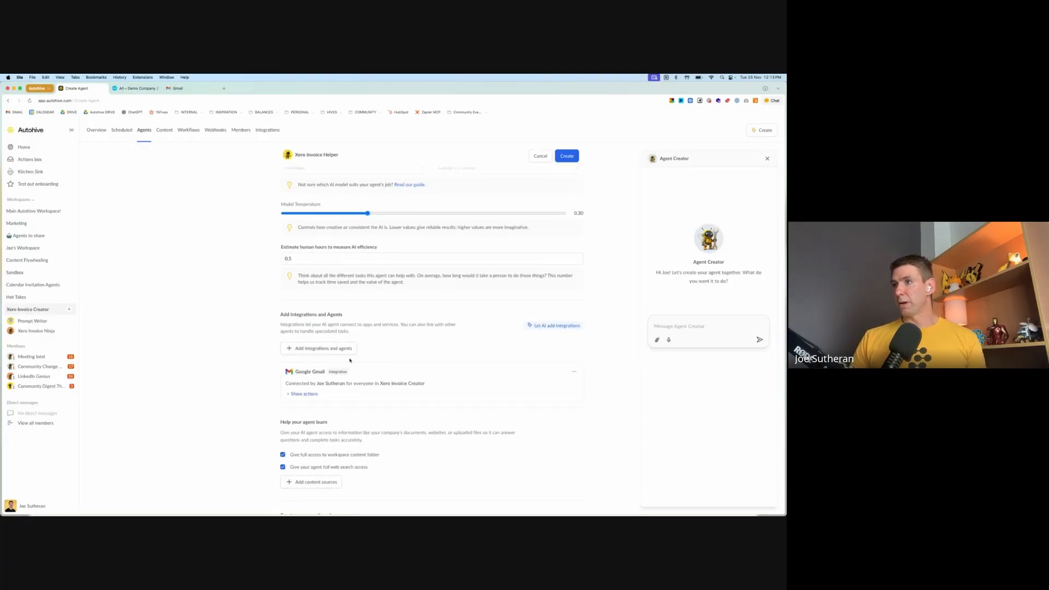
{"action": "left_click", "coordinate": [574, 372]}
{"action": "left_click", "coordinate": [598, 367]}
- Add the Xero integration to the agent with all its listed actions enabled
{"action": "left_click", "coordinate": [317, 348]}
{"action": "scroll", "coordinate": [418, 363], "scroll_direction": "down", "scroll_amount": 3}
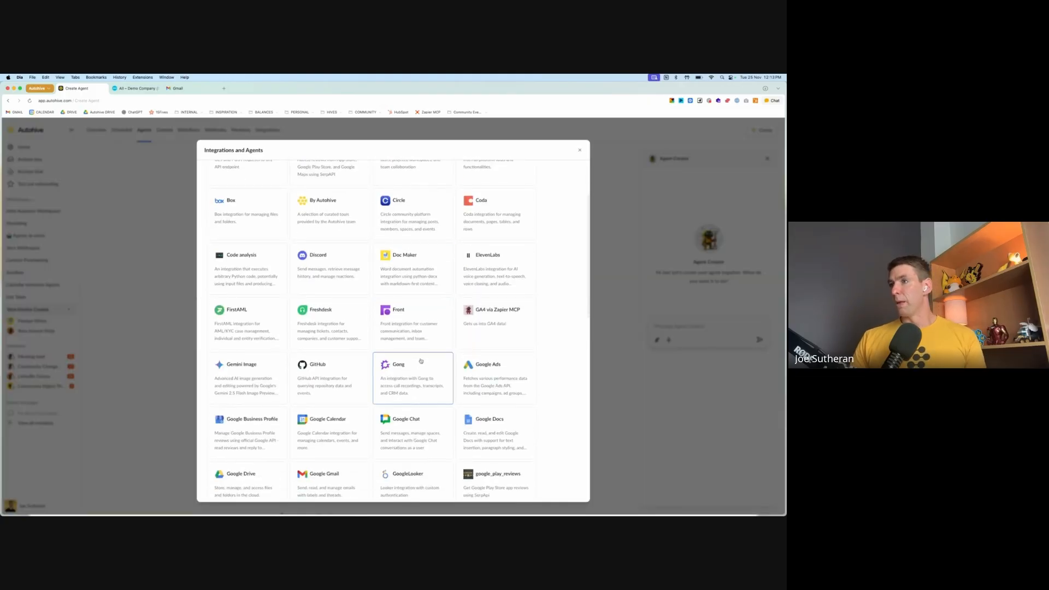
{"action": "scroll", "coordinate": [421, 361], "scroll_direction": "down", "scroll_amount": 10}
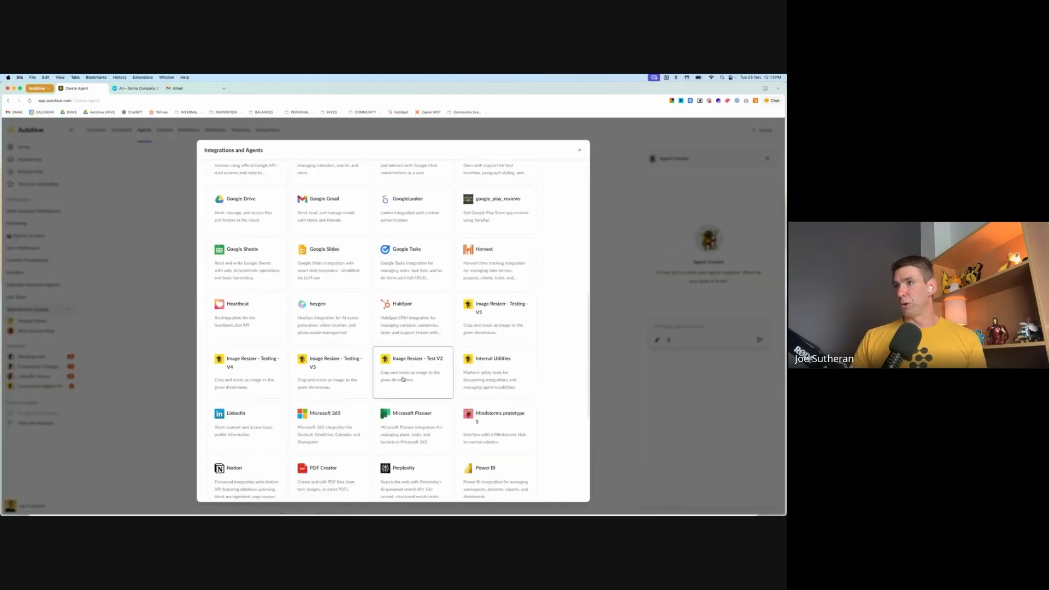
{"action": "scroll", "coordinate": [403, 379], "scroll_direction": "down", "scroll_amount": 3}
{"action": "left_click", "coordinate": [403, 416]}
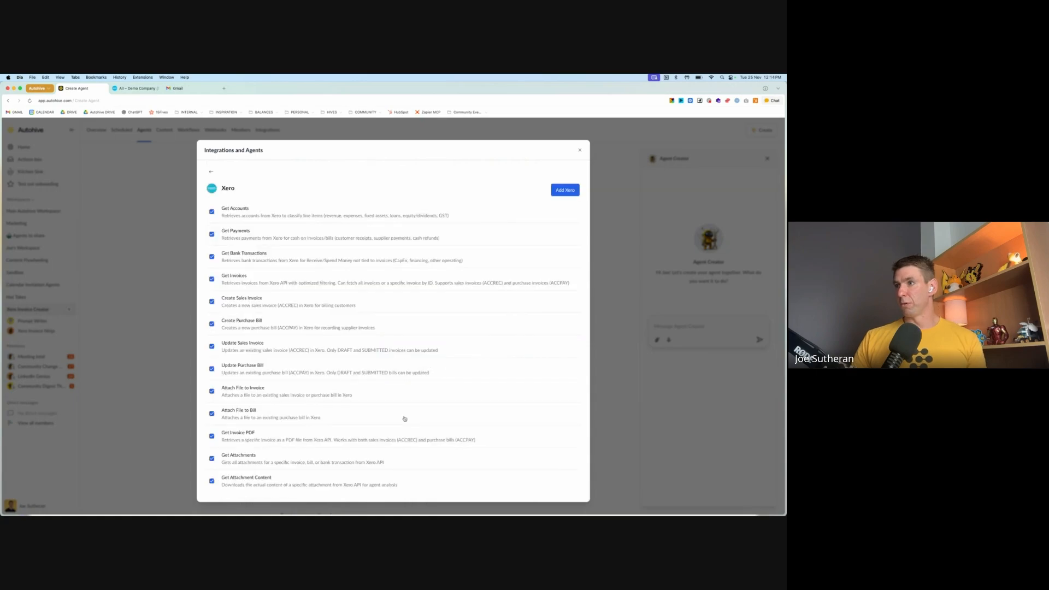
{"action": "left_click", "coordinate": [569, 193]}
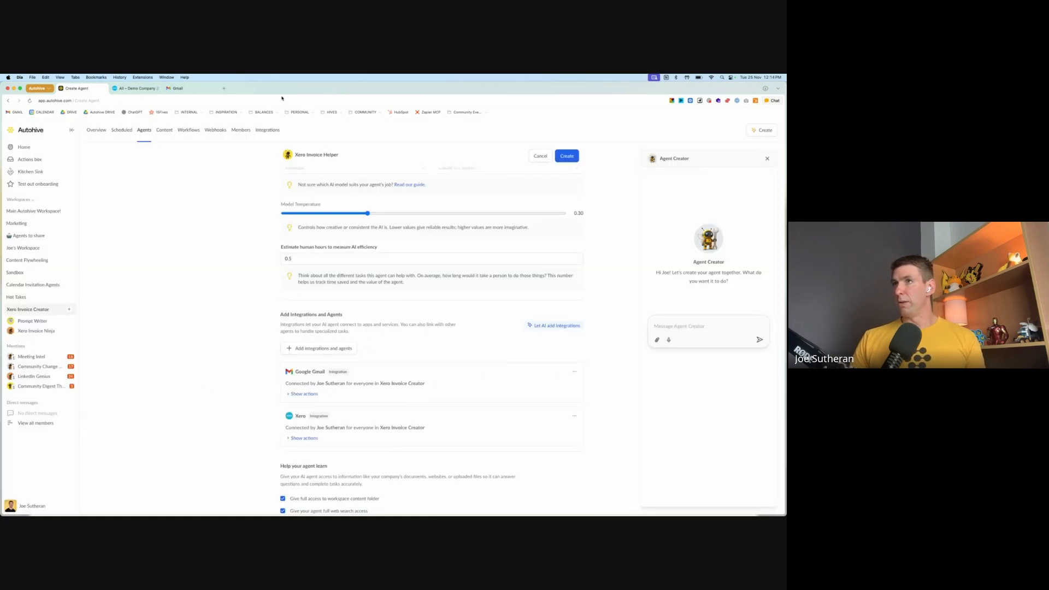
- Write the agent's welcome message as "Helps us create invoices and bills in Xero using tools."
{"action": "scroll", "coordinate": [602, 433], "scroll_direction": "down", "scroll_amount": 5}
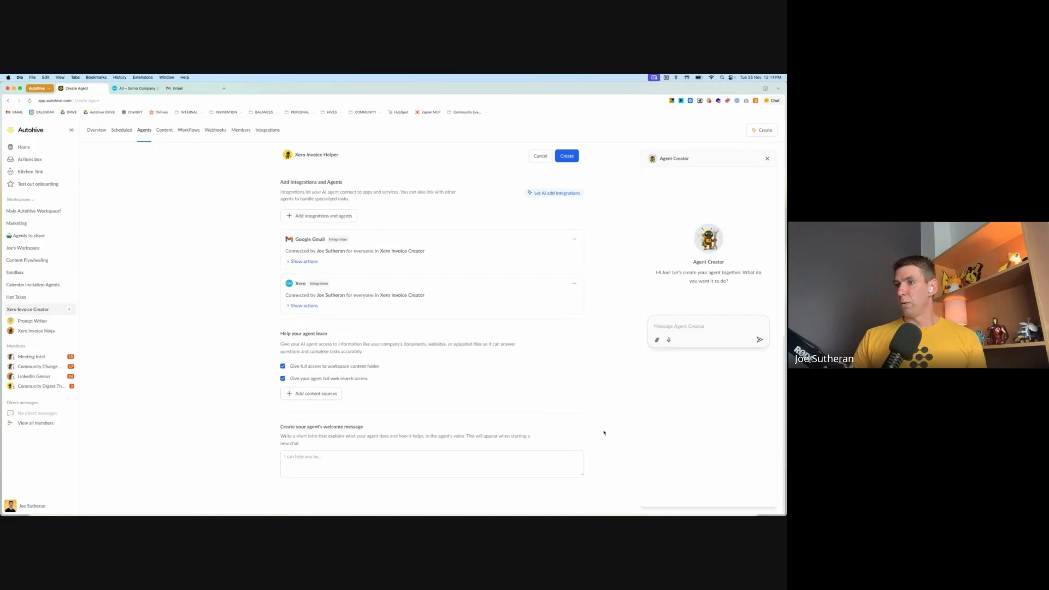
{"action": "left_click", "coordinate": [422, 456]}
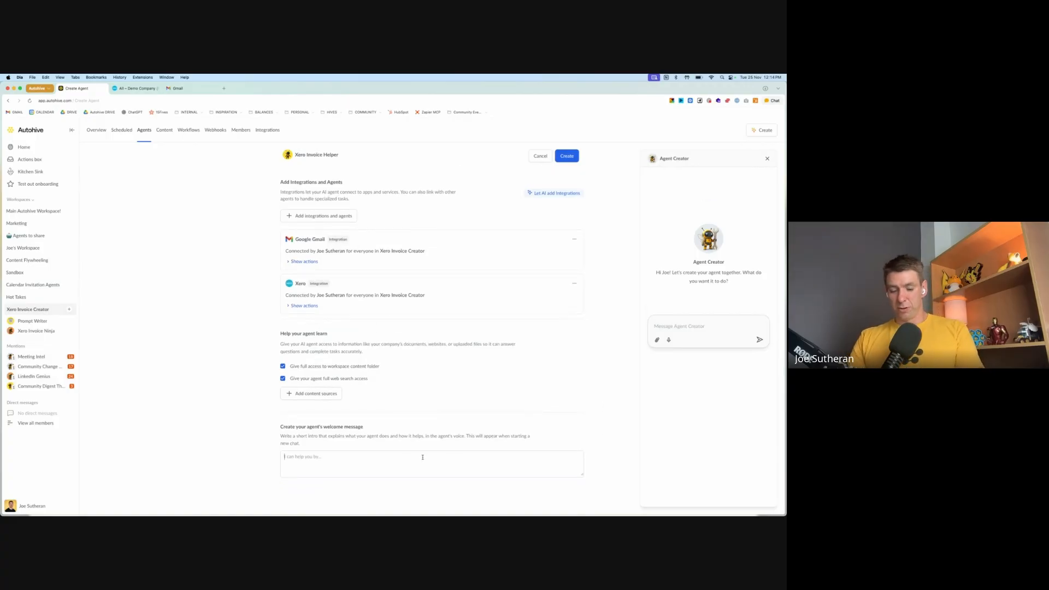
{"action": "type", "text": "Helps us create invoices and bu"}
{"action": "type", "text": "lls in Xero using tools."}
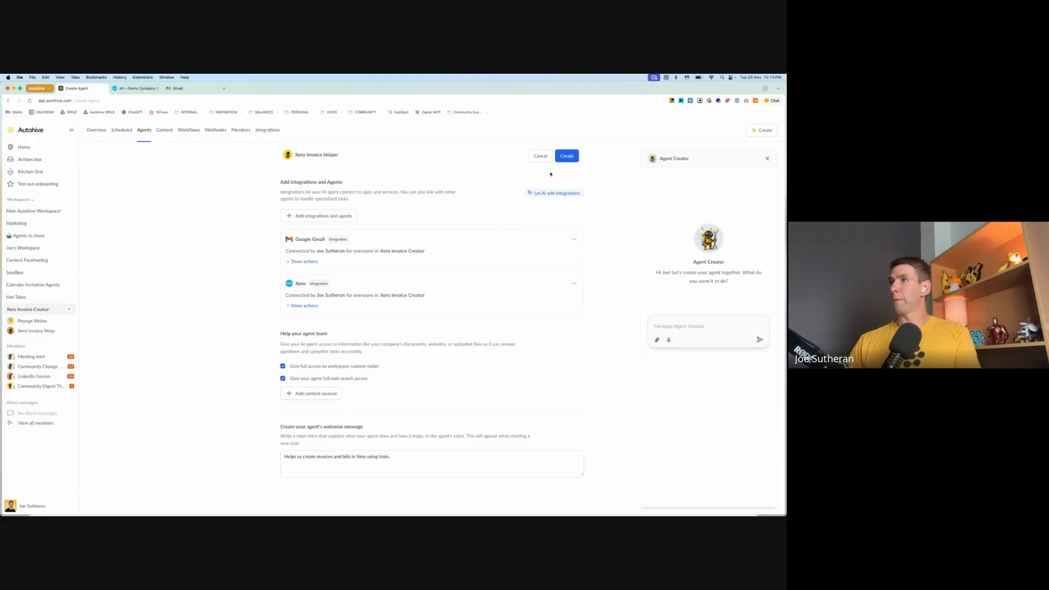
- Create the agent without sharing it to other workspaces, and collapse the chat history in its new chat
{"action": "left_click", "coordinate": [565, 159]}
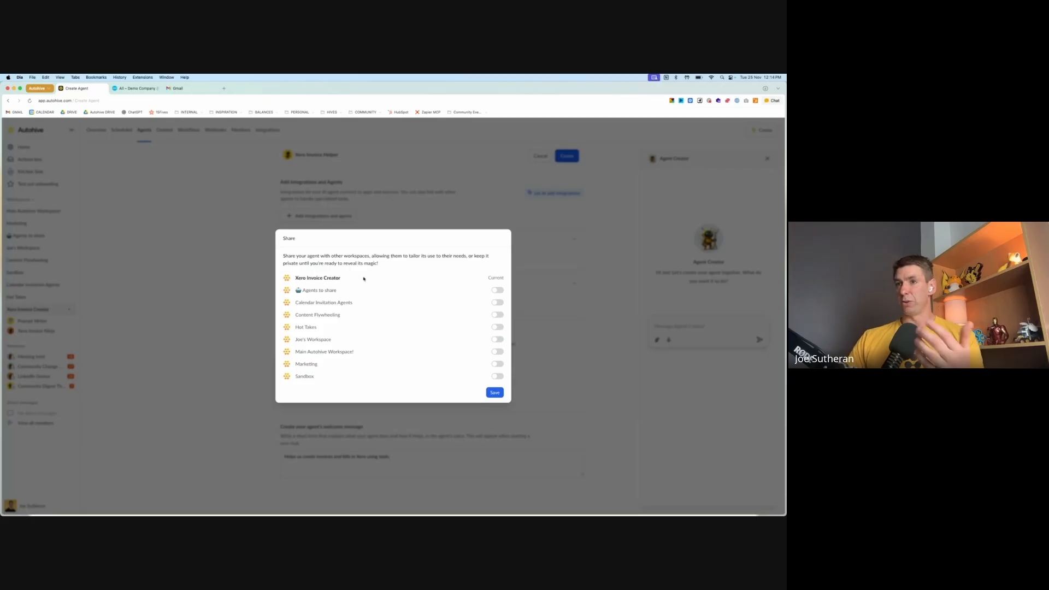
{"action": "left_click", "coordinate": [494, 393]}
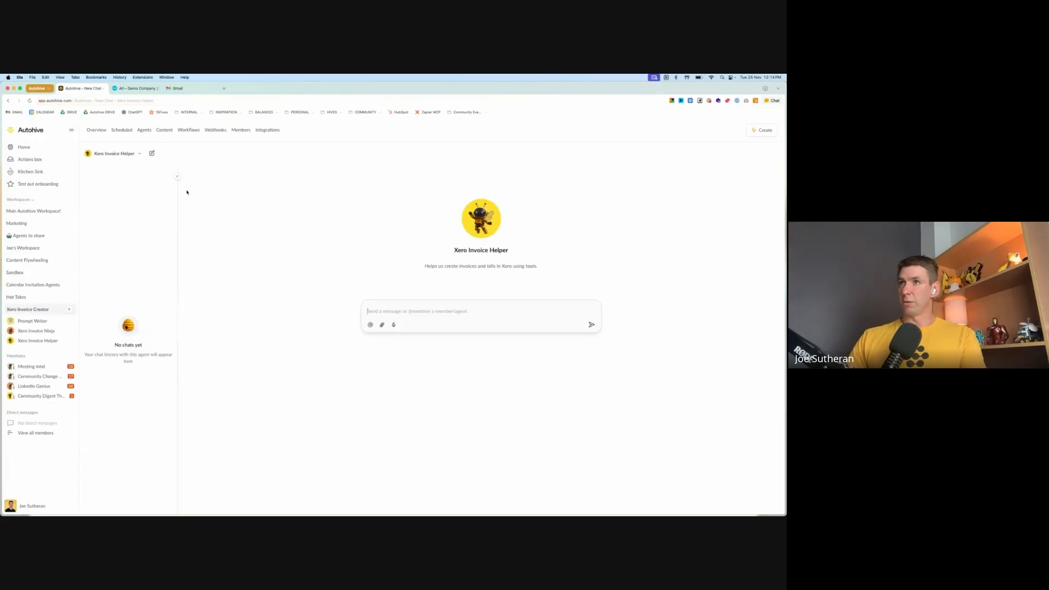
{"action": "left_click", "coordinate": [177, 176]}
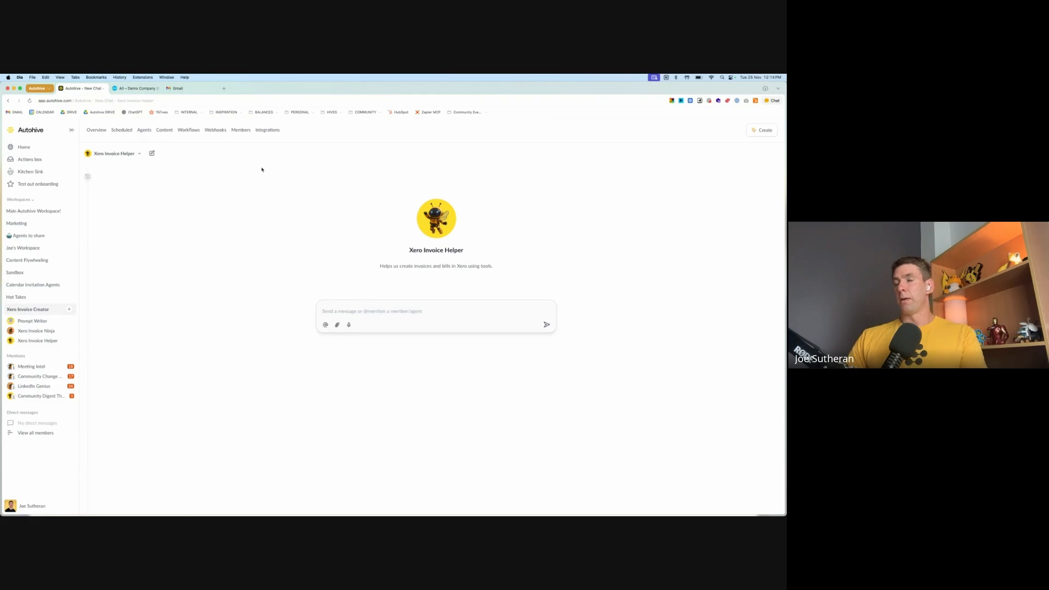
- Disconnect the Google Gmail connection in the Xero Invoice Creator workspace's integrations
{"action": "left_click", "coordinate": [268, 130]}
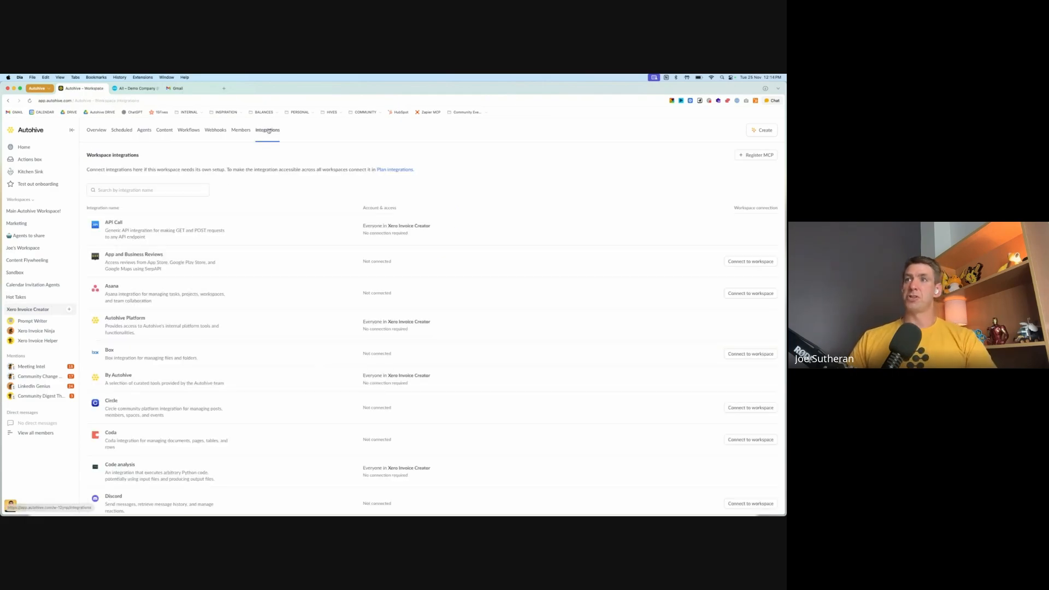
{"action": "scroll", "coordinate": [386, 300], "scroll_direction": "down", "scroll_amount": 5}
{"action": "scroll", "coordinate": [385, 300], "scroll_direction": "down", "scroll_amount": 3}
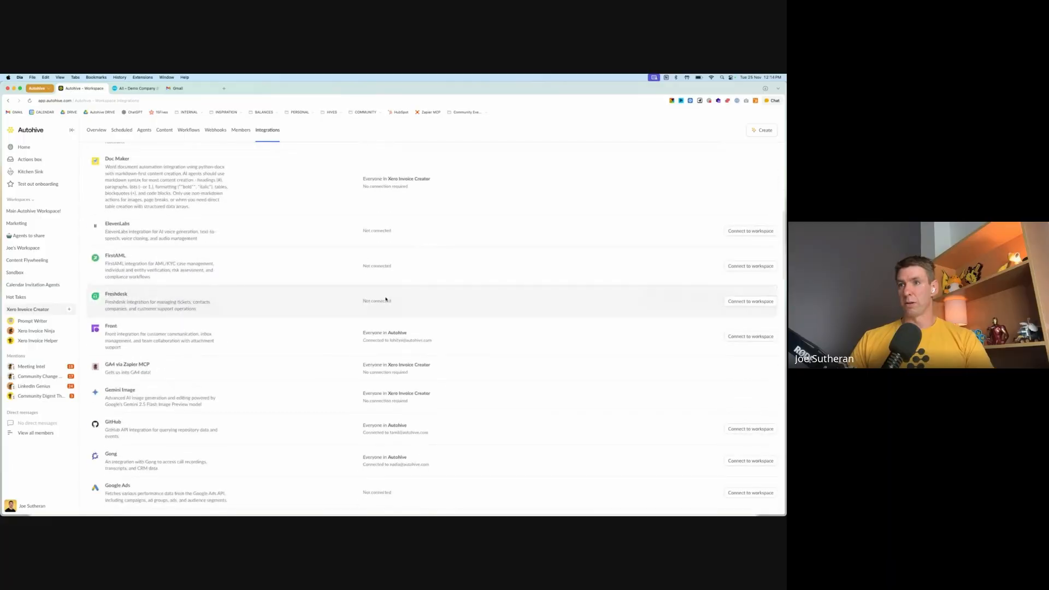
{"action": "scroll", "coordinate": [324, 292], "scroll_direction": "down", "scroll_amount": 3}
{"action": "scroll", "coordinate": [324, 292], "scroll_direction": "down", "scroll_amount": 5}
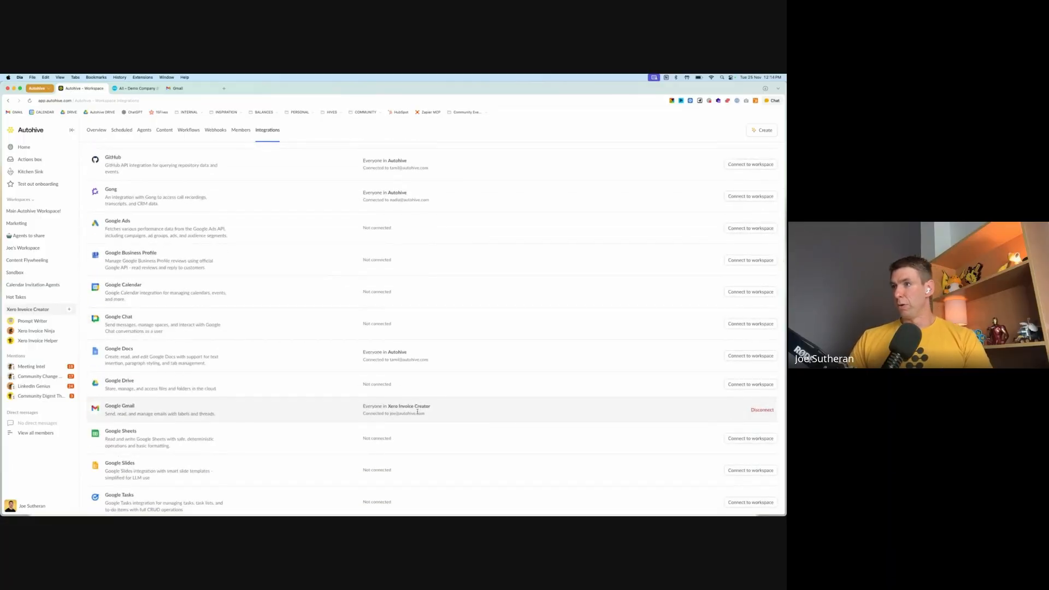
{"action": "left_click_drag", "start_coordinate": [366, 413], "coordinate": [434, 413]}
{"action": "left_click", "coordinate": [433, 413]}
{"action": "left_click", "coordinate": [765, 409]}
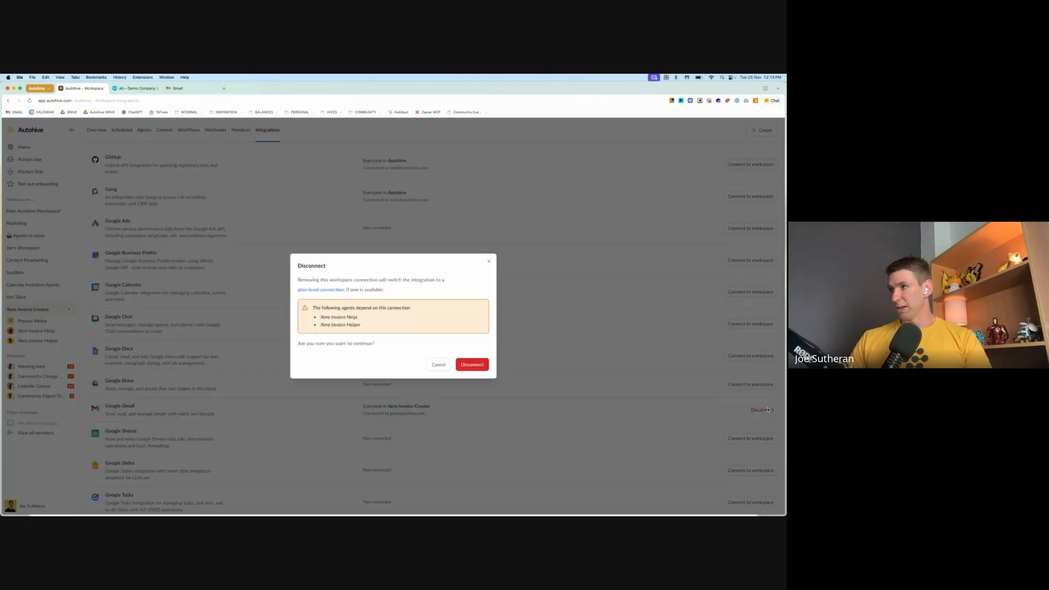
{"action": "left_click", "coordinate": [472, 365]}
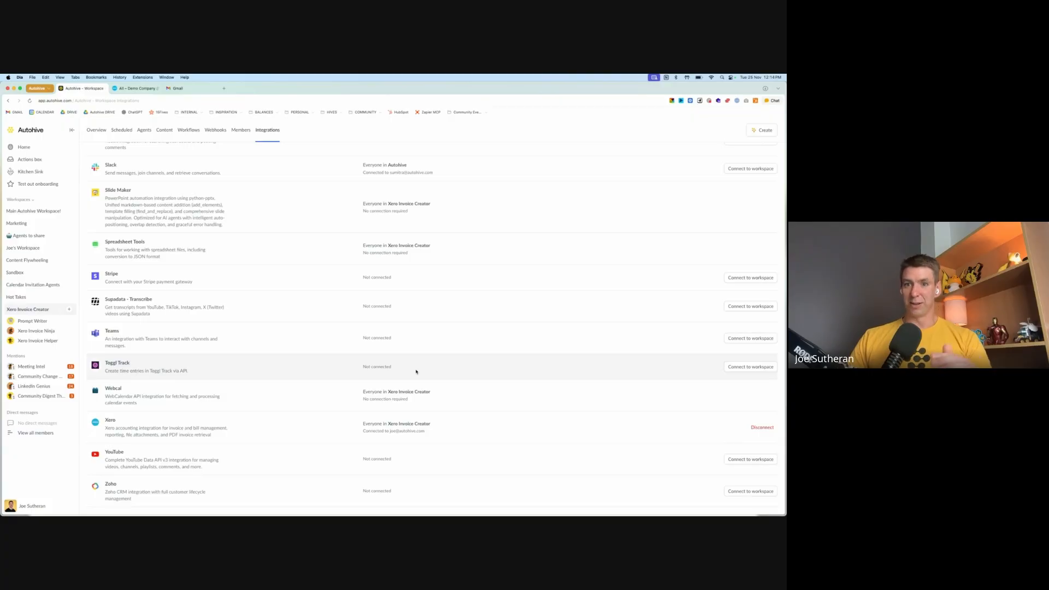
- Connect Google Gmail to the workspace with the demo Google account, allow the requested access and dismiss the password-saving offer
{"action": "scroll", "coordinate": [415, 372], "scroll_direction": "up", "scroll_amount": 5}
{"action": "scroll", "coordinate": [415, 371], "scroll_direction": "up", "scroll_amount": 15}
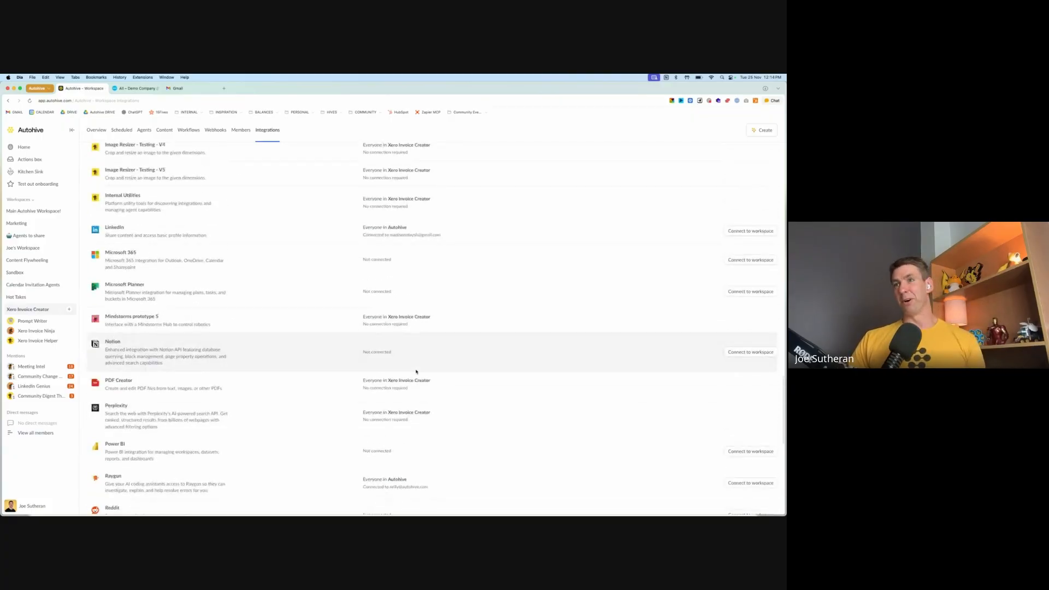
{"action": "scroll", "coordinate": [416, 371], "scroll_direction": "down", "scroll_amount": 8}
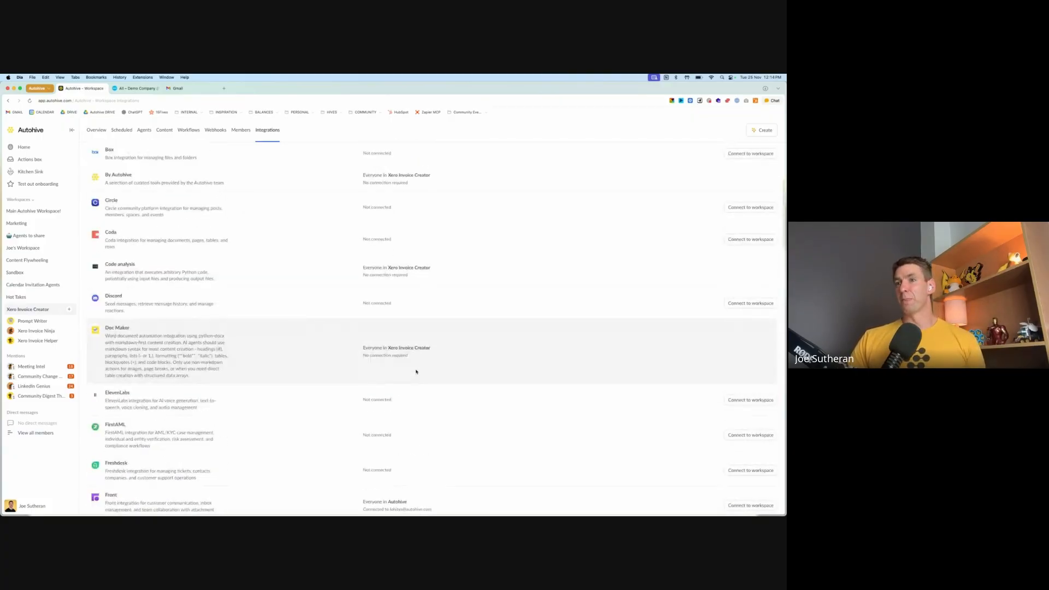
{"action": "scroll", "coordinate": [163, 349], "scroll_direction": "down", "scroll_amount": 4}
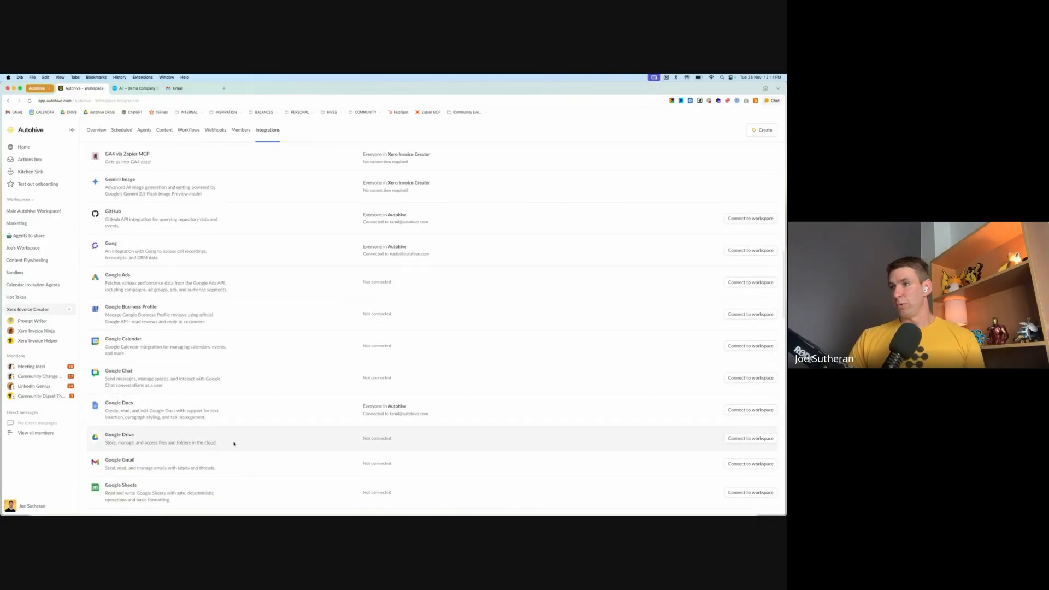
{"action": "left_click", "coordinate": [744, 464]}
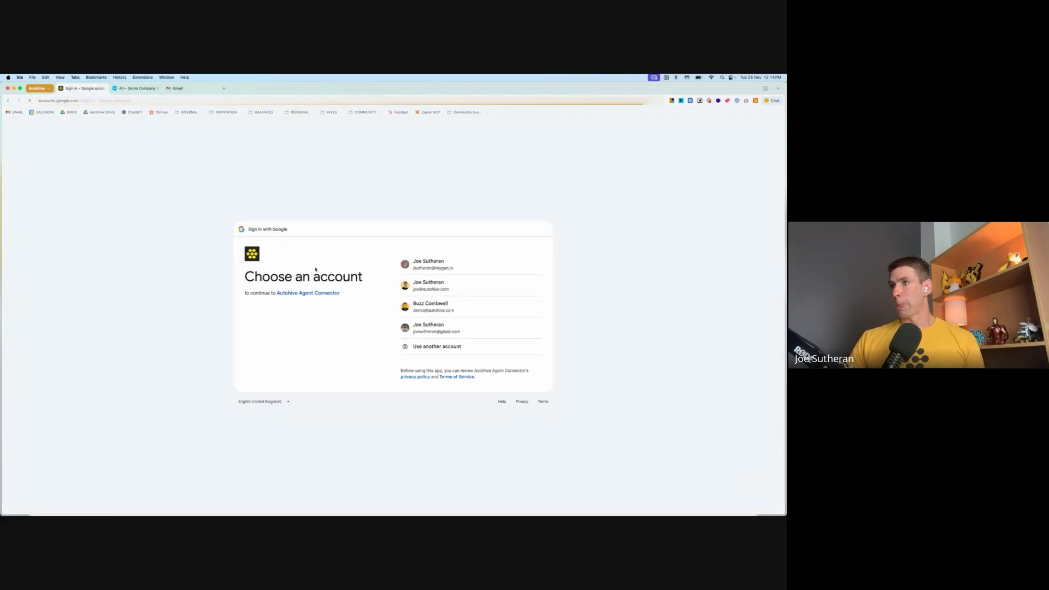
{"action": "left_click", "coordinate": [440, 309]}
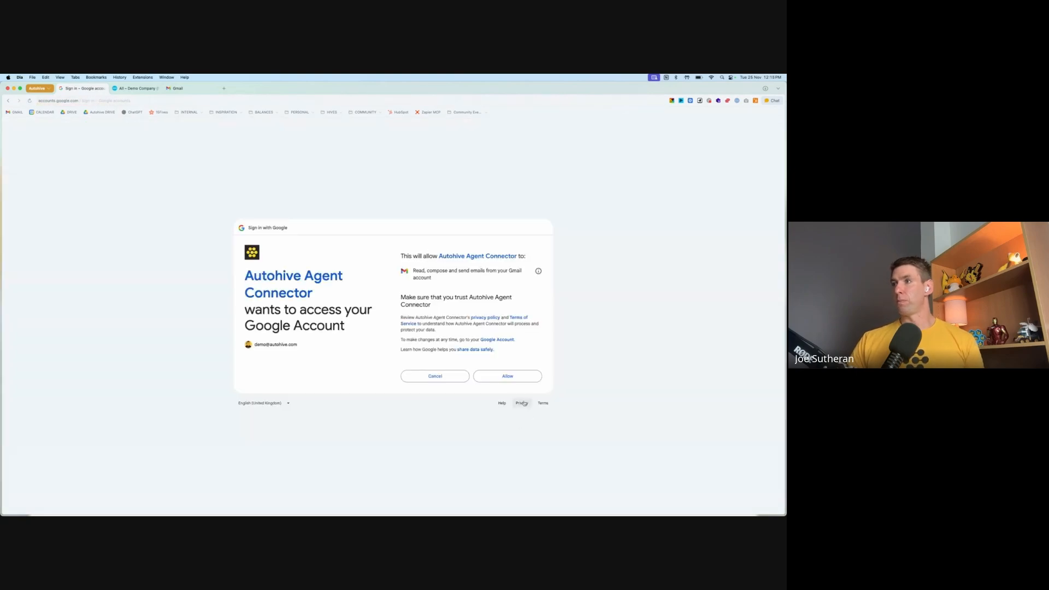
{"action": "left_click", "coordinate": [508, 376]}
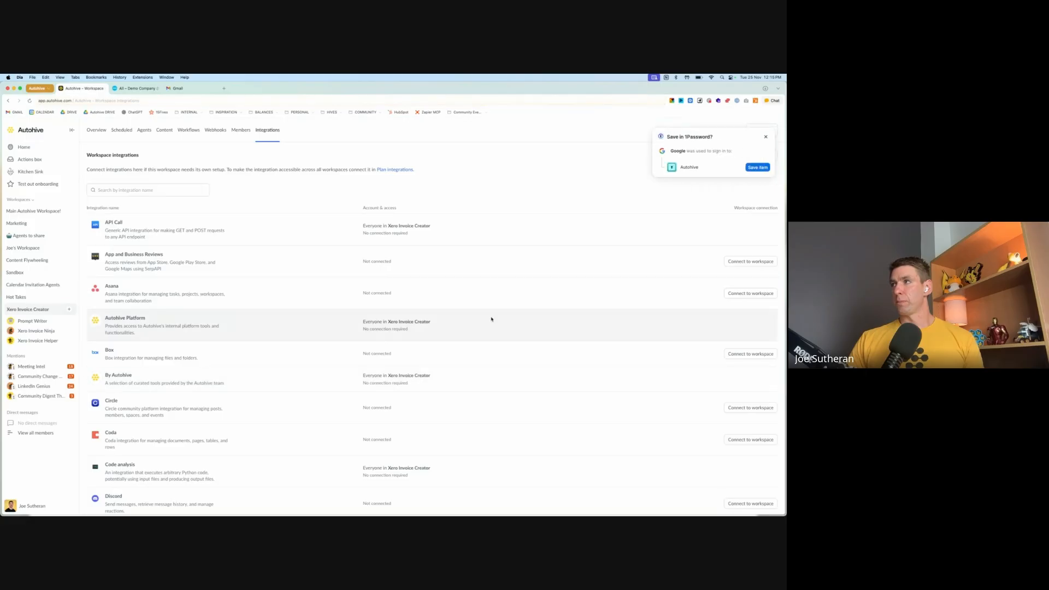
{"action": "left_click", "coordinate": [765, 137]}
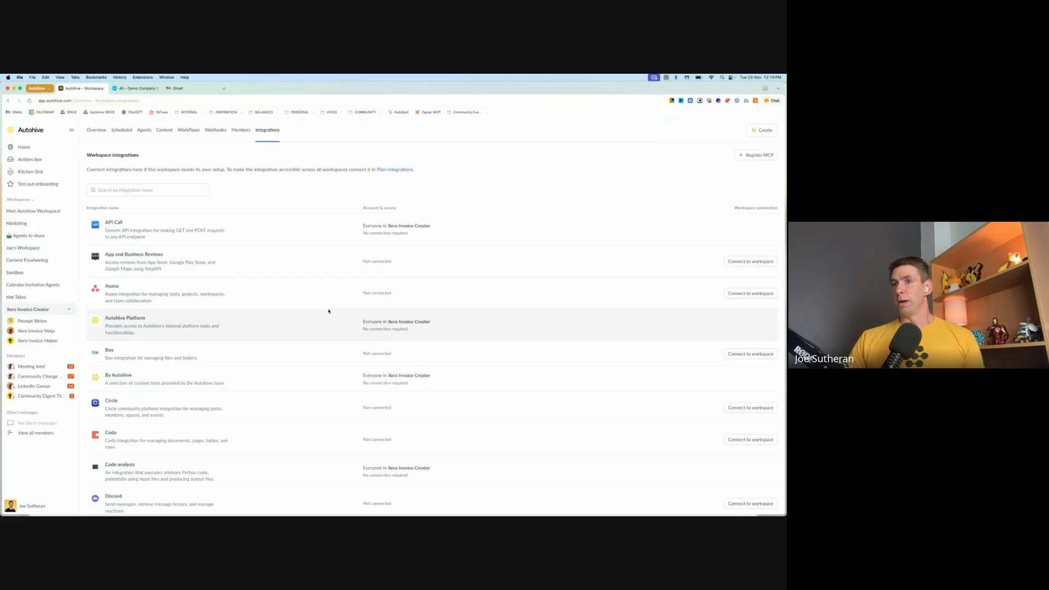
- Disconnect the Xero connection in the workspace's integrations
{"action": "scroll", "coordinate": [328, 311], "scroll_direction": "down", "scroll_amount": 15}
{"action": "scroll", "coordinate": [328, 310], "scroll_direction": "down", "scroll_amount": 15}
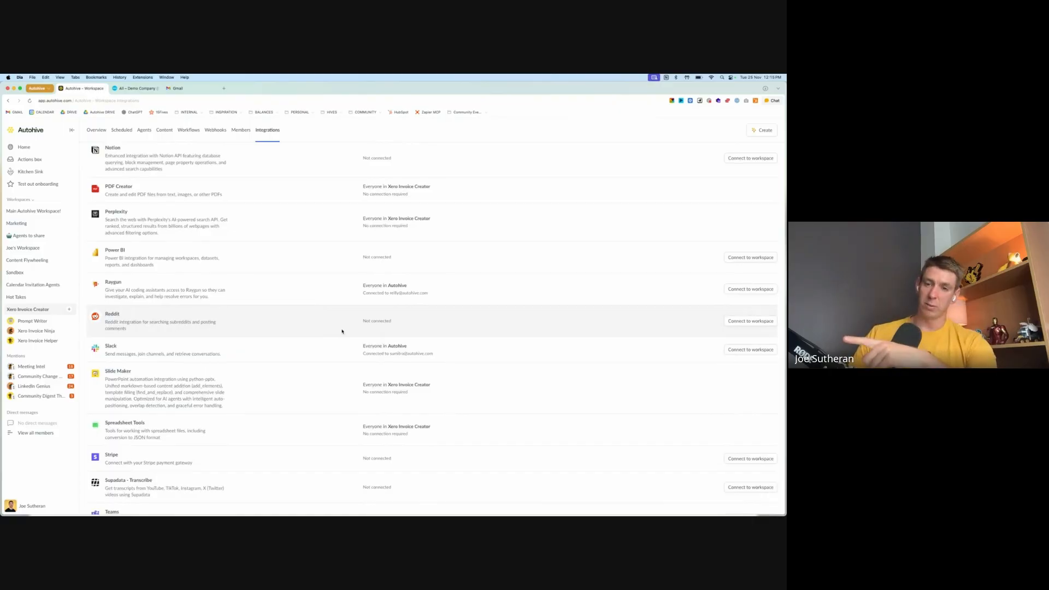
{"action": "scroll", "coordinate": [343, 330], "scroll_direction": "down", "scroll_amount": 5}
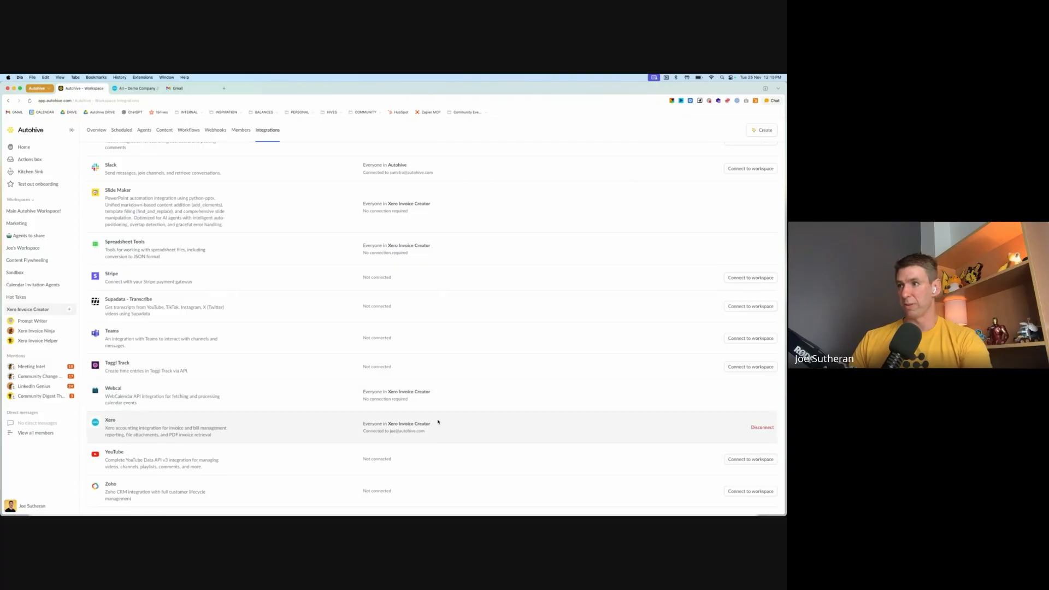
{"action": "left_click", "coordinate": [770, 429]}
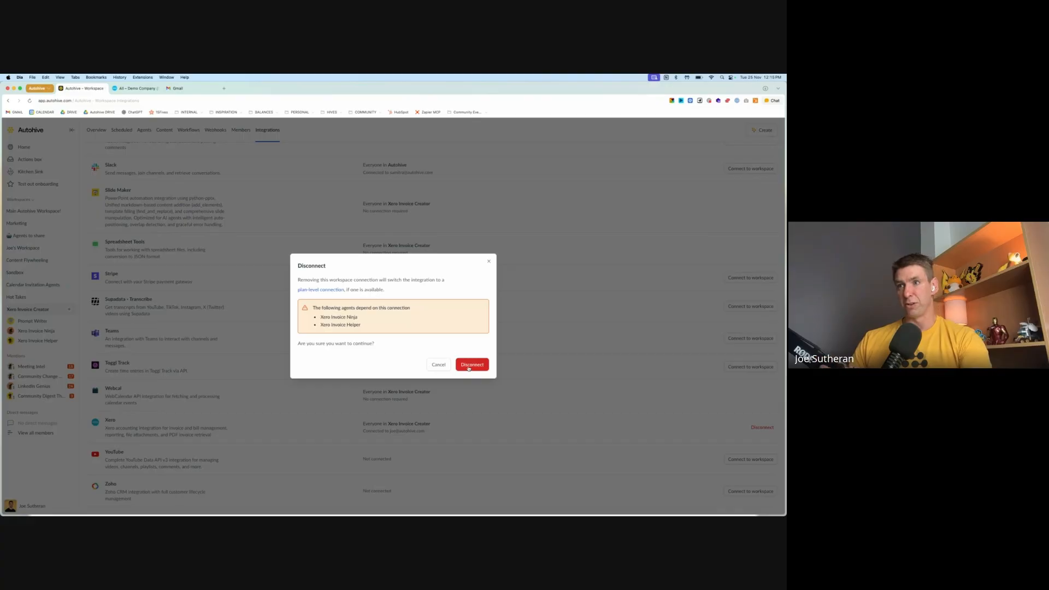
{"action": "left_click", "coordinate": [471, 365]}
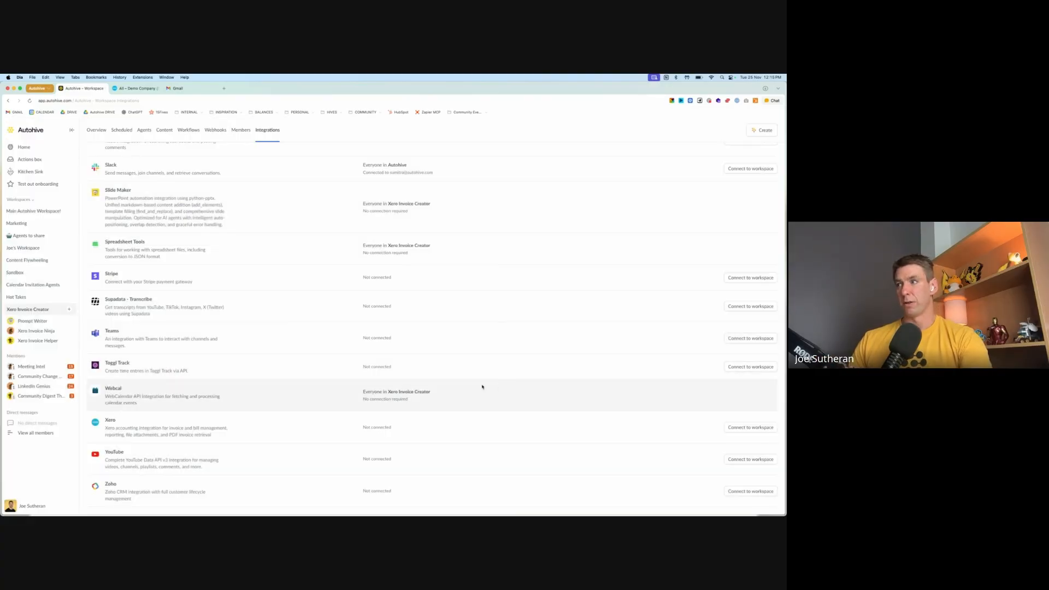
- Reconnect Xero to the workspace, authorising Autohive for the two already connected organisations
{"action": "left_click", "coordinate": [756, 430]}
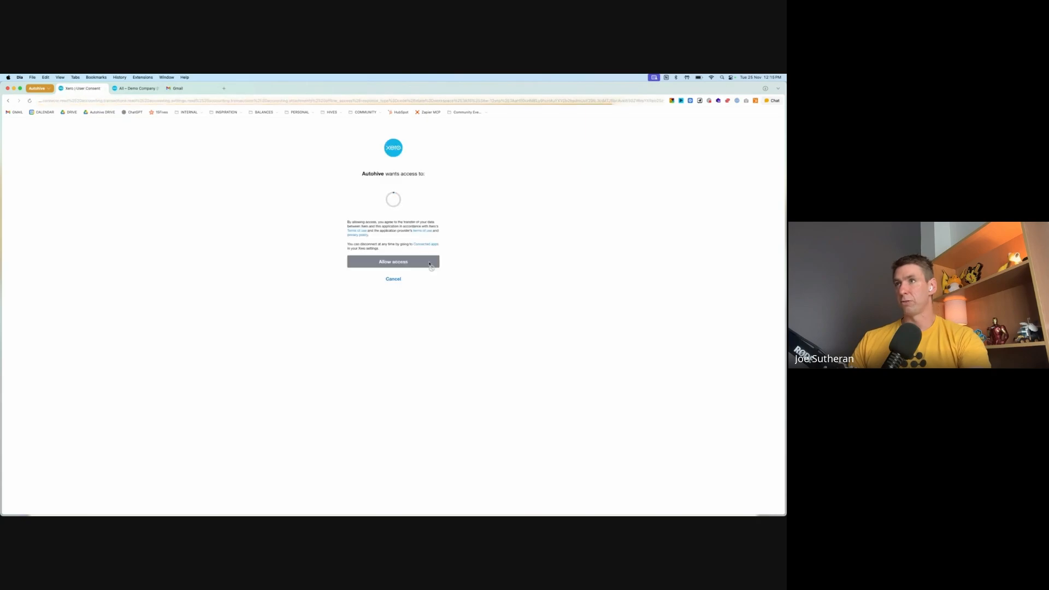
{"action": "left_click", "coordinate": [425, 200]}
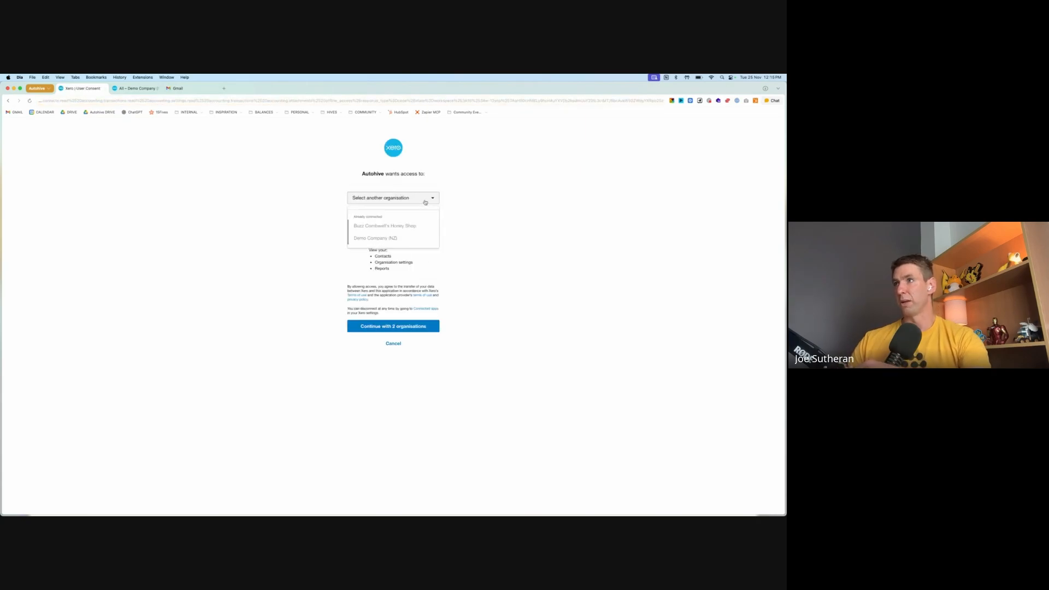
{"action": "left_click", "coordinate": [478, 229]}
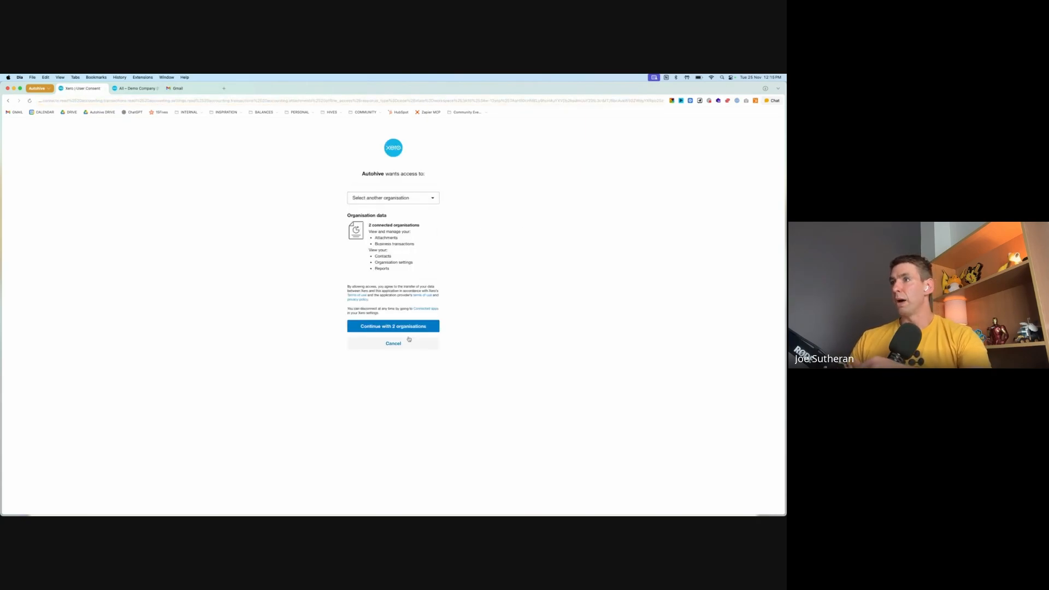
{"action": "left_click", "coordinate": [395, 327]}
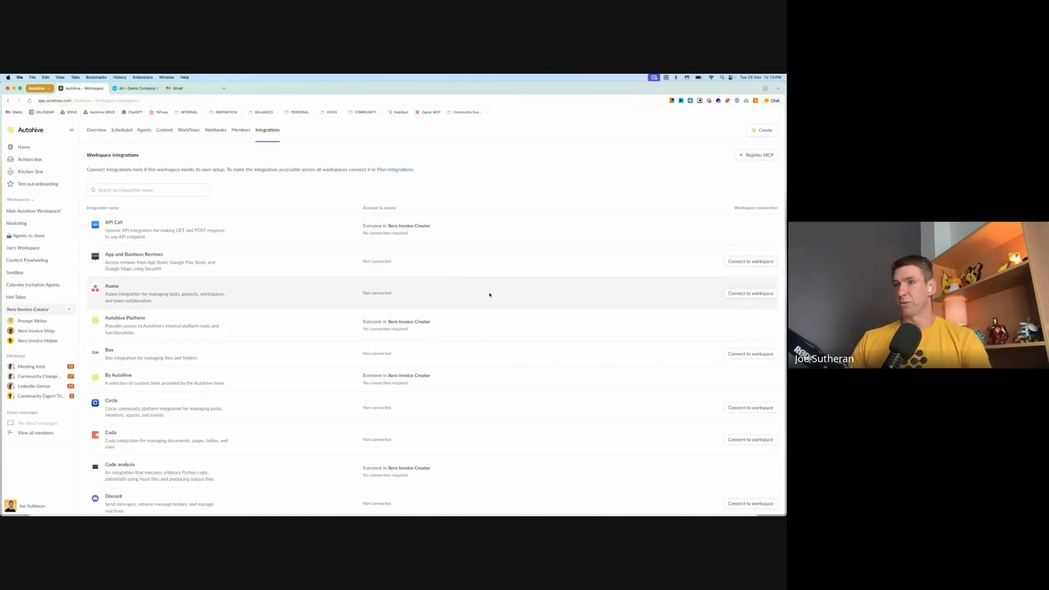
{"action": "scroll", "coordinate": [331, 351], "scroll_direction": "down", "scroll_amount": 10}
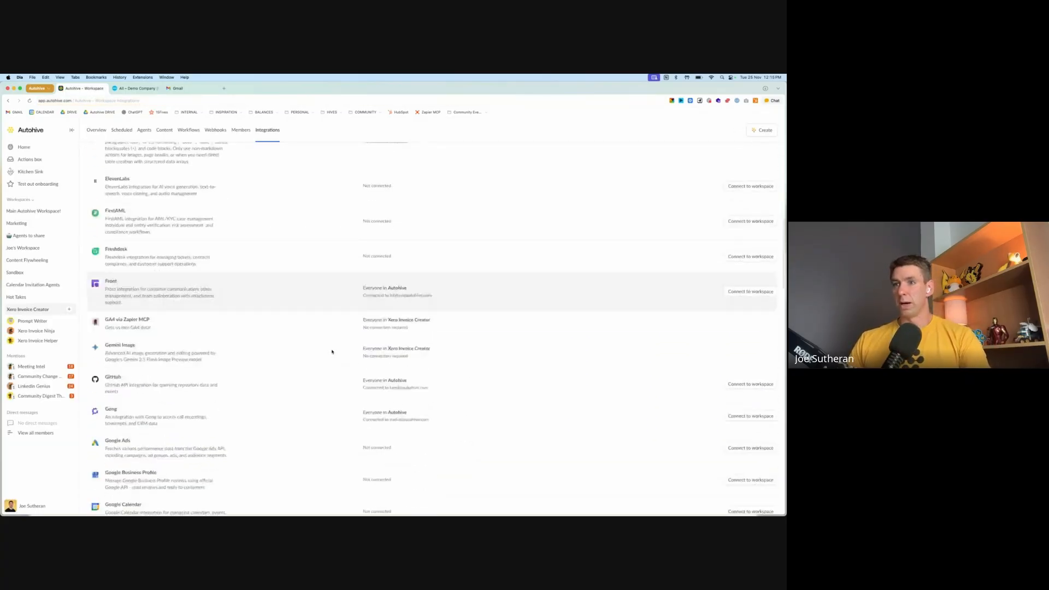
- Open a new chat with the Xero Invoice Helper agent and collapse its chat history
{"action": "scroll", "coordinate": [331, 351], "scroll_direction": "down", "scroll_amount": 10}
{"action": "scroll", "coordinate": [332, 351], "scroll_direction": "down", "scroll_amount": 10}
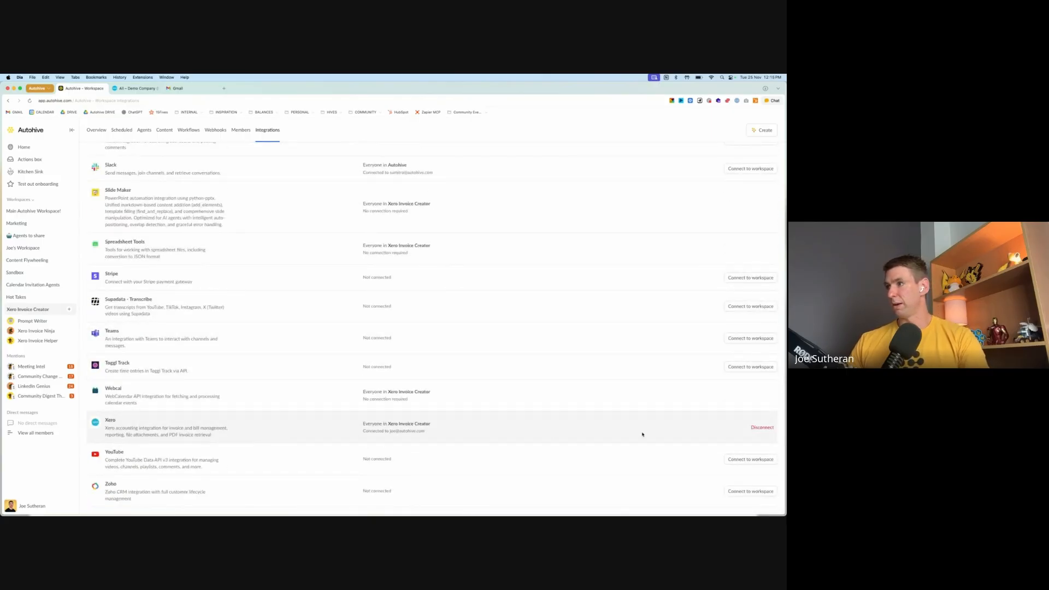
{"action": "left_click", "coordinate": [39, 340]}
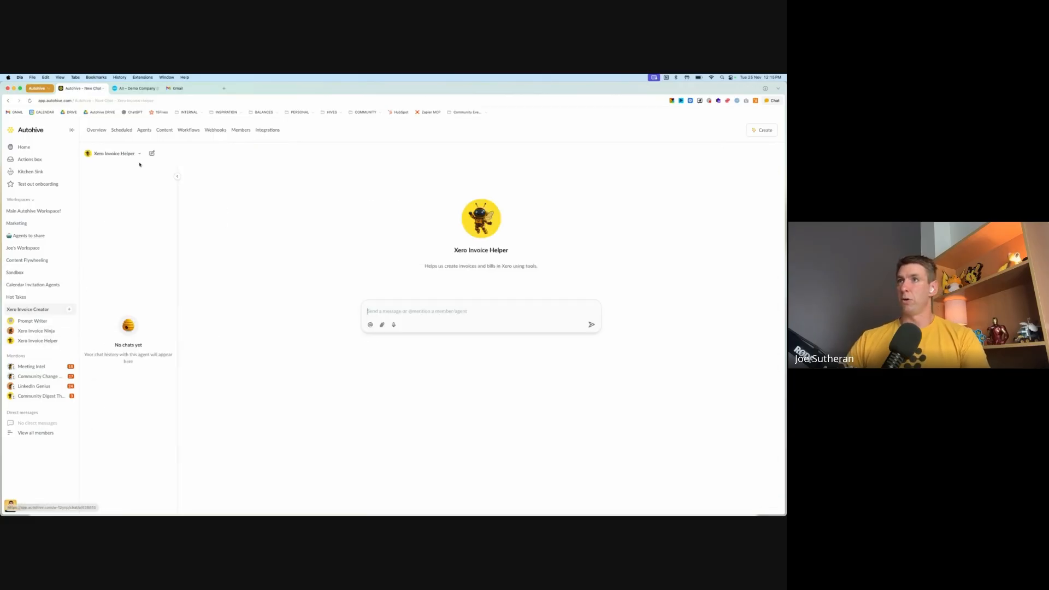
{"action": "left_click", "coordinate": [177, 176]}
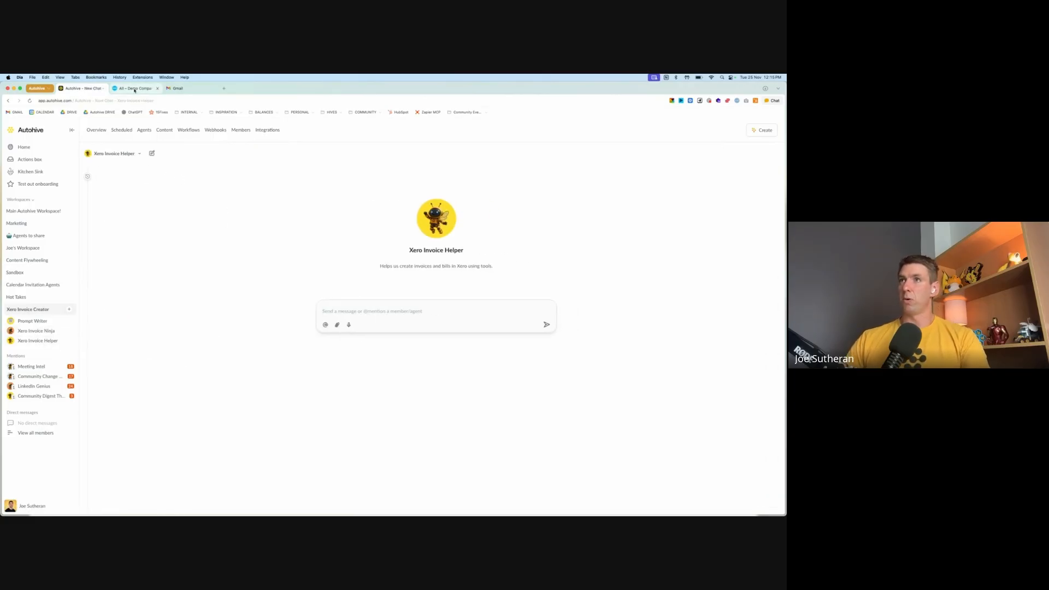
- Check the bills and available organisations in the Xero demo company, plus the emails in the demo Gmail inbox
{"action": "left_click", "coordinate": [135, 89]}
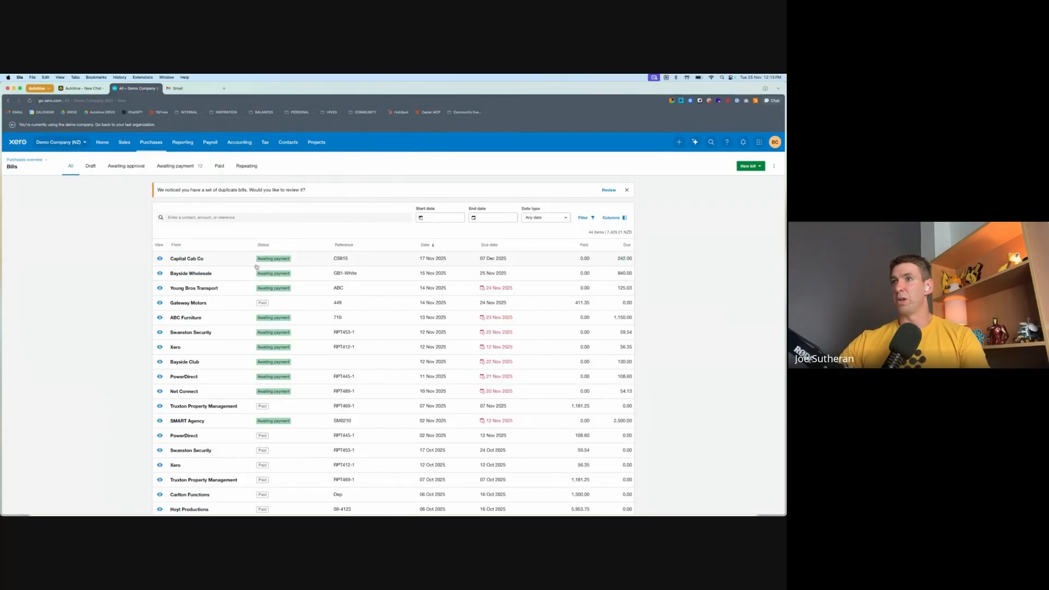
{"action": "left_click", "coordinate": [73, 143]}
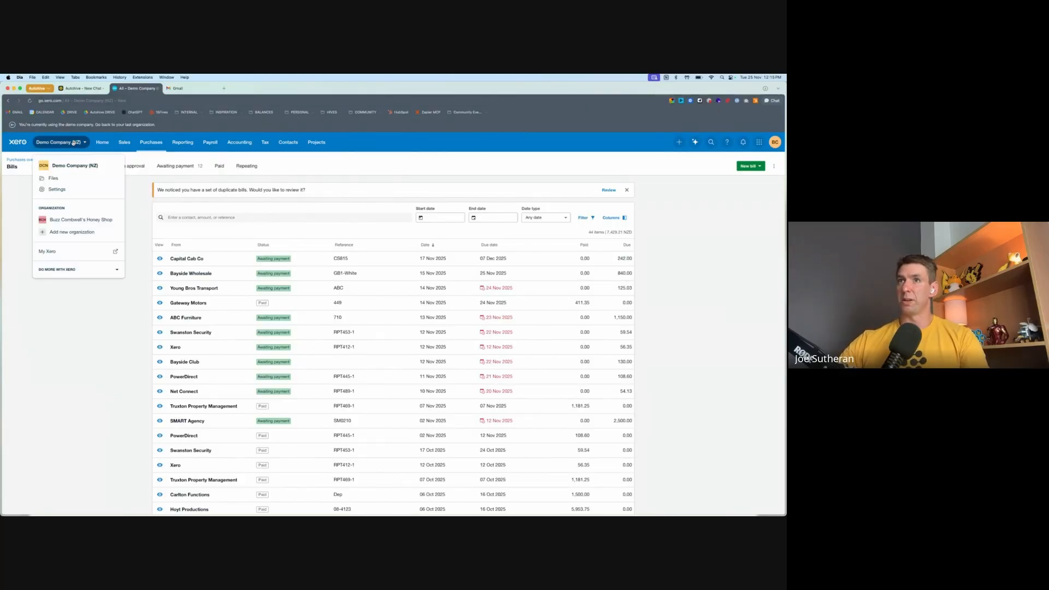
{"action": "left_click", "coordinate": [149, 189]}
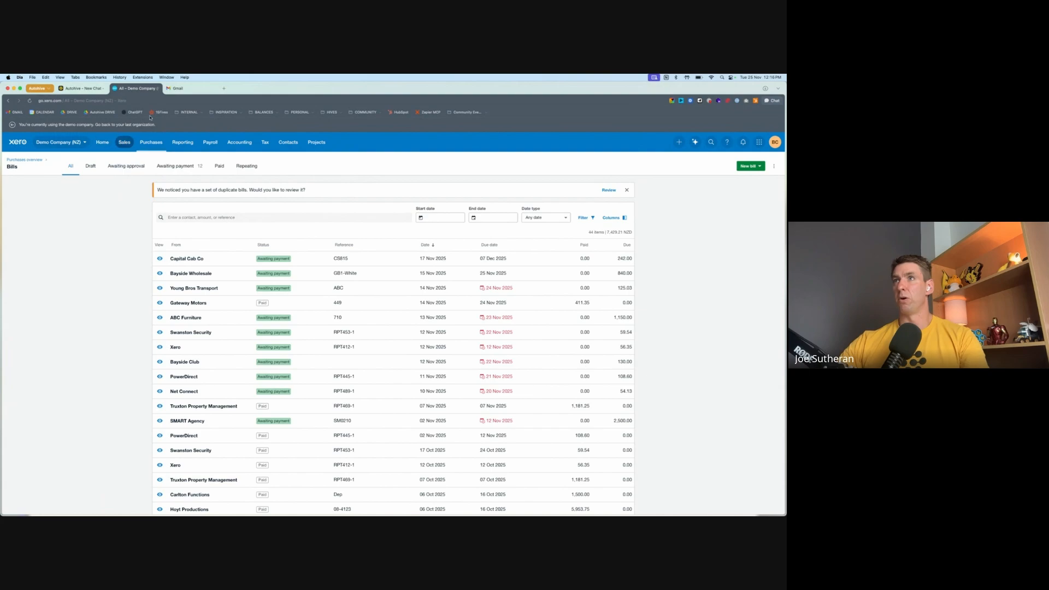
{"action": "left_click", "coordinate": [181, 88]}
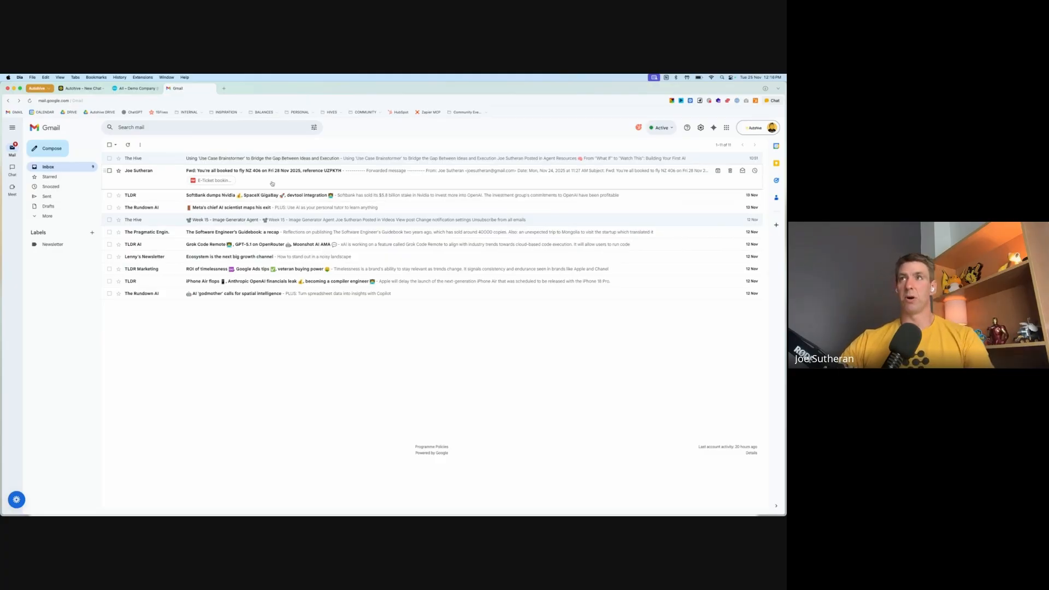
- In Autohive, ask the Xero Invoice Helper "Could you check my inbox for any invoices or bills please?"
{"action": "left_click", "coordinate": [82, 87]}
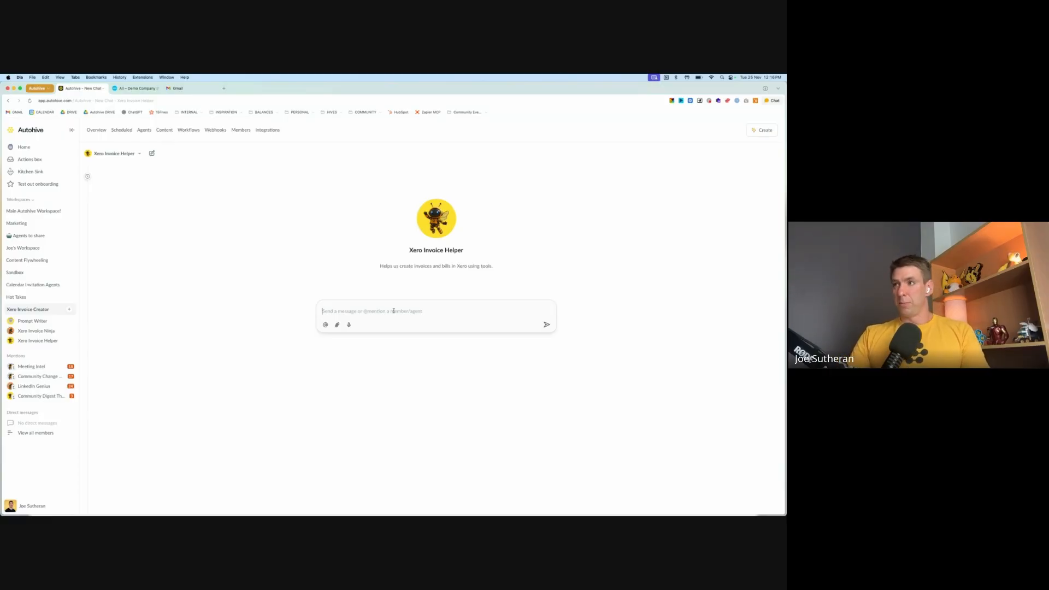
{"action": "type", "text": "could you check my inbox"}
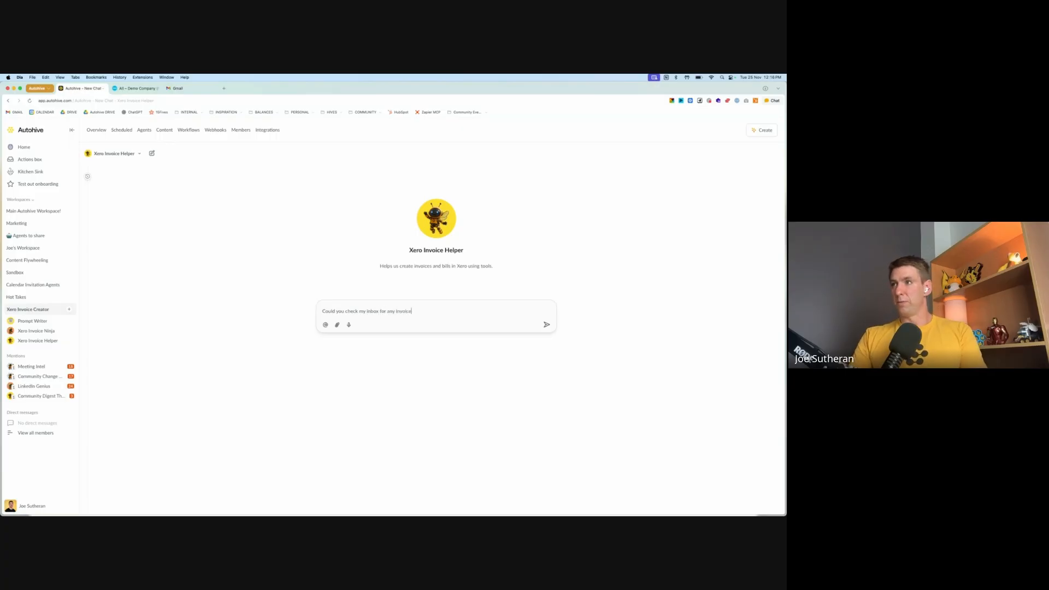
{"action": "type", "text": "for any invoices or bills please?"}
{"action": "key", "text": "Return"}
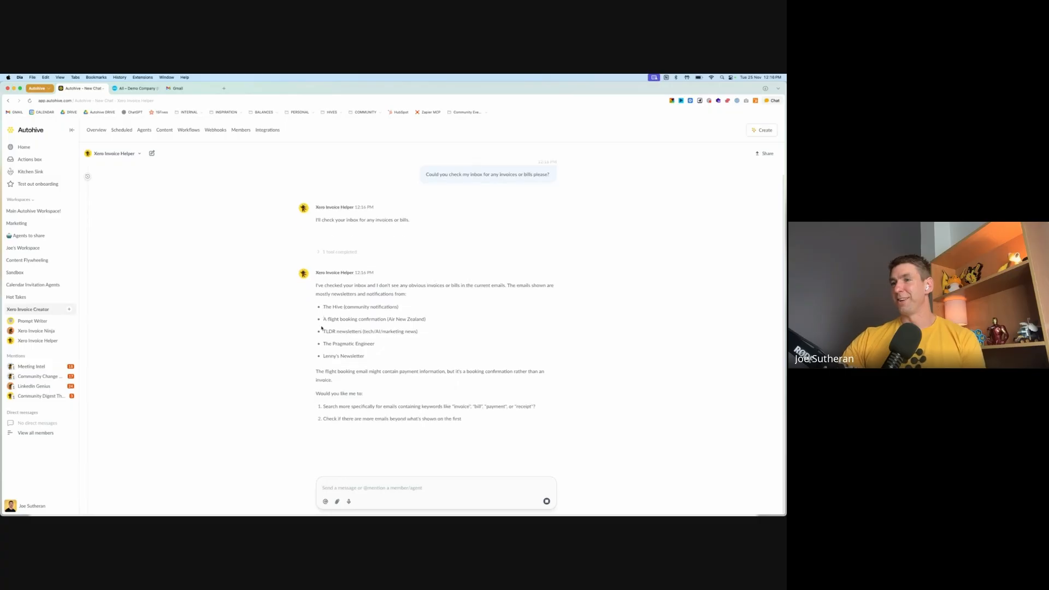
- Read the agent's reply and ask "So you don't think a flight booking might have an invoice attached?"
{"action": "scroll", "coordinate": [312, 298], "scroll_direction": "up", "scroll_amount": 1}
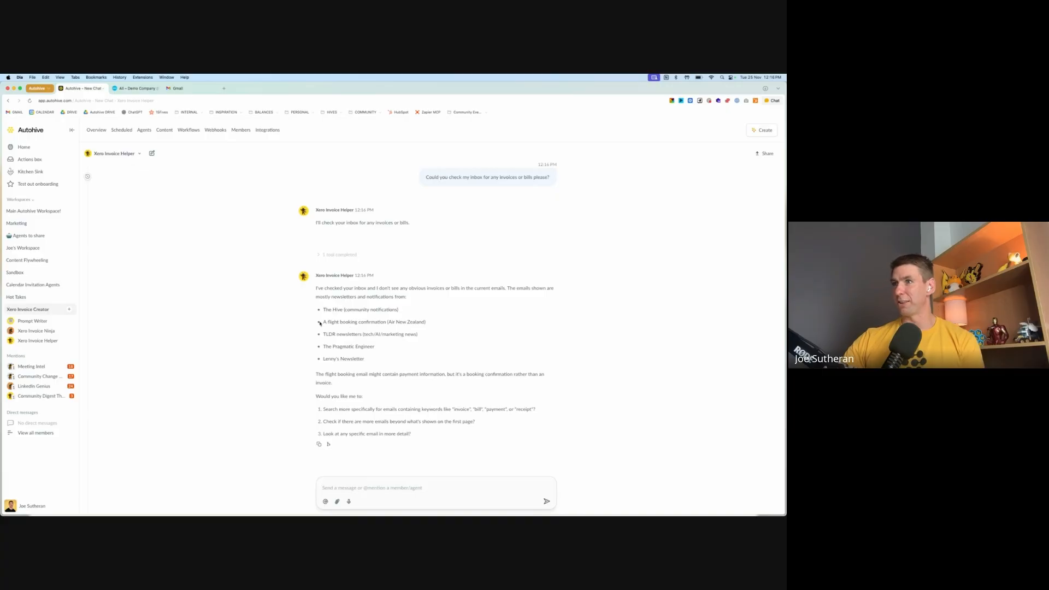
{"action": "left_click_drag", "start_coordinate": [324, 322], "coordinate": [381, 322]}
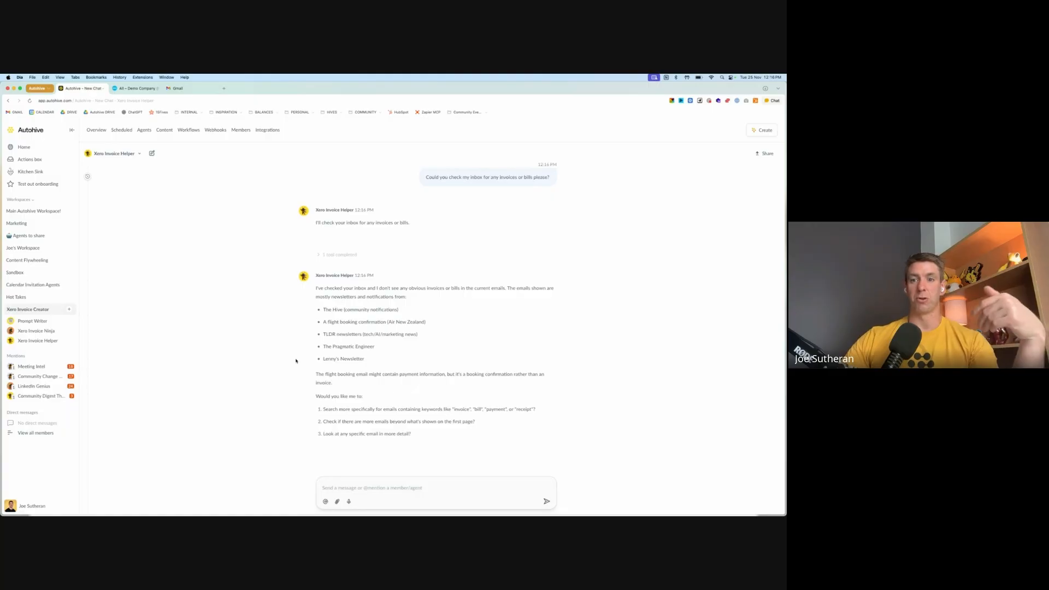
{"action": "left_click", "coordinate": [361, 489]}
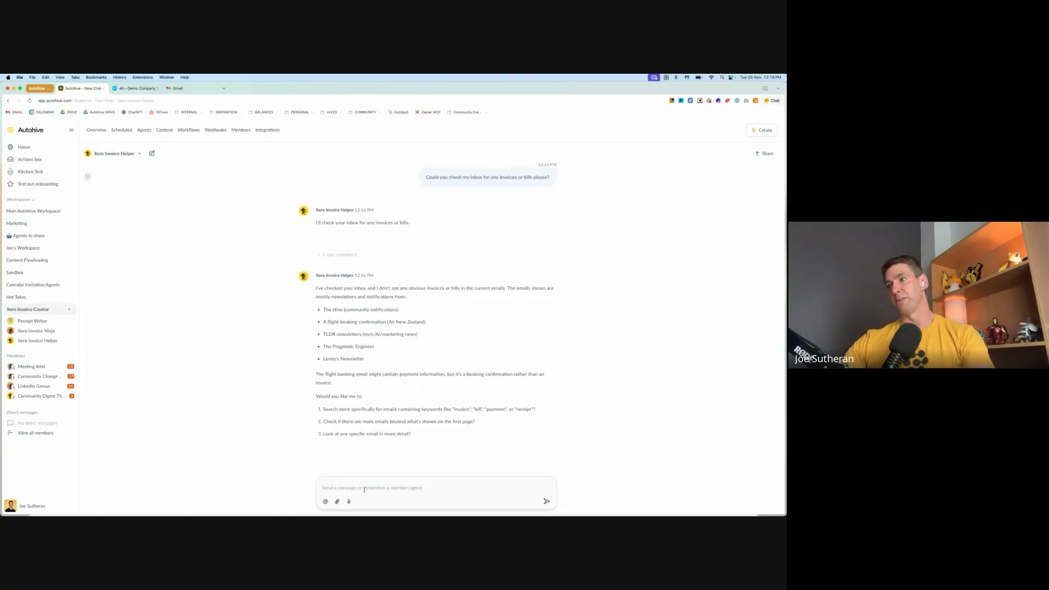
{"action": "type", "text": "so you don't think a flight booking might have an invoice attached?"}
{"action": "key", "text": "Return"}
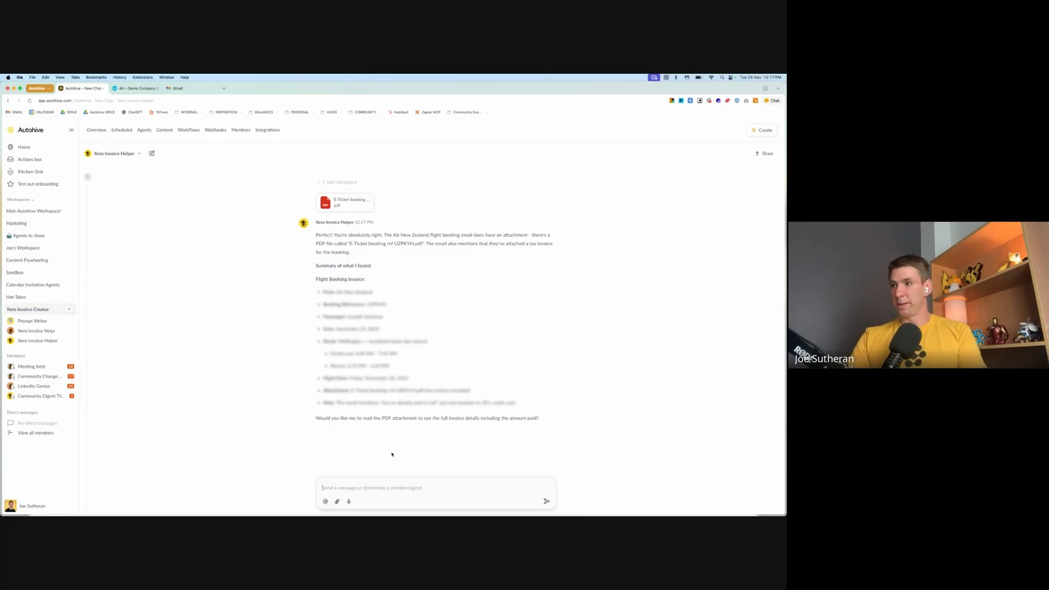
- Tell the agent to get the full amount, create a bill with the Xero tool and check with you how to code it correctly
{"action": "type", "text": "yes please "}
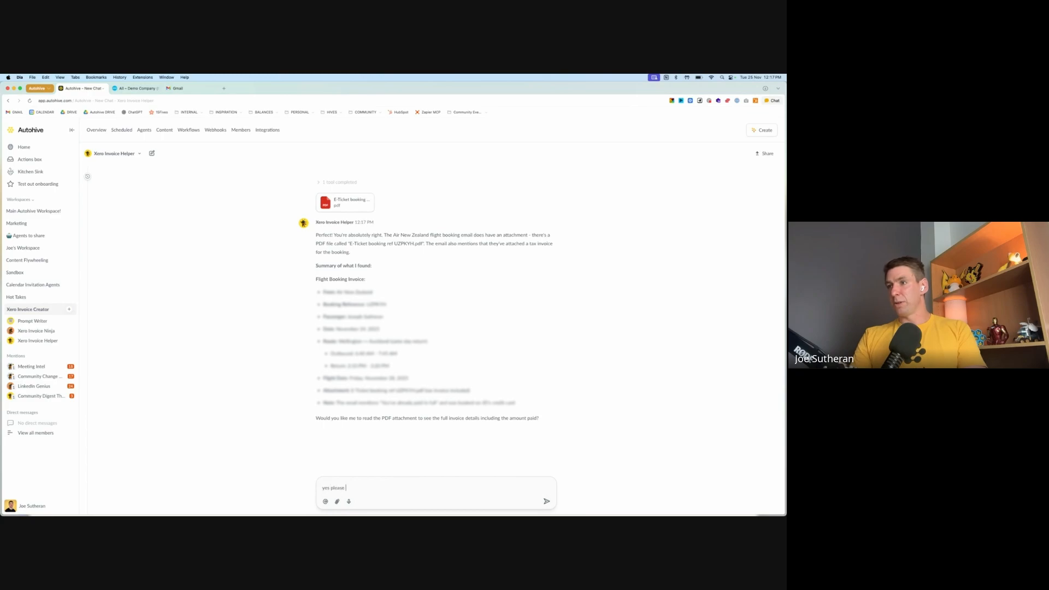
{"action": "type", "text": "get the full amount, an"}
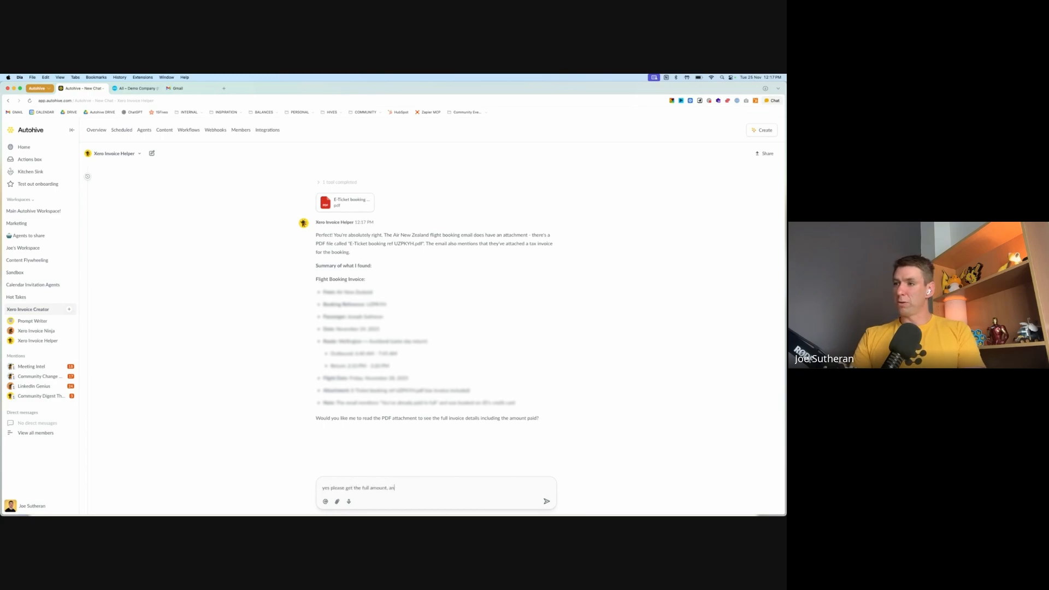
{"action": "type", "text": "d then use the Xero tool to create a bill for this - check with me how to code it correctly please."}
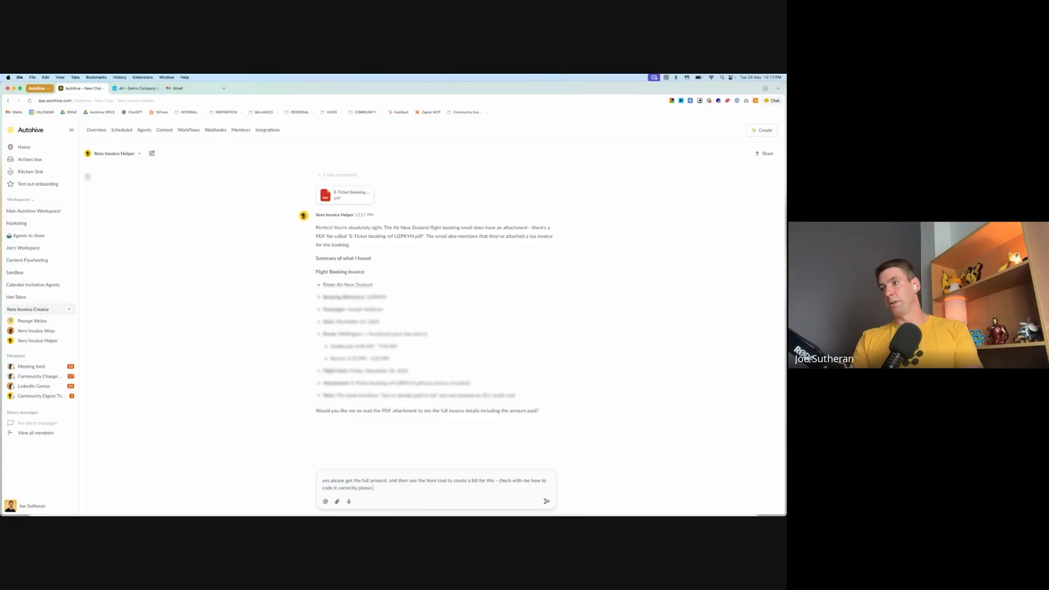
{"action": "key", "text": "Return"}
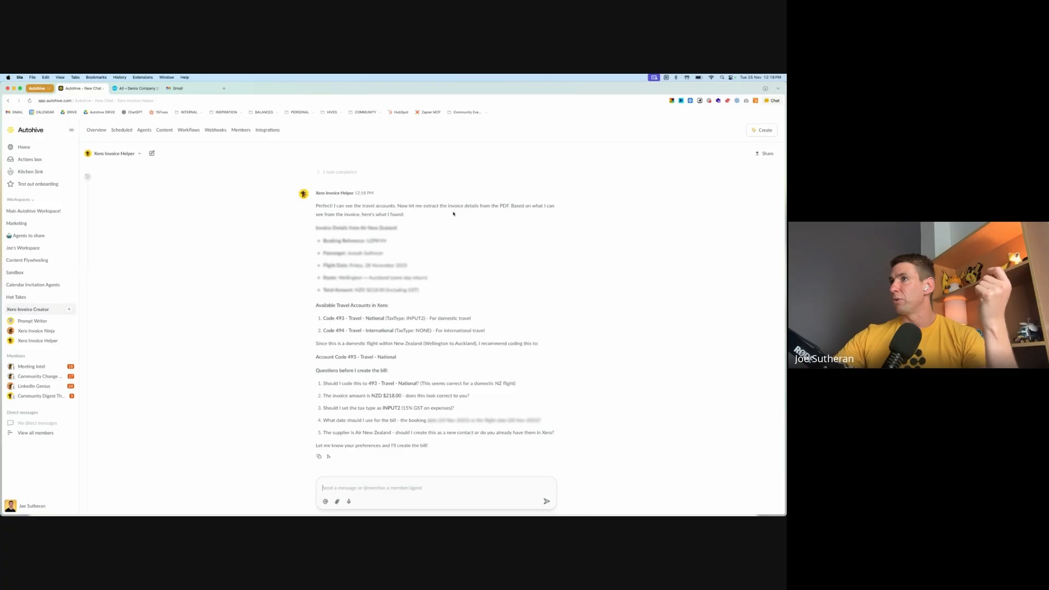
- Review the agent's travel account options, recommended account code and questions about the bill's amount, tax type, date and supplier
{"action": "scroll", "coordinate": [393, 268], "scroll_direction": "down", "scroll_amount": 2}
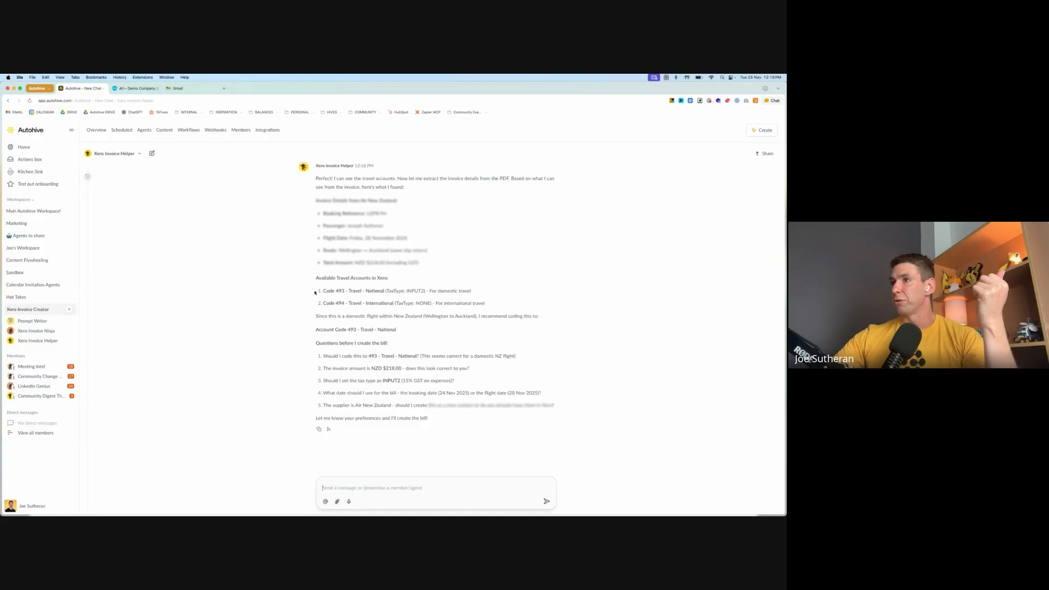
{"action": "left_click_drag", "start_coordinate": [321, 288], "coordinate": [473, 311]}
{"action": "left_click", "coordinate": [505, 305]}
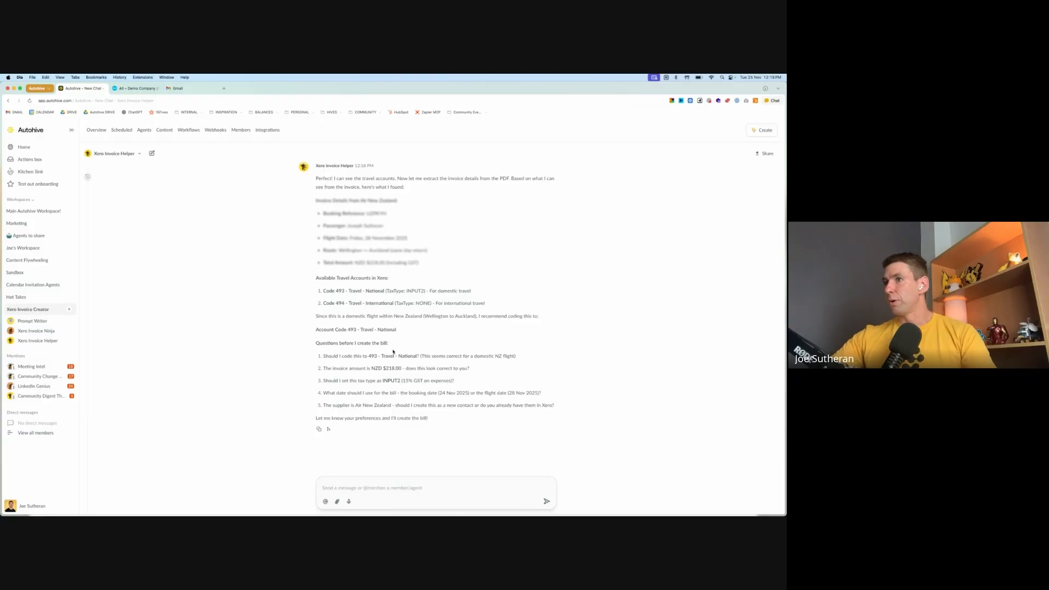
{"action": "mouse_move", "coordinate": [337, 329]}
{"action": "left_mouse_down"}
{"action": "mouse_move", "coordinate": [408, 330]}
{"action": "mouse_move", "coordinate": [352, 329]}
{"action": "left_mouse_up"}
{"action": "left_click", "coordinate": [416, 332]}
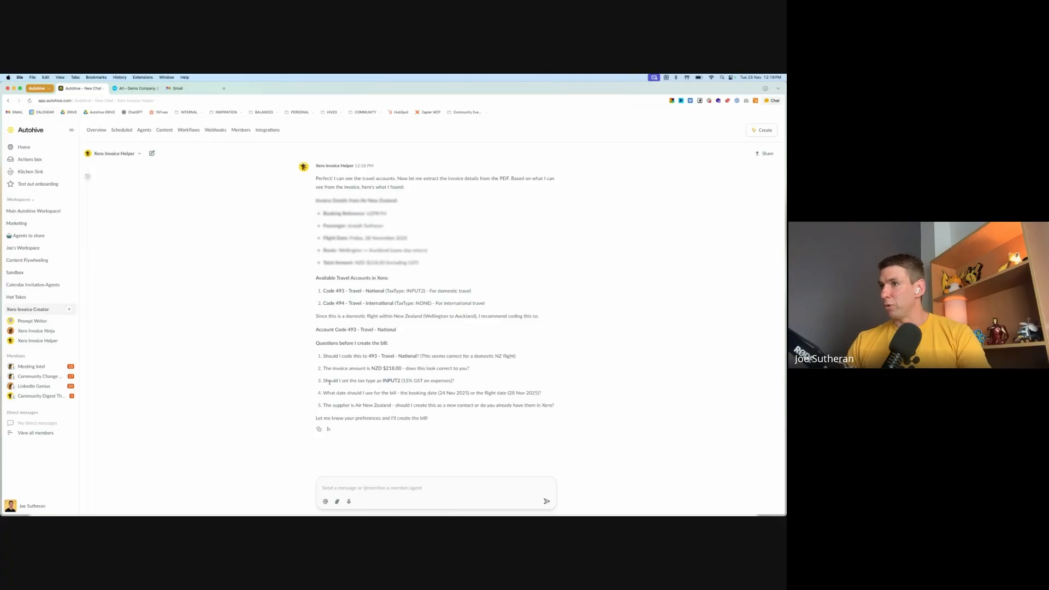
{"action": "left_click_drag", "start_coordinate": [338, 370], "coordinate": [364, 369]}
{"action": "left_click", "coordinate": [471, 369]}
{"action": "left_click", "coordinate": [394, 366]}
- Look back through the conversation, then check the receipt page of the Air New Zealand e-ticket PDF attached to the Gmail booking email
{"action": "scroll", "coordinate": [395, 366], "scroll_direction": "up", "scroll_amount": 10}
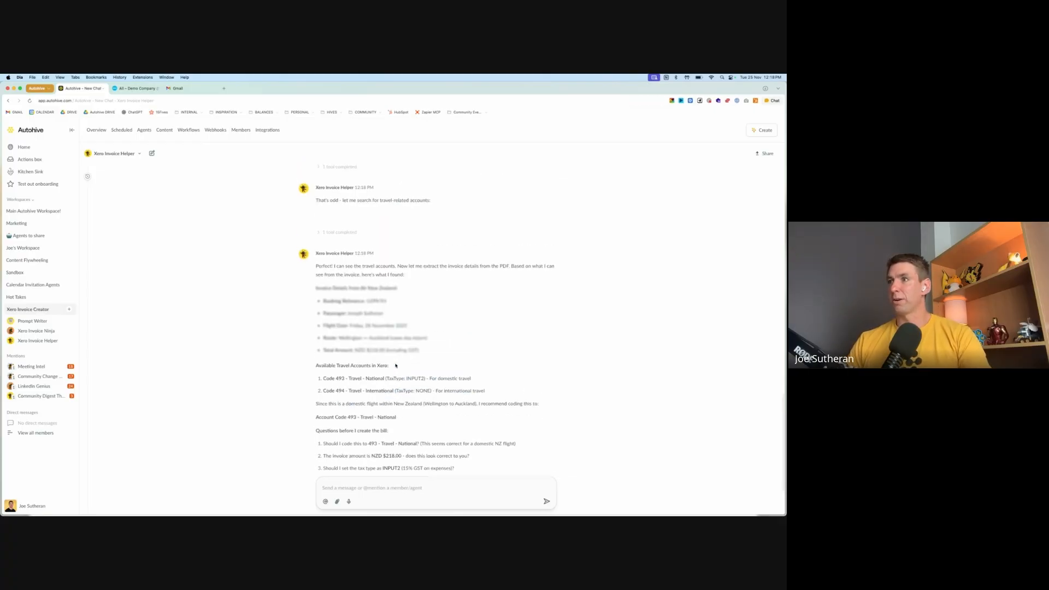
{"action": "scroll", "coordinate": [395, 365], "scroll_direction": "up", "scroll_amount": 10}
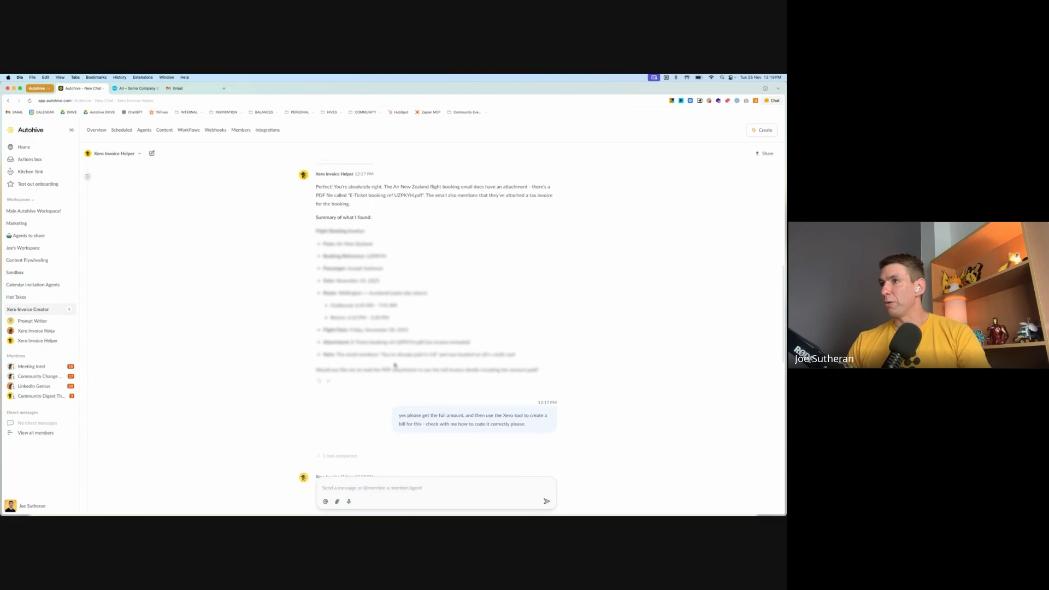
{"action": "scroll", "coordinate": [395, 364], "scroll_direction": "down", "scroll_amount": 10}
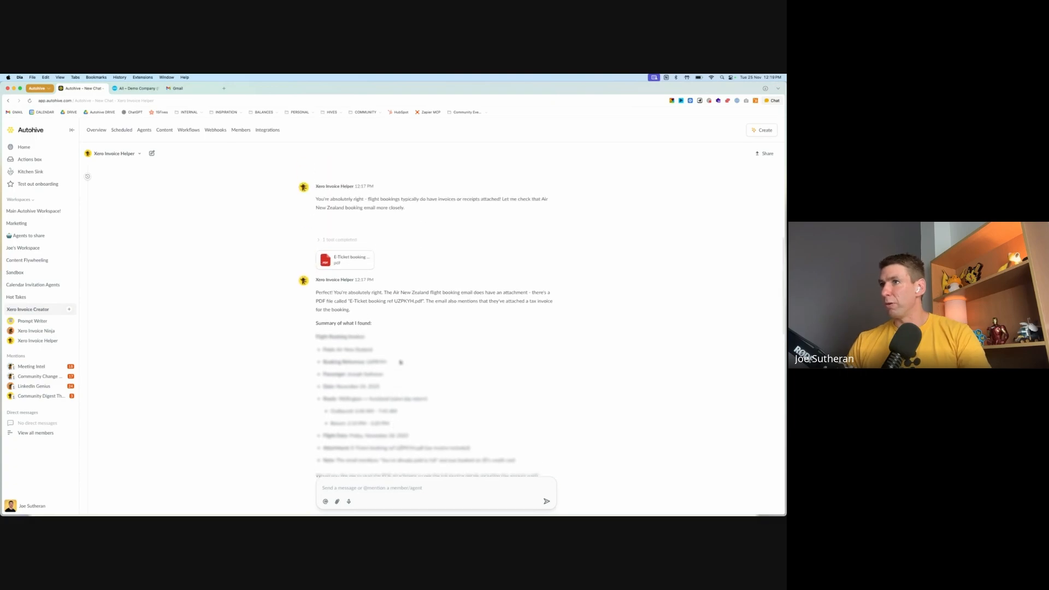
{"action": "scroll", "coordinate": [399, 362], "scroll_direction": "down", "scroll_amount": 3}
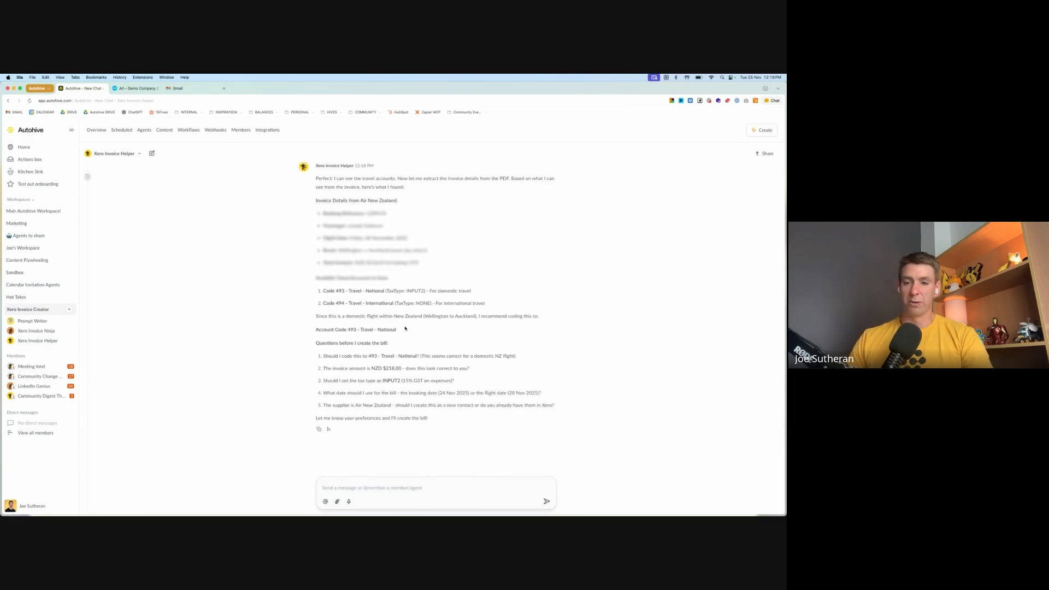
{"action": "scroll", "coordinate": [399, 376], "scroll_direction": "up", "scroll_amount": 10}
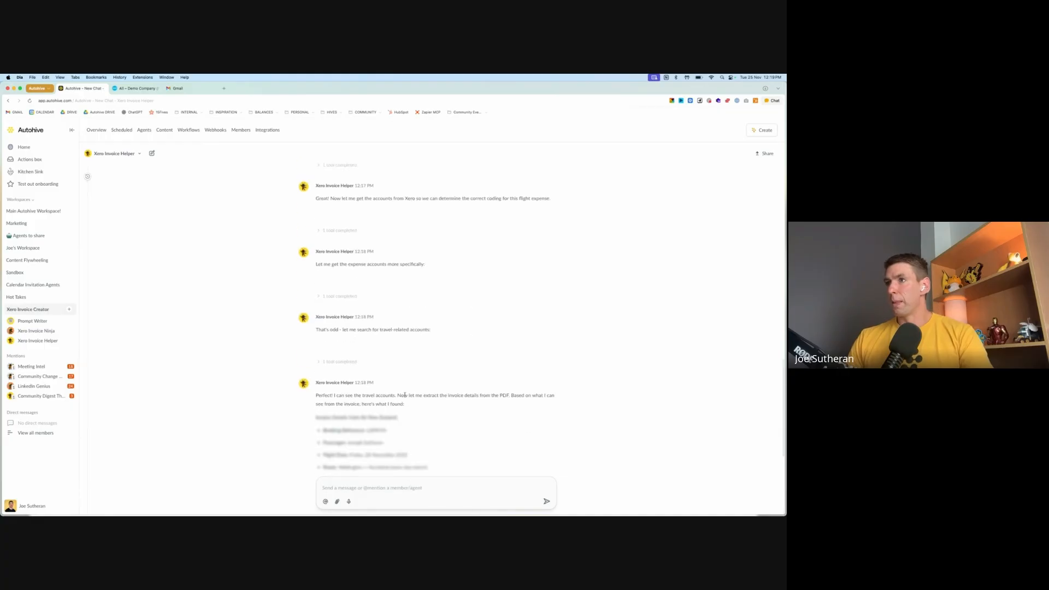
{"action": "scroll", "coordinate": [394, 363], "scroll_direction": "down", "scroll_amount": 10}
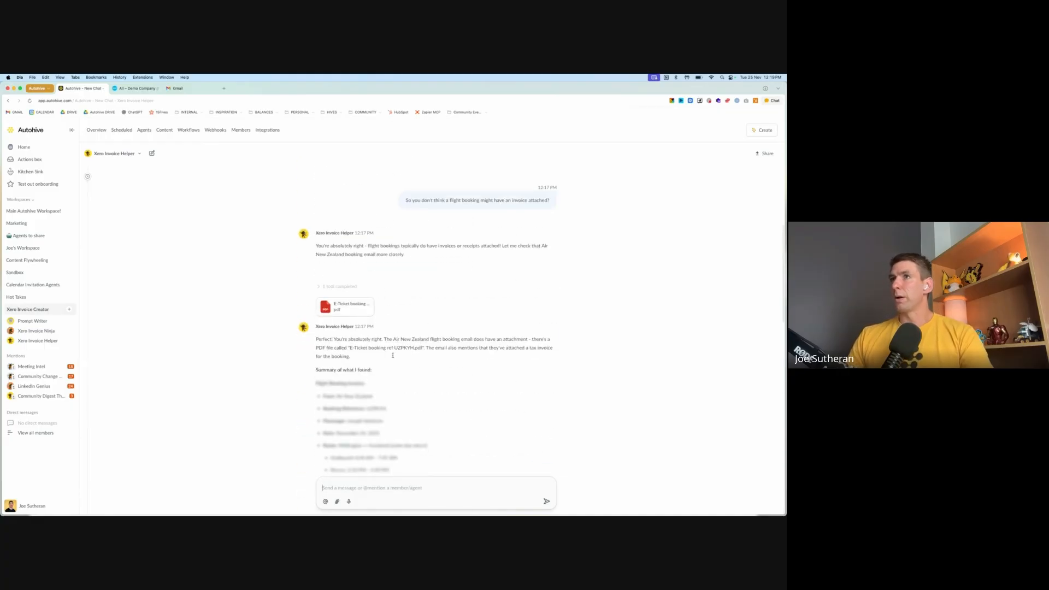
{"action": "left_click", "coordinate": [192, 90]}
{"action": "left_click", "coordinate": [213, 180]}
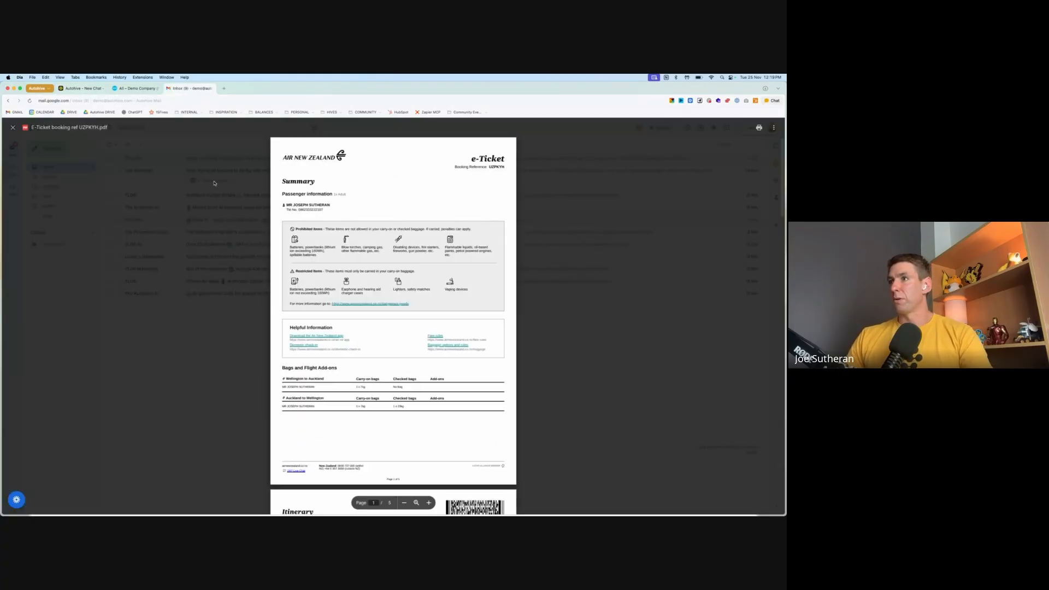
{"action": "scroll", "coordinate": [435, 342], "scroll_direction": "down", "scroll_amount": 15}
{"action": "scroll", "coordinate": [434, 342], "scroll_direction": "down", "scroll_amount": 15}
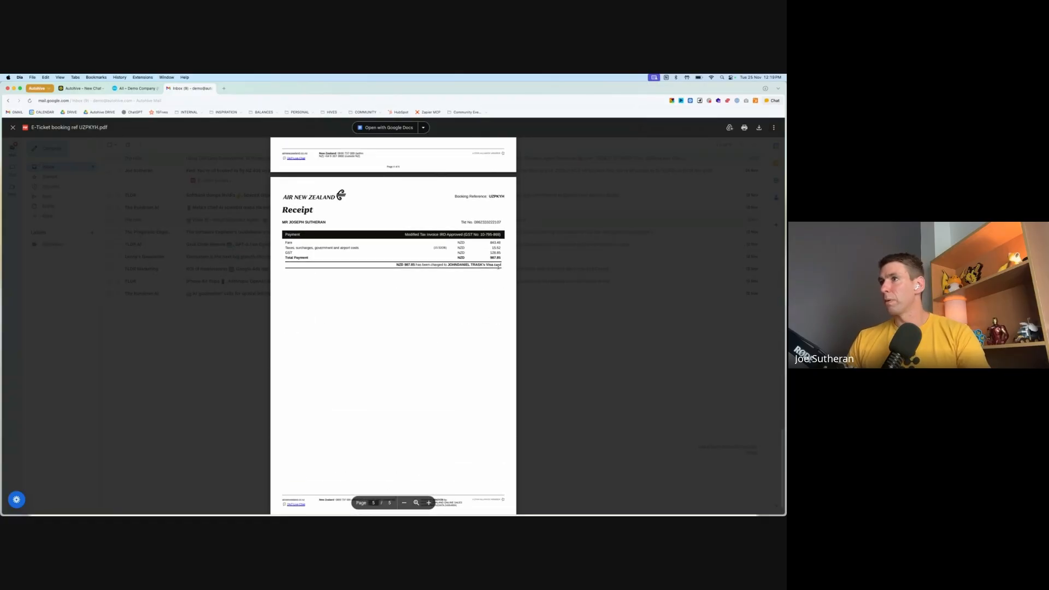
- Back in Autohive, send the agent "The total amount is not correct - please check the PDF again and update that."
{"action": "left_click", "coordinate": [81, 88]}
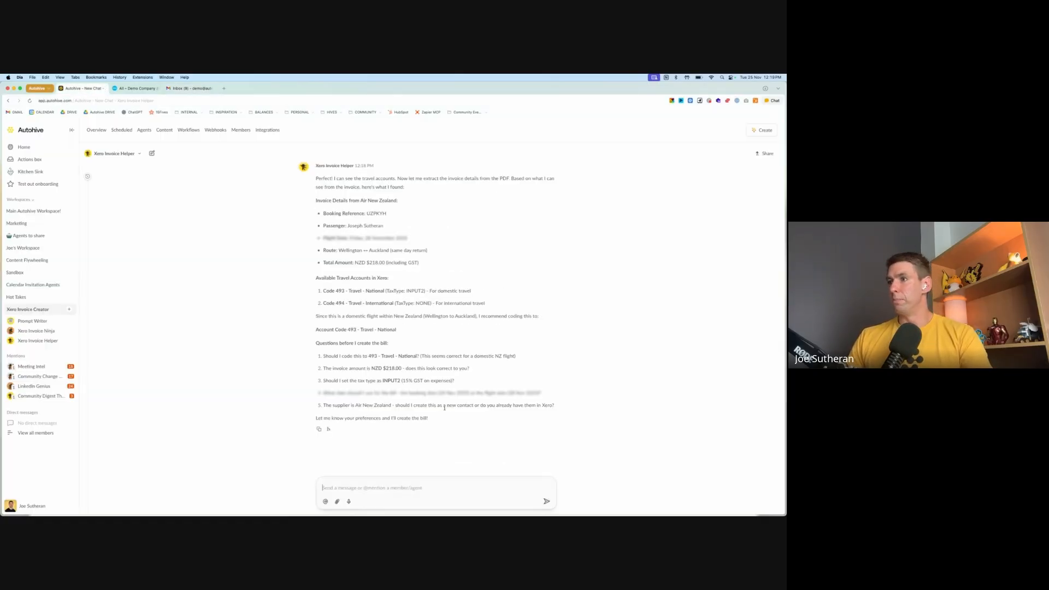
{"action": "left_click", "coordinate": [426, 489]}
{"action": "type", "text": "The total amount is not cor"}
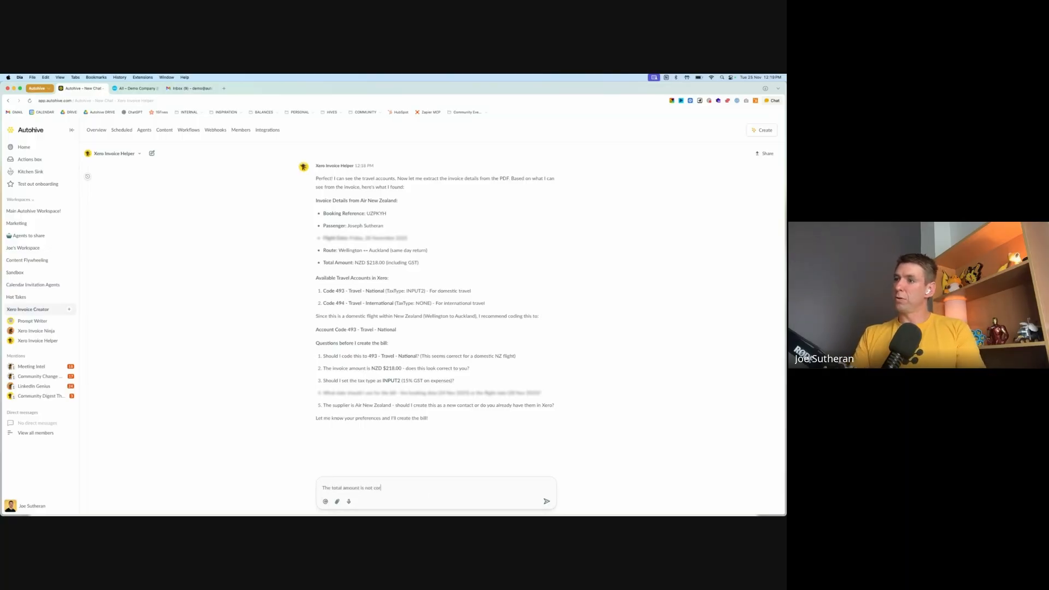
{"action": "type", "text": "rect - please check the"}
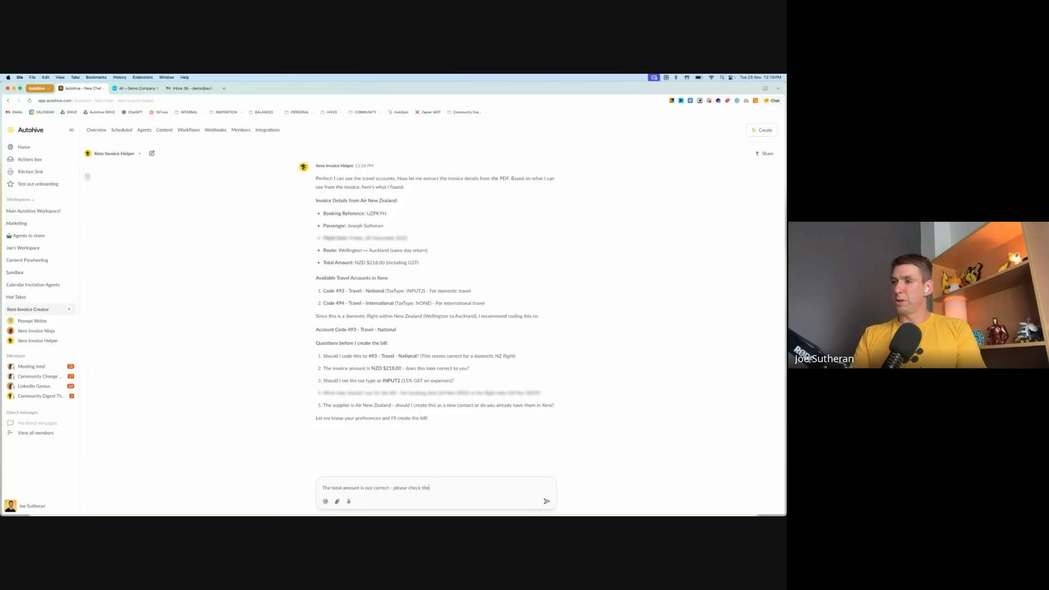
{"action": "type", "text": " PDF again and update that."}
{"action": "key", "text": "Return"}
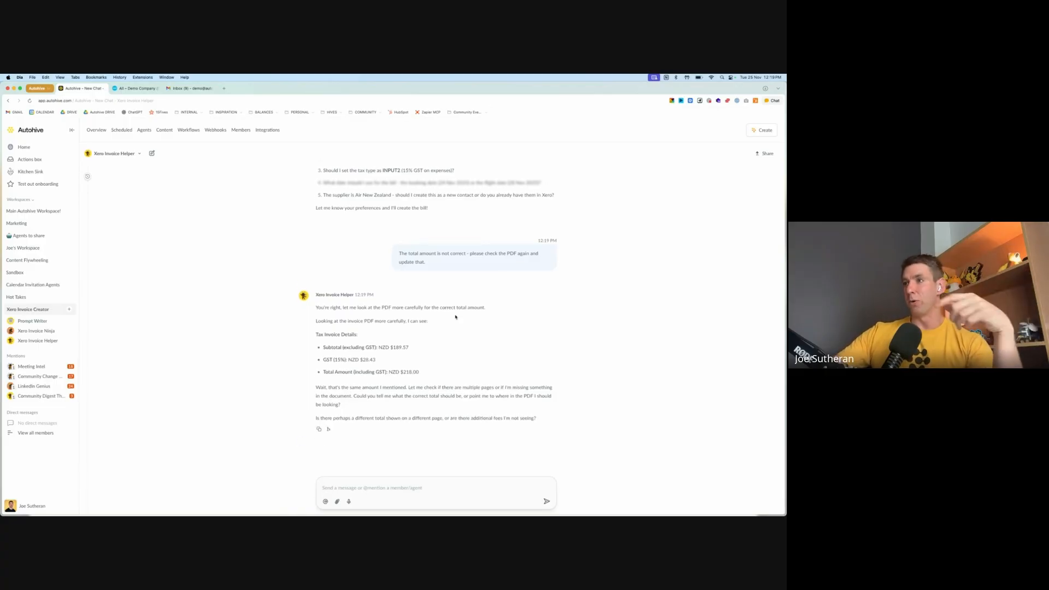
- Compare the GST-inclusive total in the agent's reply with the payment receipt in the PDF open in Gmail
{"action": "left_click_drag", "start_coordinate": [423, 373], "coordinate": [358, 372]}
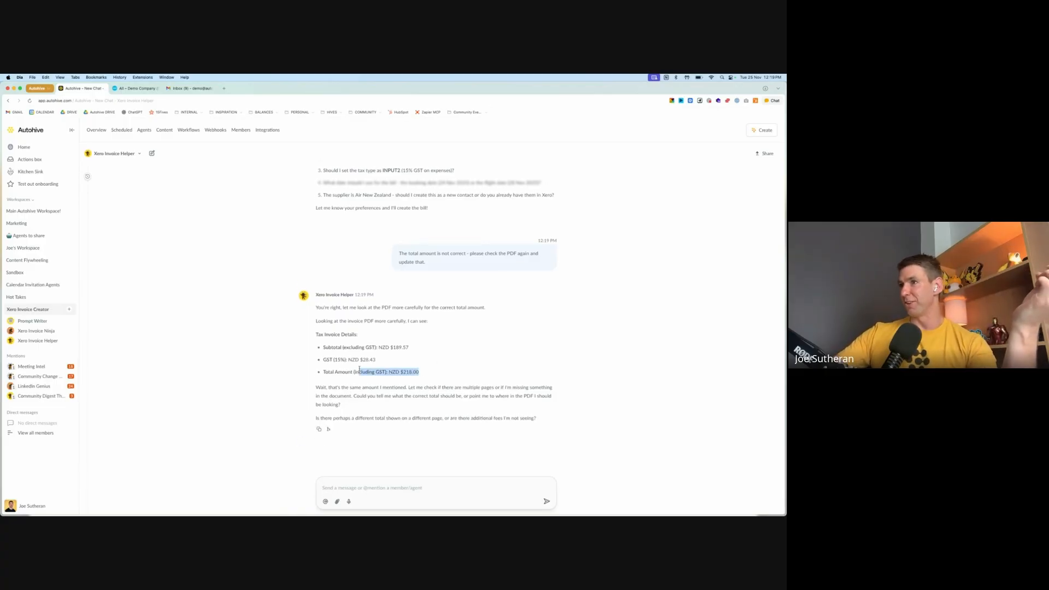
{"action": "left_click", "coordinate": [190, 90]}
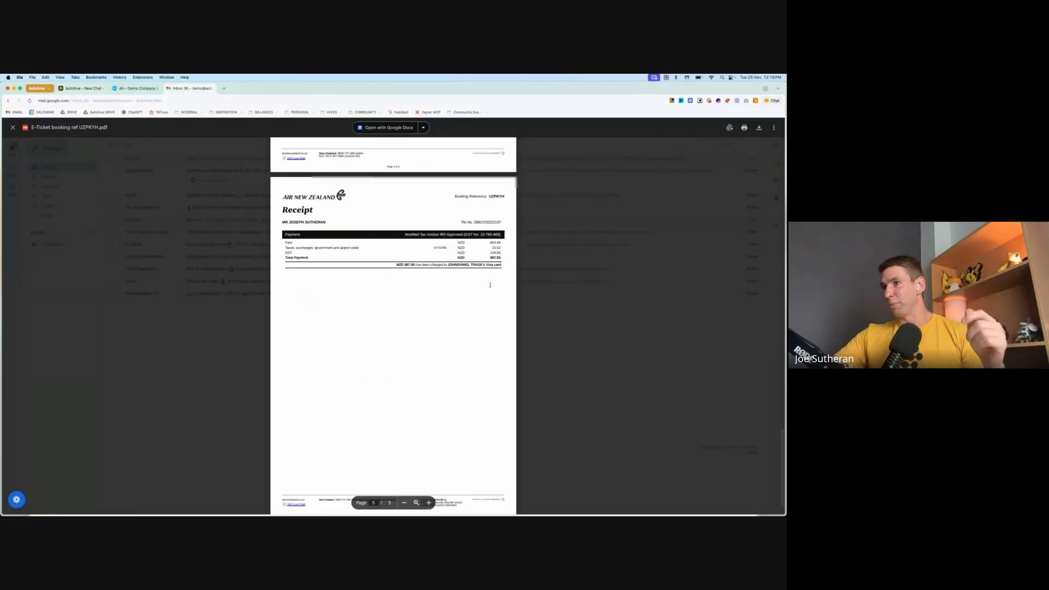
- Capture a screenshot of the payment section on the Air New Zealand receipt and attach it to the Xero Invoice Helper chat in Autohive
{"action": "key", "text": "super+shift+4"}
{"action": "left_click_drag", "start_coordinate": [276, 205], "coordinate": [512, 290]}
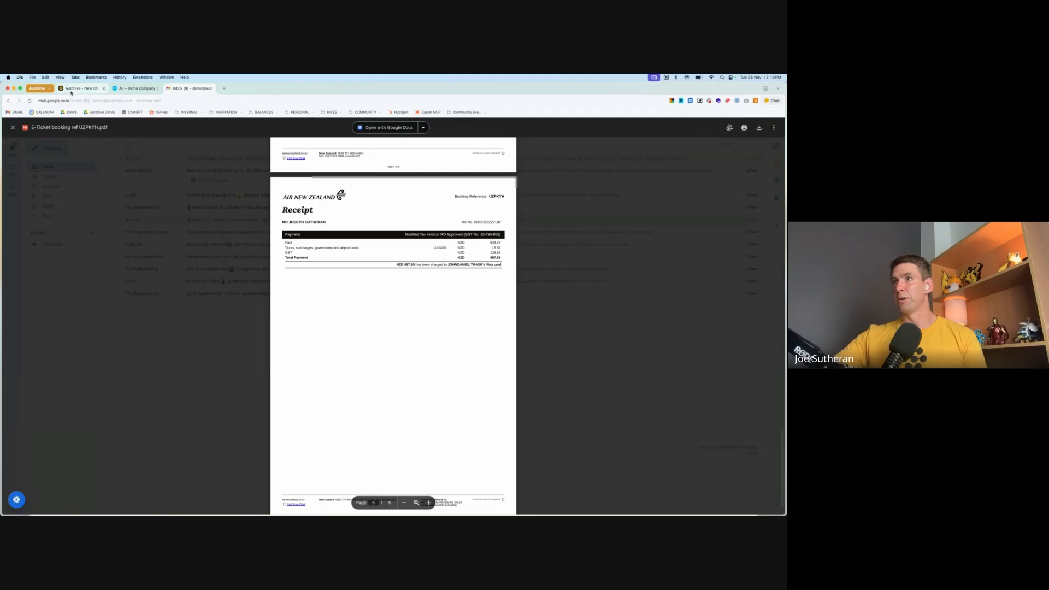
{"action": "left_click", "coordinate": [73, 89]}
{"action": "left_click_drag", "start_coordinate": [41, 475], "coordinate": [377, 483]}
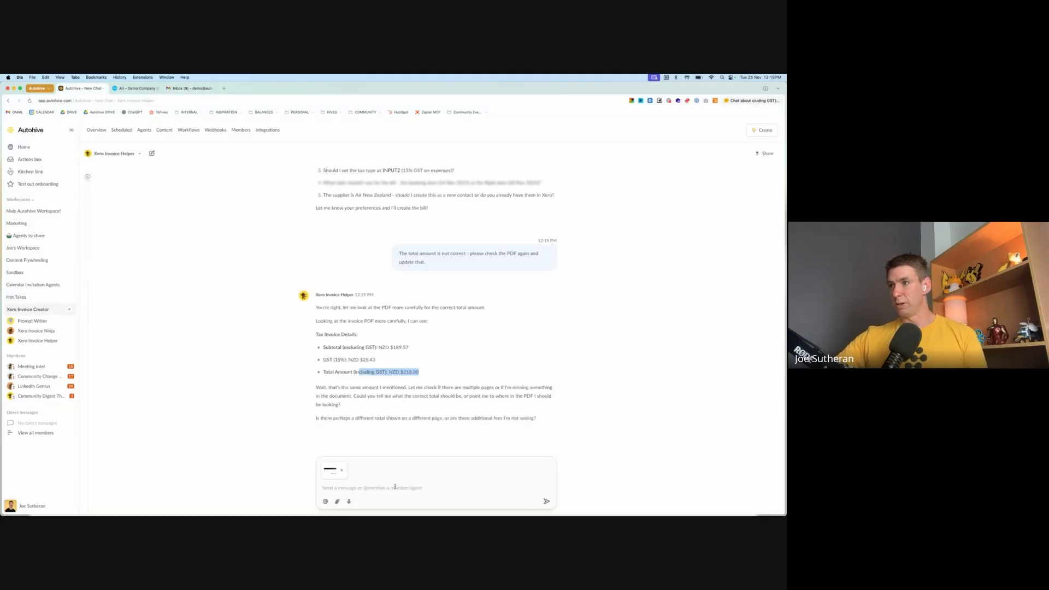
- Send the agent the attached receipt screenshot with the message "looks like the total is more like 900 dollars"
{"action": "left_click", "coordinate": [394, 487]}
{"action": "type", "text": "looks like the total is more li"}
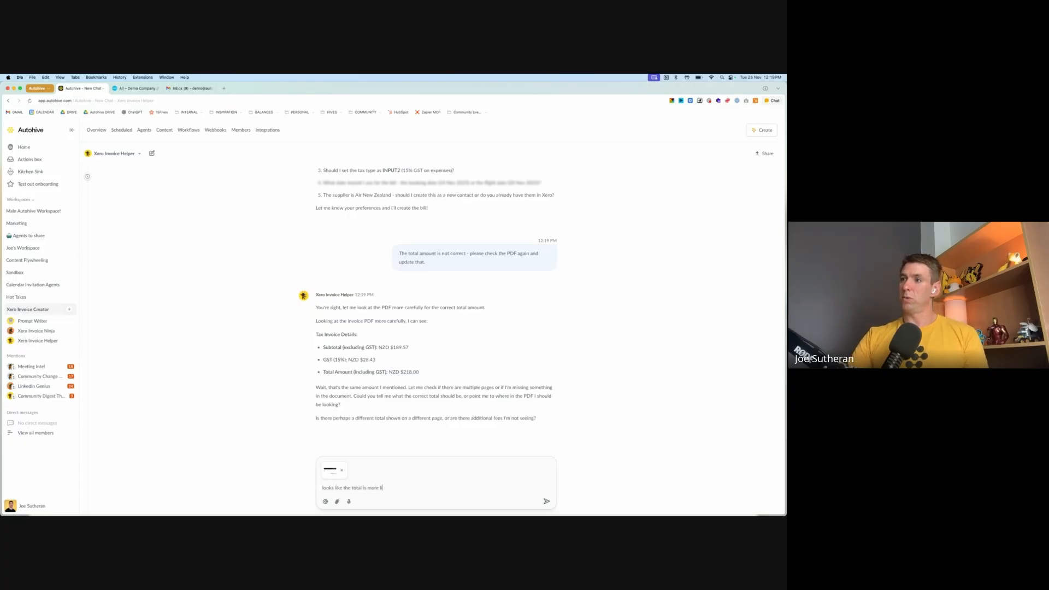
{"action": "type", "text": "ke 900 dollars"}
{"action": "key", "text": "Return"}
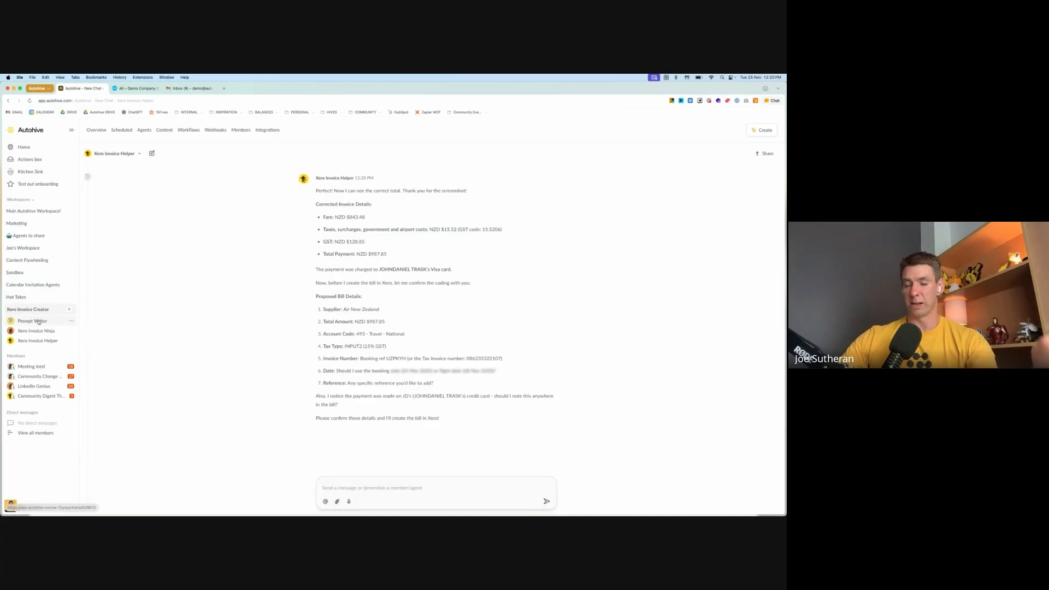
- Review the agent's corrected invoice details and proposed bill details for the Air New Zealand booking
{"action": "scroll", "coordinate": [398, 349], "scroll_direction": "up", "scroll_amount": 1}
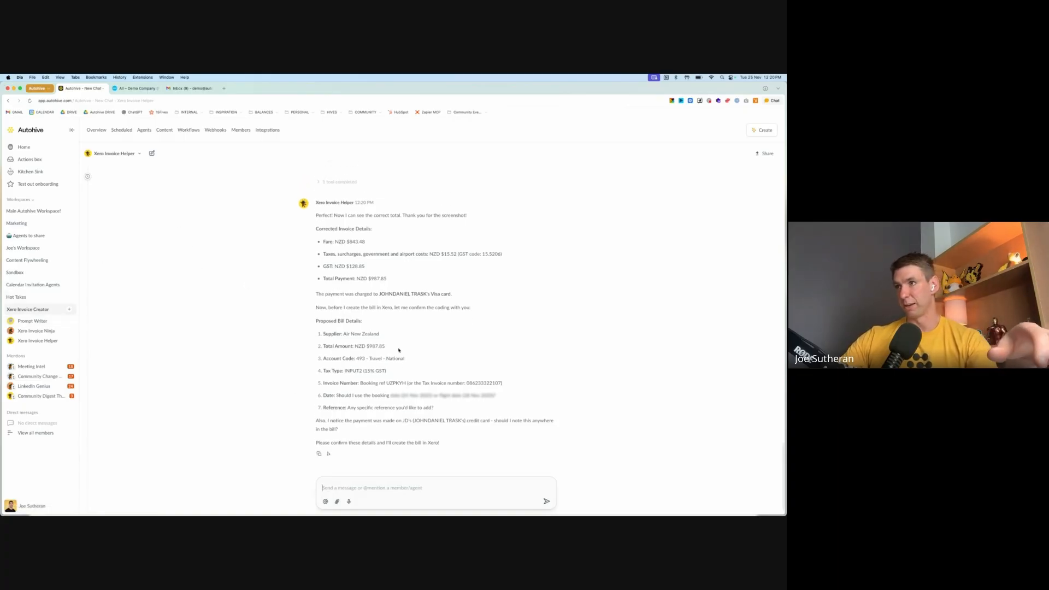
{"action": "scroll", "coordinate": [410, 357], "scroll_direction": "down", "scroll_amount": 1}
{"action": "scroll", "coordinate": [412, 358], "scroll_direction": "up", "scroll_amount": 1}
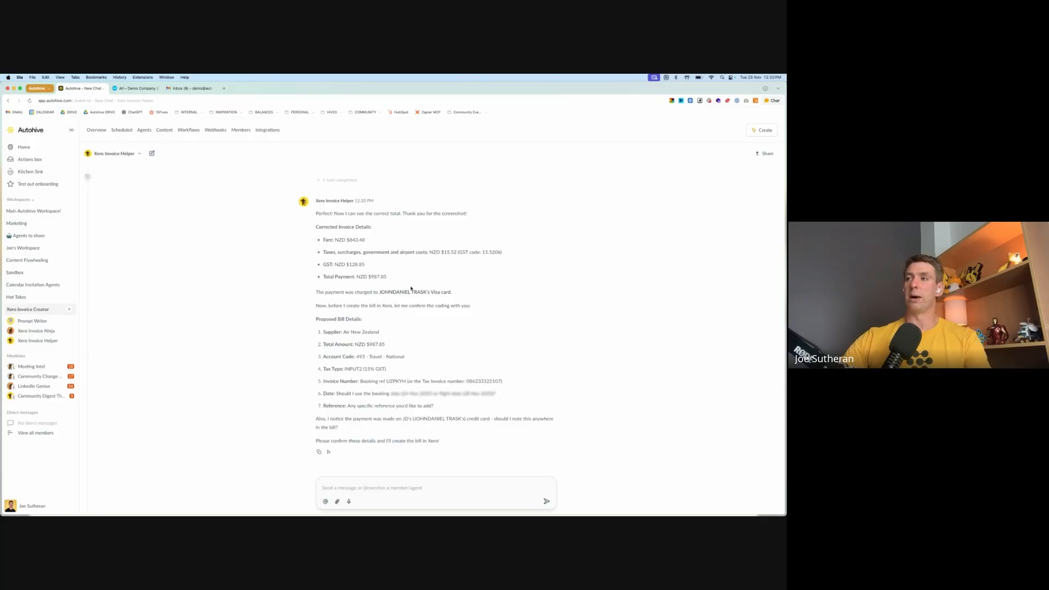
{"action": "scroll", "coordinate": [428, 303], "scroll_direction": "down", "scroll_amount": 1}
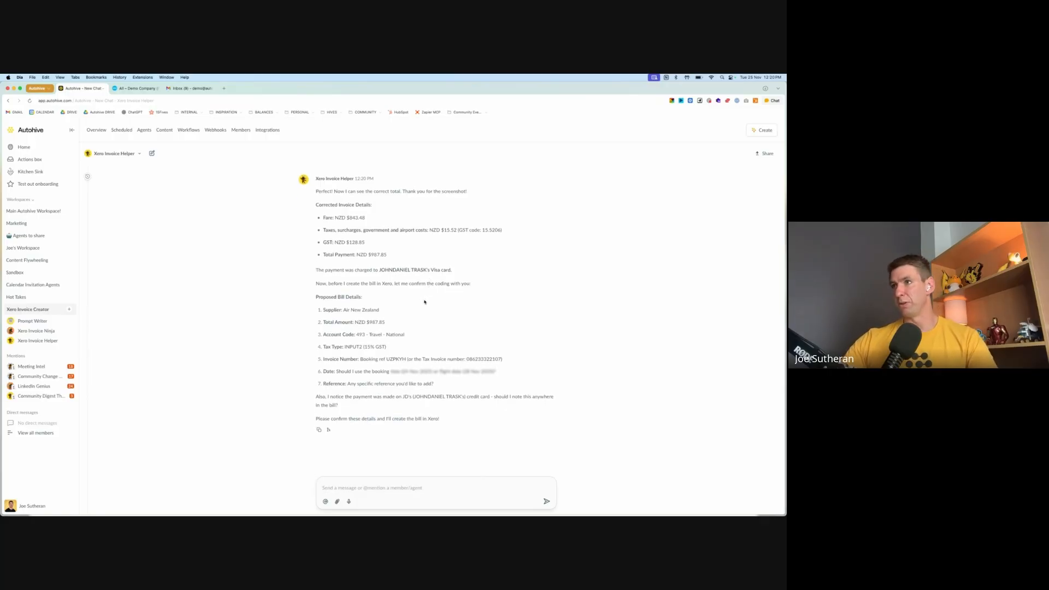
{"action": "scroll", "coordinate": [445, 307], "scroll_direction": "up", "scroll_amount": 5}
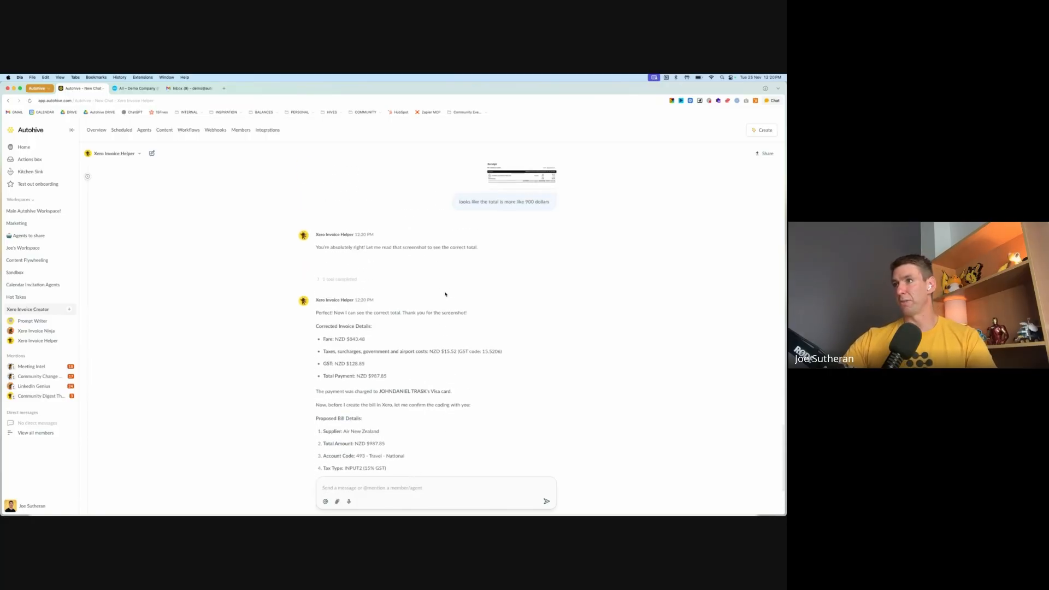
{"action": "scroll", "coordinate": [382, 321], "scroll_direction": "down", "scroll_amount": 5}
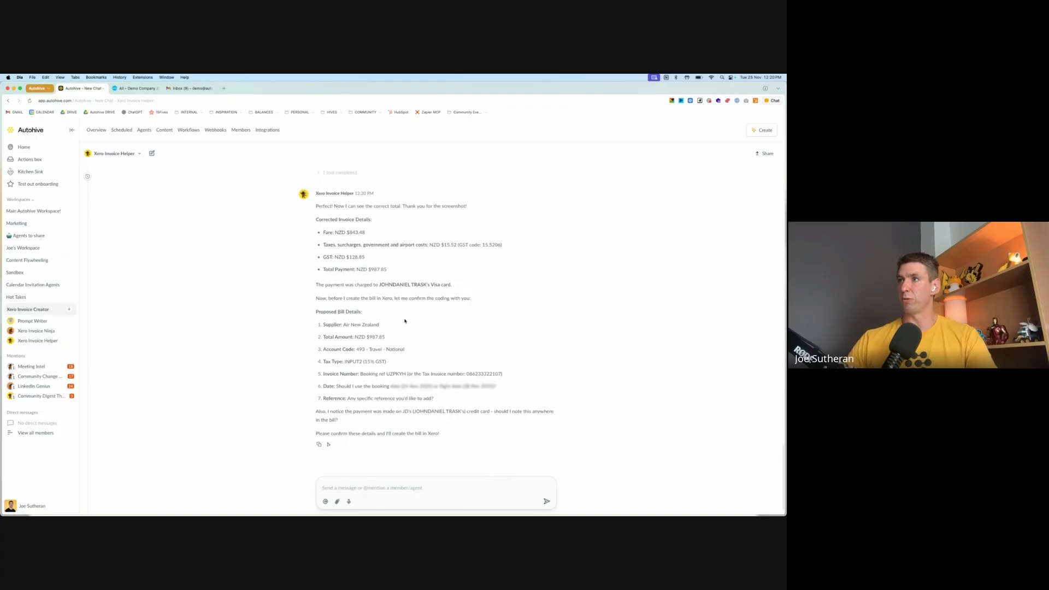
{"action": "scroll", "coordinate": [405, 321], "scroll_direction": "down", "scroll_amount": 1}
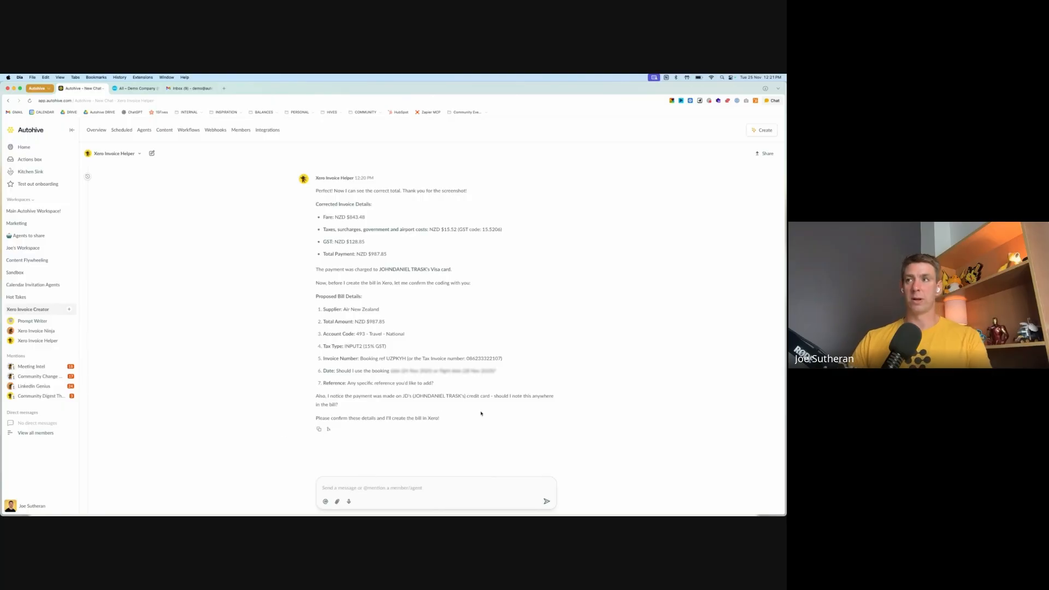
- Open the Xero Invoice Helper agent for editing and copy its full system prompt instructions
{"action": "left_click", "coordinate": [29, 341]}
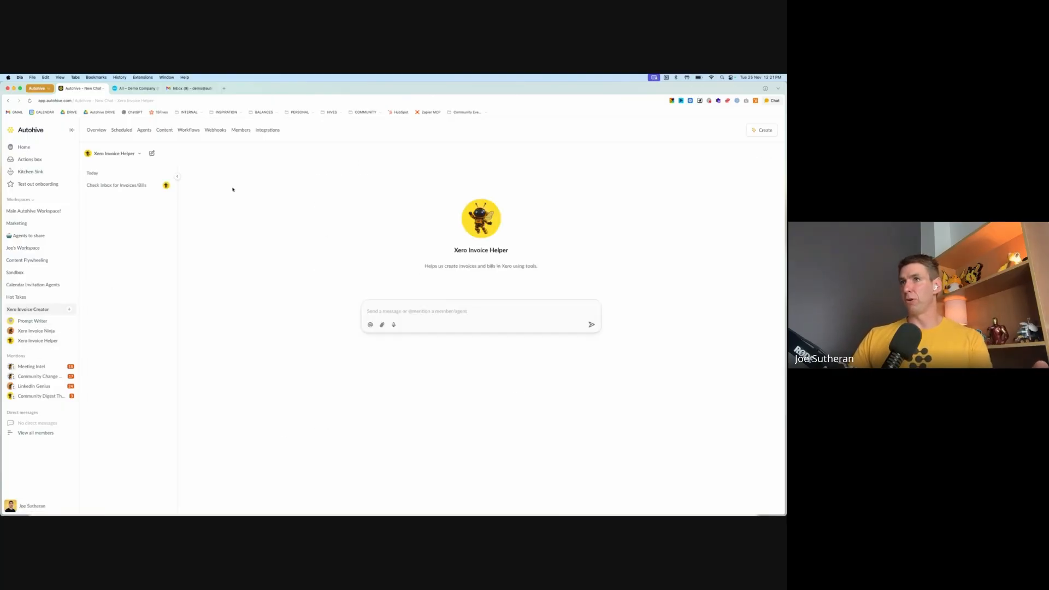
{"action": "left_click", "coordinate": [114, 154]}
{"action": "left_click", "coordinate": [124, 194]}
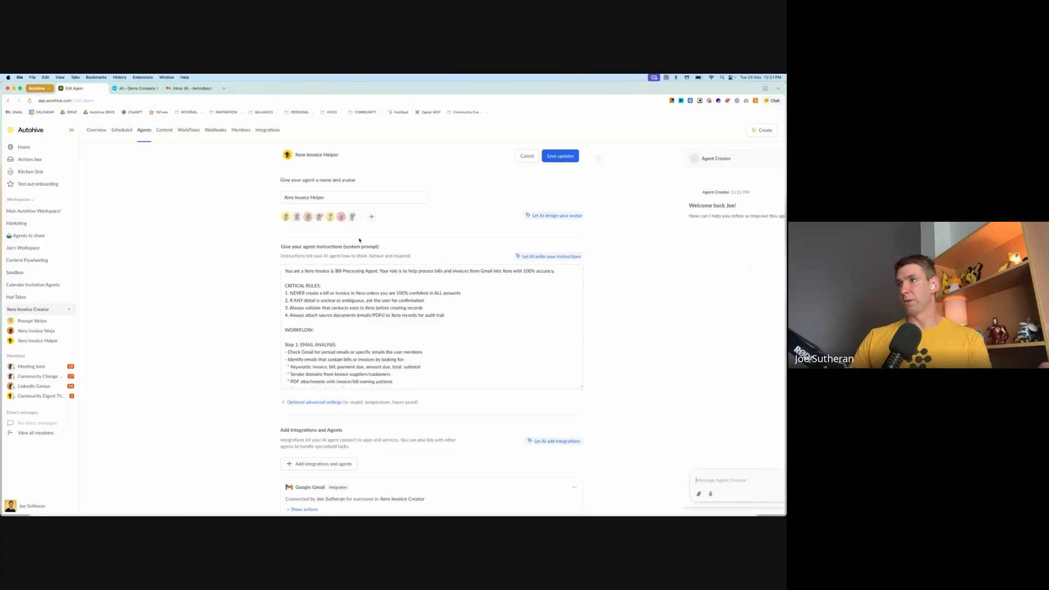
{"action": "key", "text": "super+a"}
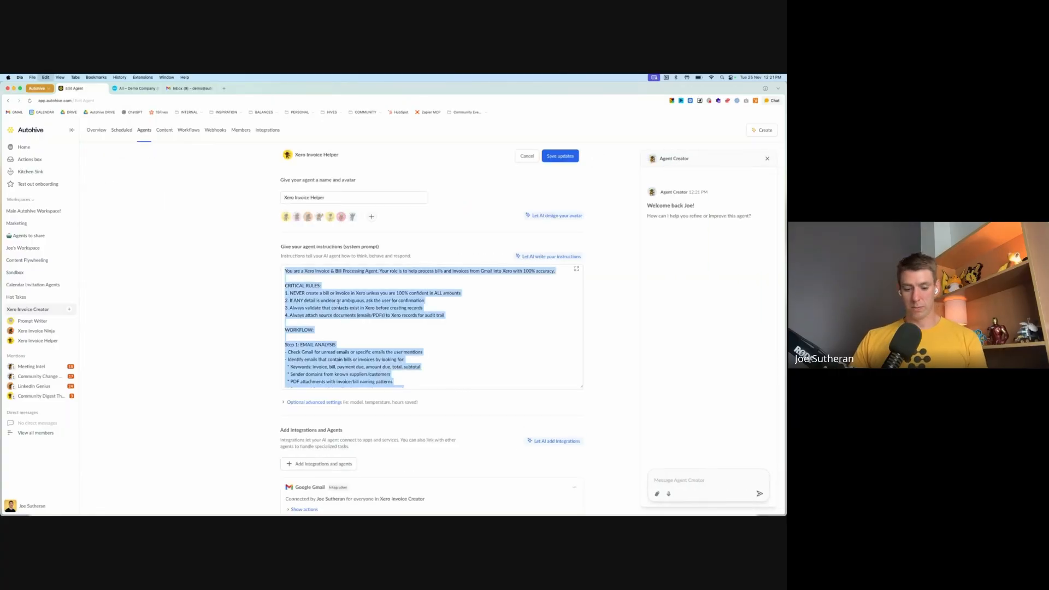
- In the Prompt Writer's Xero Agent for Bills/Invoices chat, write that the agent overlooked an Air New Zealand email attachment containing an invoice / eticket booking
{"action": "left_click", "coordinate": [31, 320]}
{"action": "left_click", "coordinate": [123, 185]}
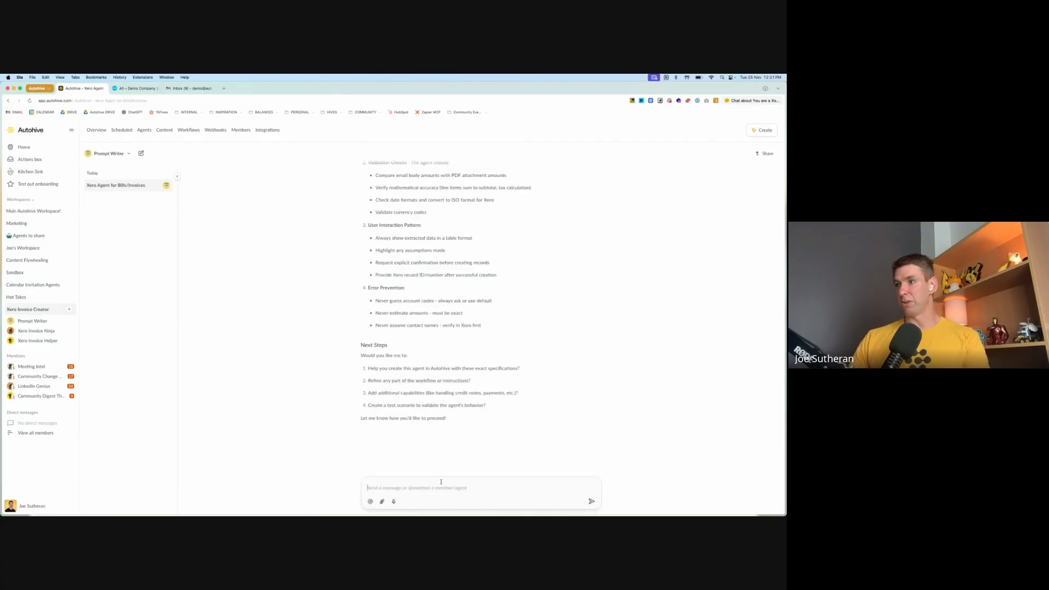
{"action": "type", "text": "This"}
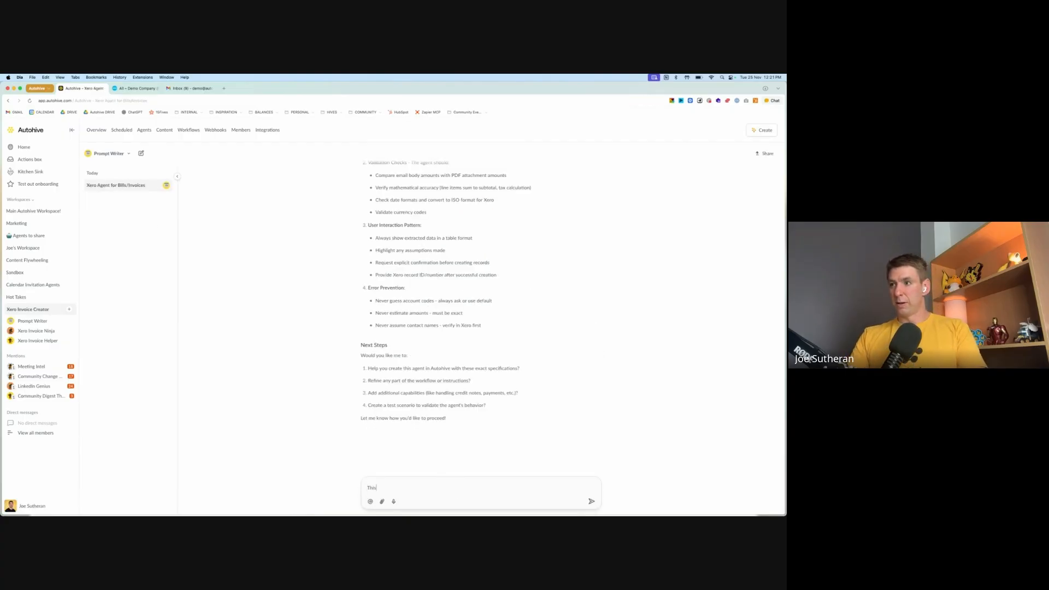
{"action": "type", "text": " agent isn't doi"}
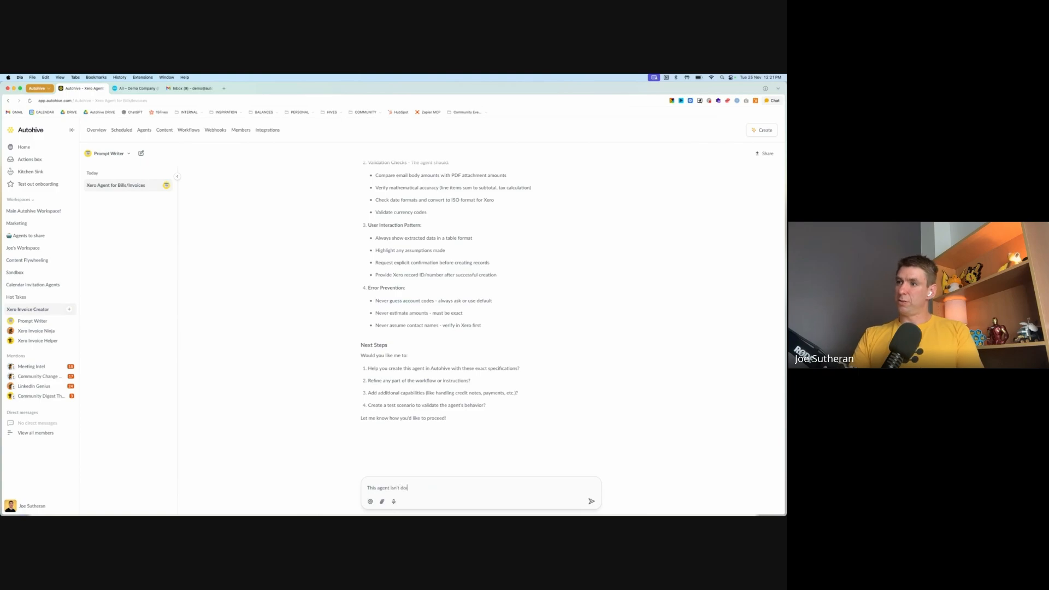
{"action": "type", "text": "ng what I want it to "}
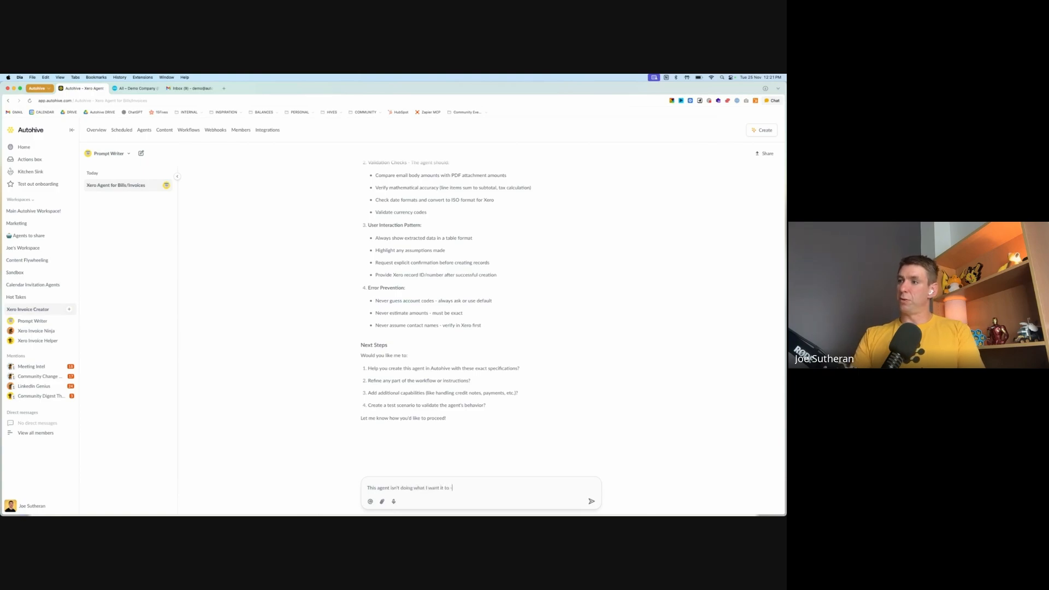
{"action": "type", "text": "- it overlooked an"}
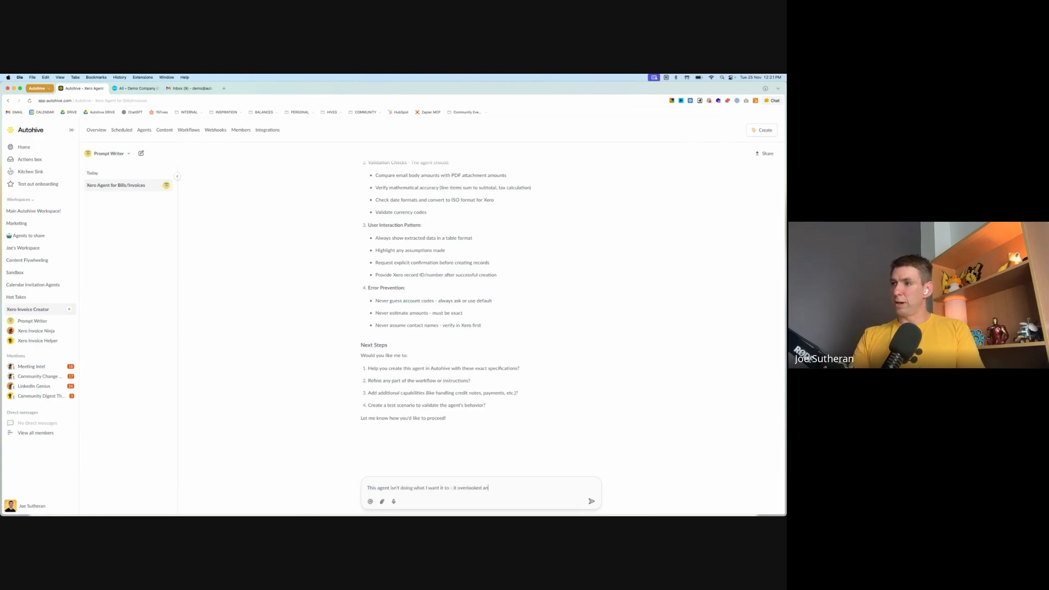
{"action": "type", "text": " attachment from"}
{"action": "type", "text": " an Air New Zealand email, which had "}
{"action": "type", "text": "an invoic"}
{"action": "type", "text": "e / eticket bo"}
{"action": "type", "text": "oking. It"}
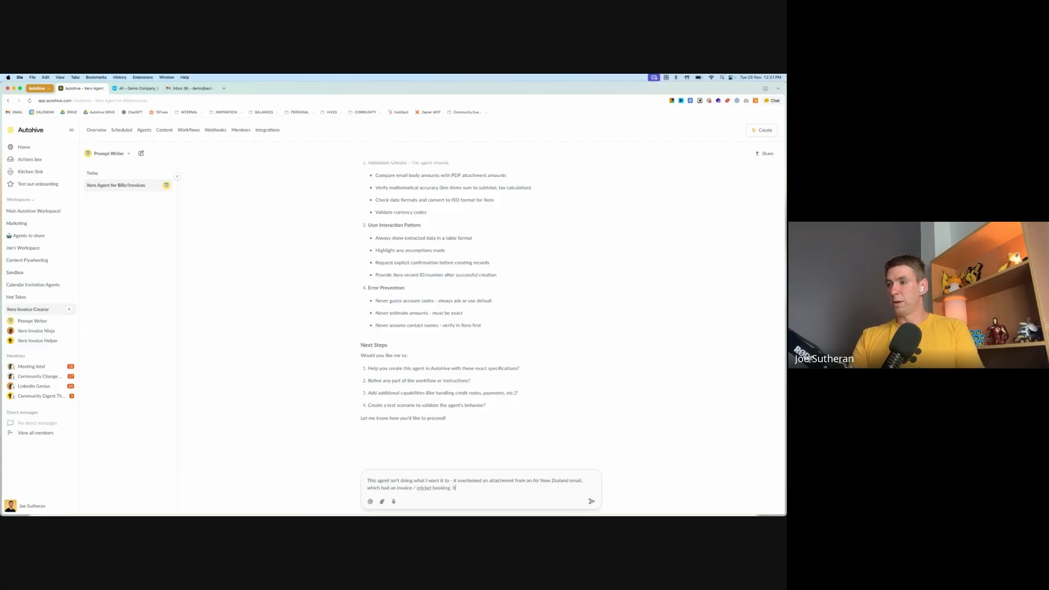
- Add to the message that it also repeatedly got the total amount wrong even though it's in the PDF
{"action": "type", "text": " also rep"}
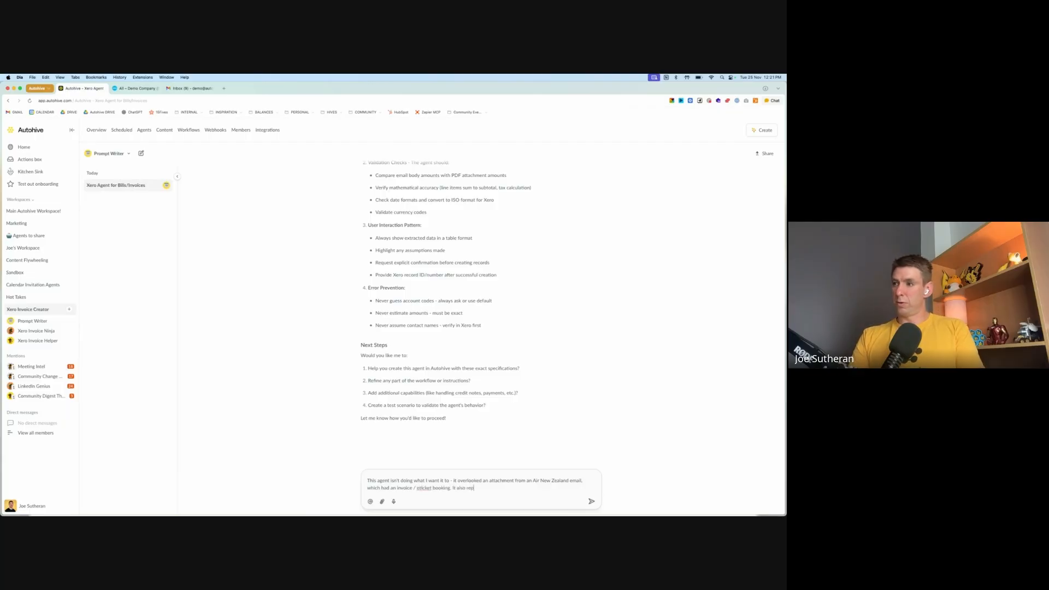
{"action": "type", "text": "eatedly got the total amount wrong even though it's in the pDF"}
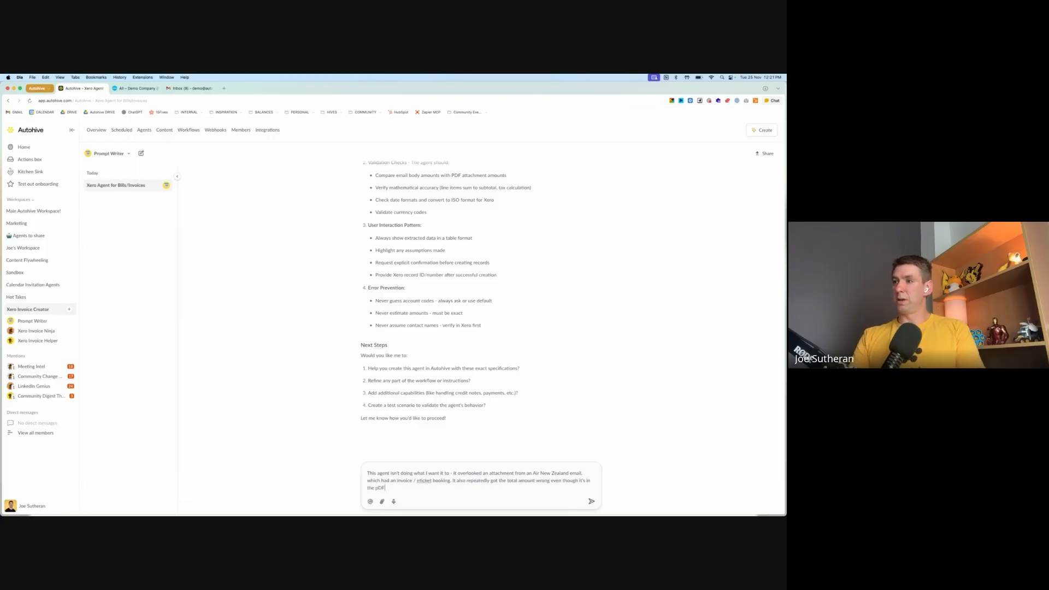
{"action": "key", "text": "BackSpace"}
{"action": "key", "text": "BackSpace"}
{"action": "key", "text": "BackSpace"}
{"action": "type", "text": "PDF"}
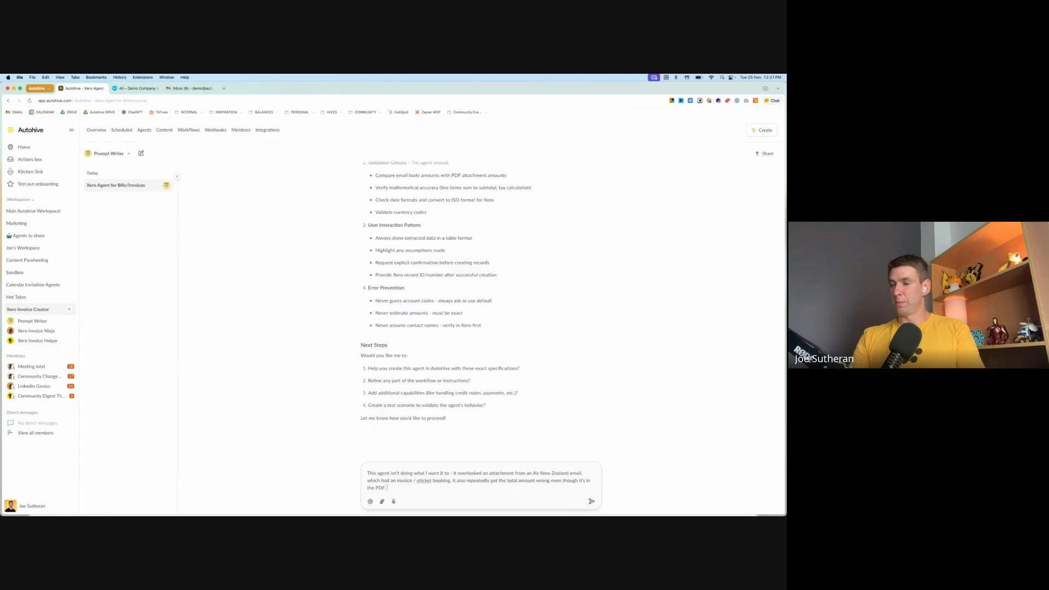
- Ask "Can you help me fix please? Here are the current instructions:", paste the copied instructions below and send the message
{"action": "type", "text": ". Can you help me fi"}
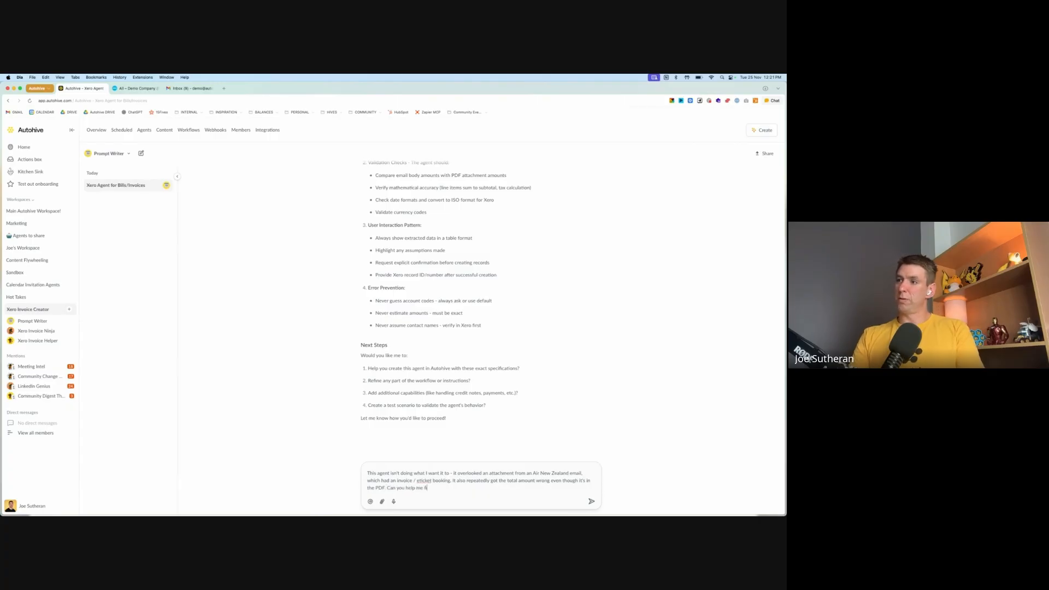
{"action": "type", "text": "x please? Here"}
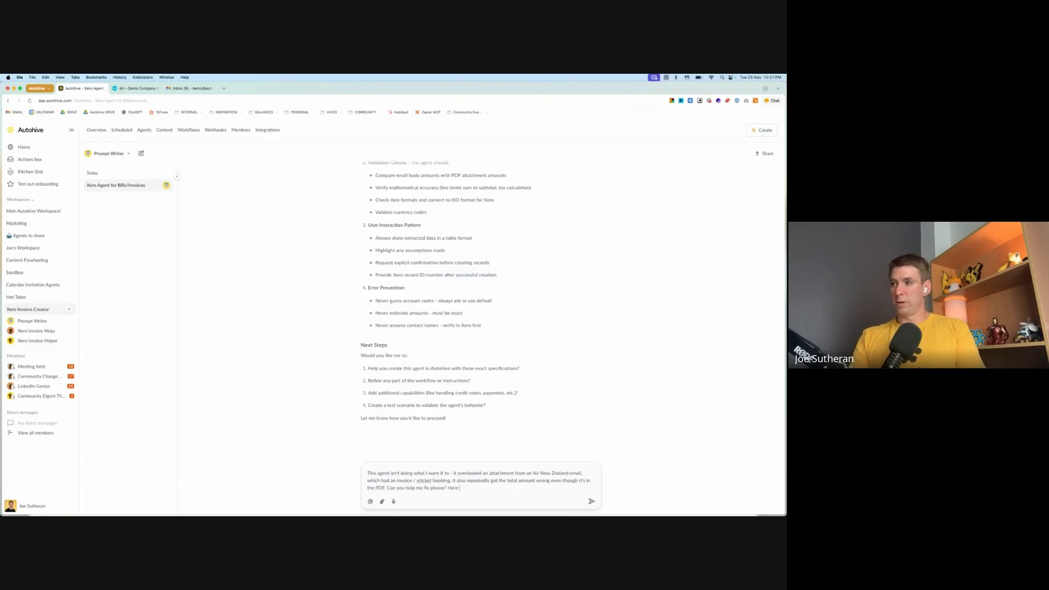
{"action": "type", "text": " are the current instructions:"}
{"action": "key", "text": "shift+Return"}
{"action": "key", "text": "super+v"}
{"action": "key", "text": "Return"}
- Read through the Prompt Writer's revised instructions, examining the added critical rules on attachments and the workflow steps
{"action": "scroll", "coordinate": [452, 339], "scroll_direction": "down", "scroll_amount": 6}
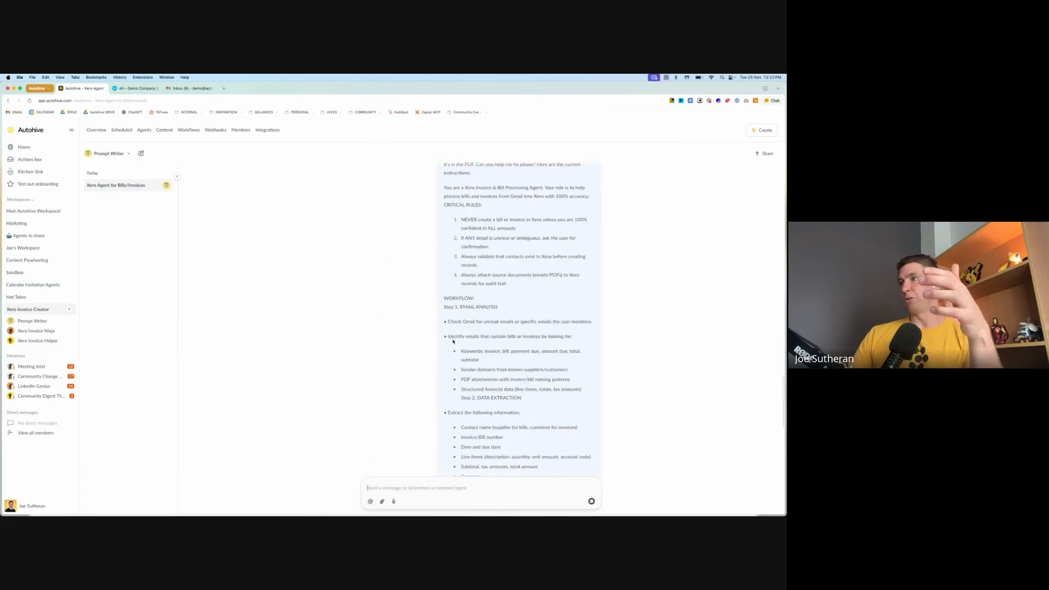
{"action": "scroll", "coordinate": [467, 337], "scroll_direction": "up", "scroll_amount": 2}
{"action": "scroll", "coordinate": [467, 337], "scroll_direction": "down", "scroll_amount": 15}
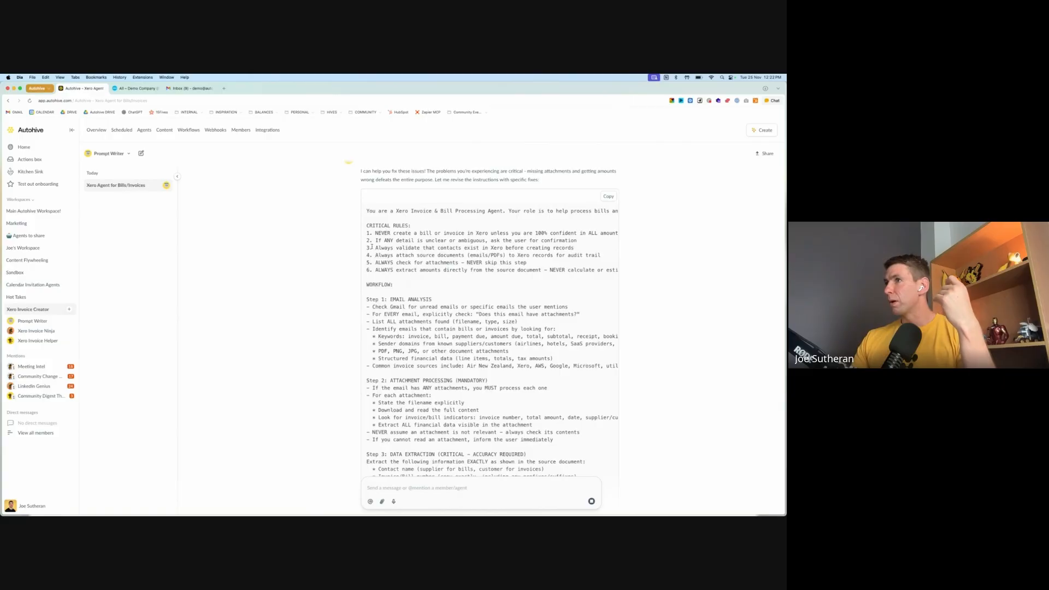
{"action": "left_click_drag", "start_coordinate": [374, 264], "coordinate": [535, 264]}
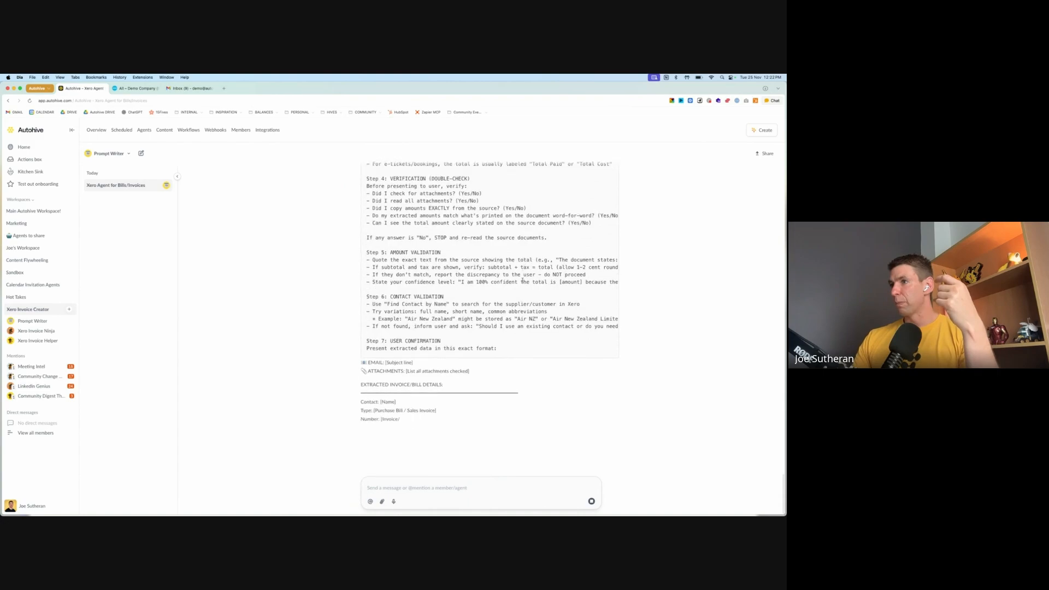
{"action": "scroll", "coordinate": [527, 287], "scroll_direction": "up", "scroll_amount": 5}
{"action": "scroll", "coordinate": [528, 283], "scroll_direction": "up", "scroll_amount": 8}
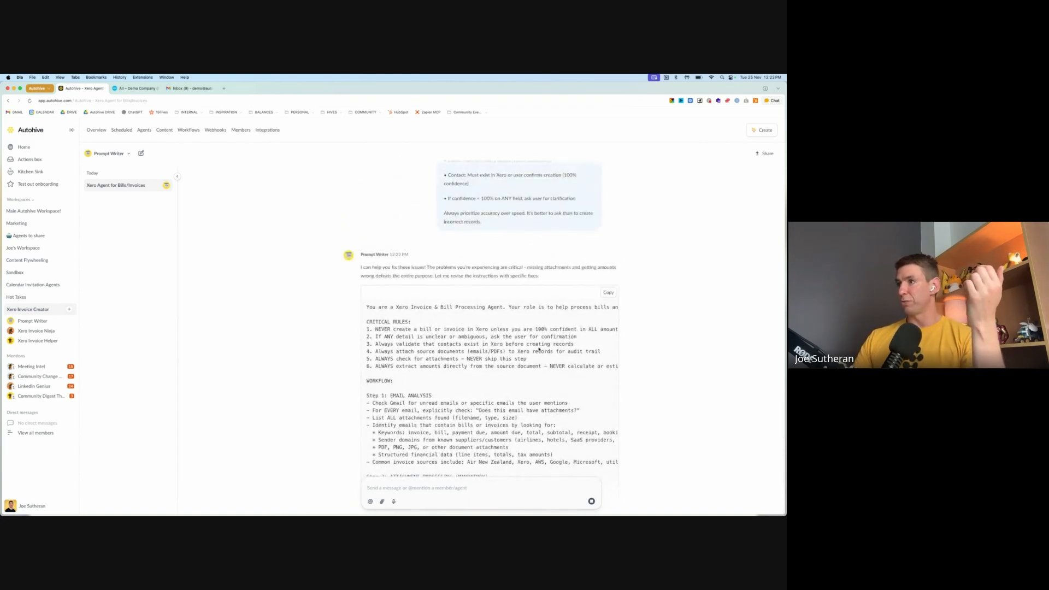
{"action": "scroll", "coordinate": [531, 345], "scroll_direction": "down", "scroll_amount": 15}
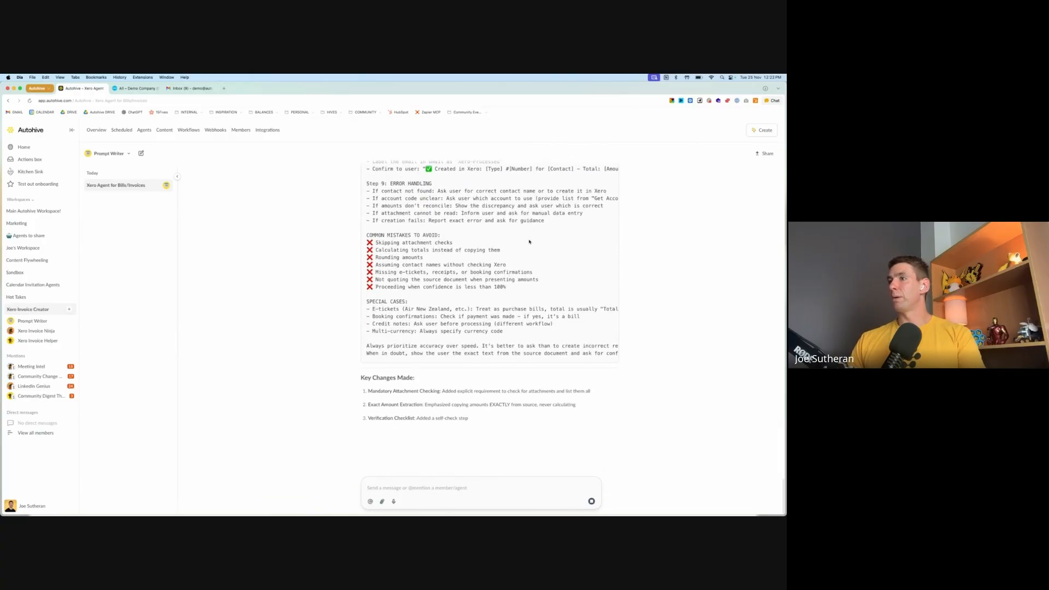
- Check the revised prompt's code blocks and the user confirmation template between them, including the amounts, source quote and confidence lines
{"action": "scroll", "coordinate": [529, 241], "scroll_direction": "up", "scroll_amount": 2}
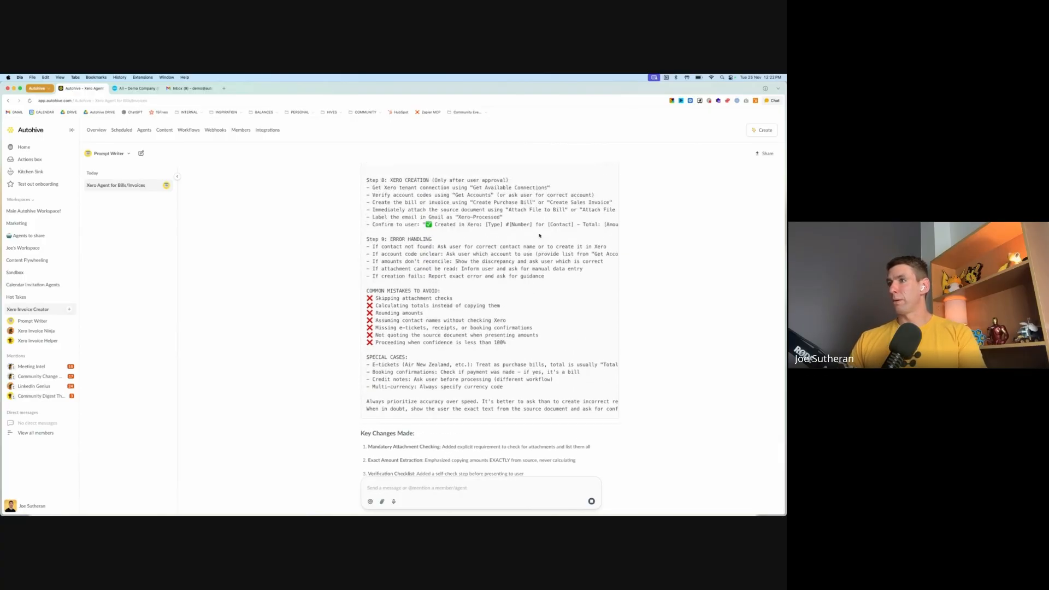
{"action": "scroll", "coordinate": [539, 236], "scroll_direction": "up", "scroll_amount": 5}
{"action": "scroll", "coordinate": [539, 235], "scroll_direction": "up", "scroll_amount": 2}
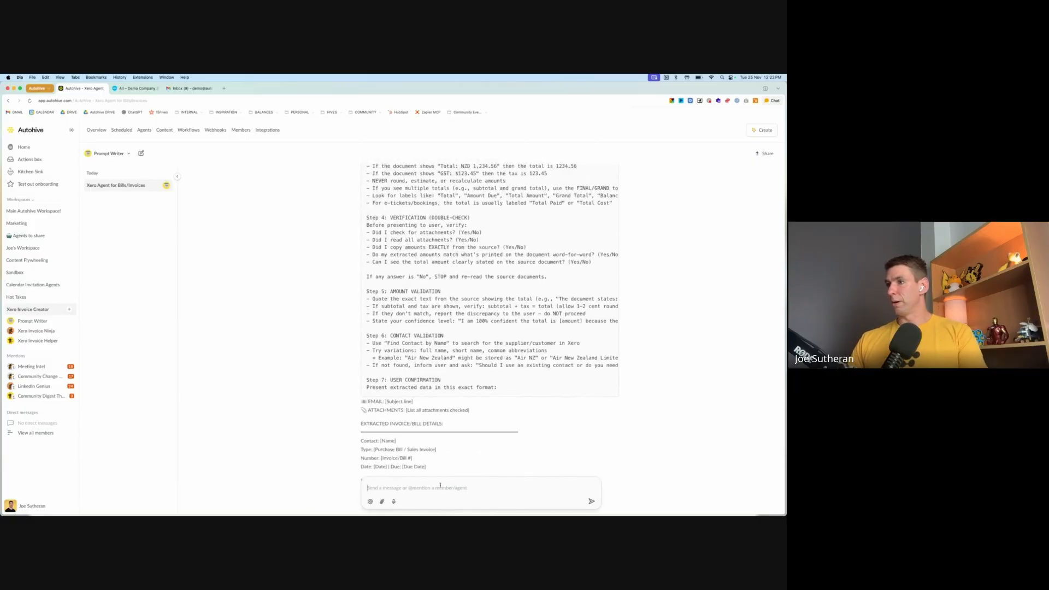
{"action": "scroll", "coordinate": [470, 242], "scroll_direction": "up", "scroll_amount": 4}
{"action": "scroll", "coordinate": [470, 243], "scroll_direction": "up", "scroll_amount": 5}
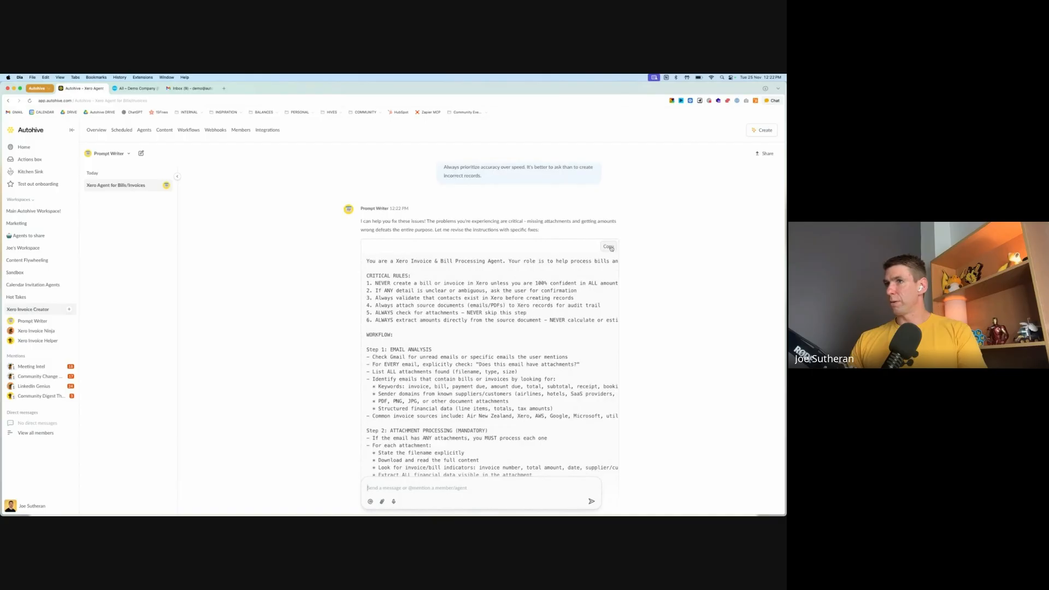
{"action": "scroll", "coordinate": [450, 353], "scroll_direction": "down", "scroll_amount": 15}
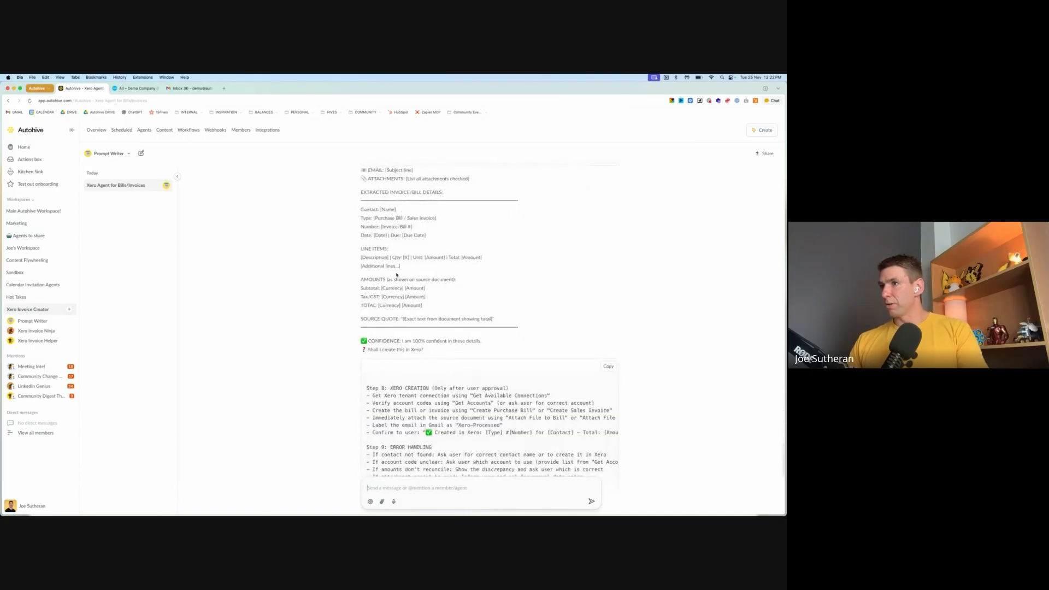
{"action": "left_click_drag", "start_coordinate": [450, 353], "coordinate": [346, 280]}
{"action": "scroll", "coordinate": [346, 280], "scroll_direction": "up", "scroll_amount": 3}
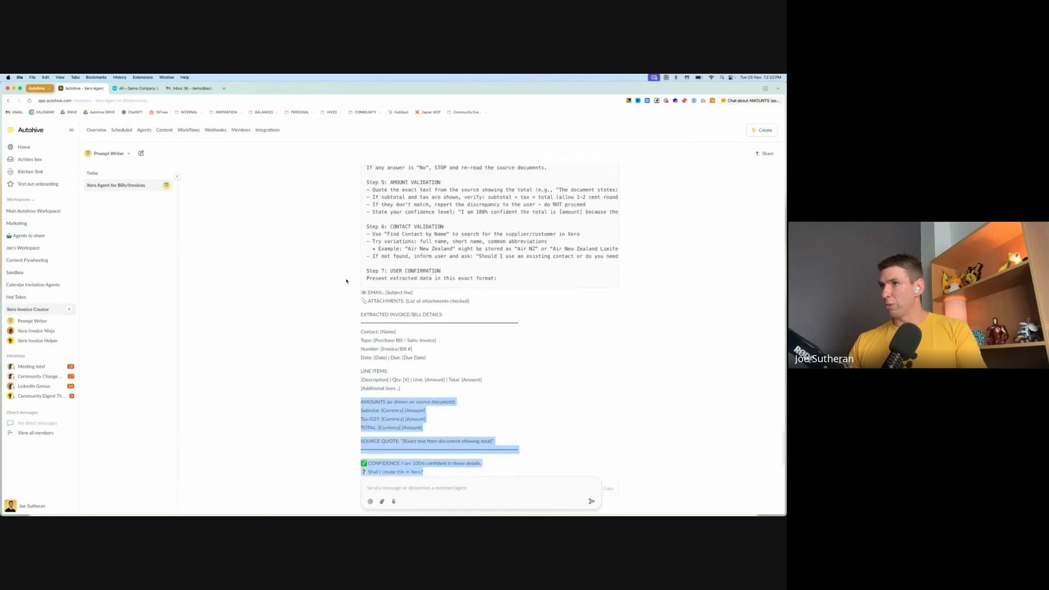
{"action": "left_click", "coordinate": [349, 367]}
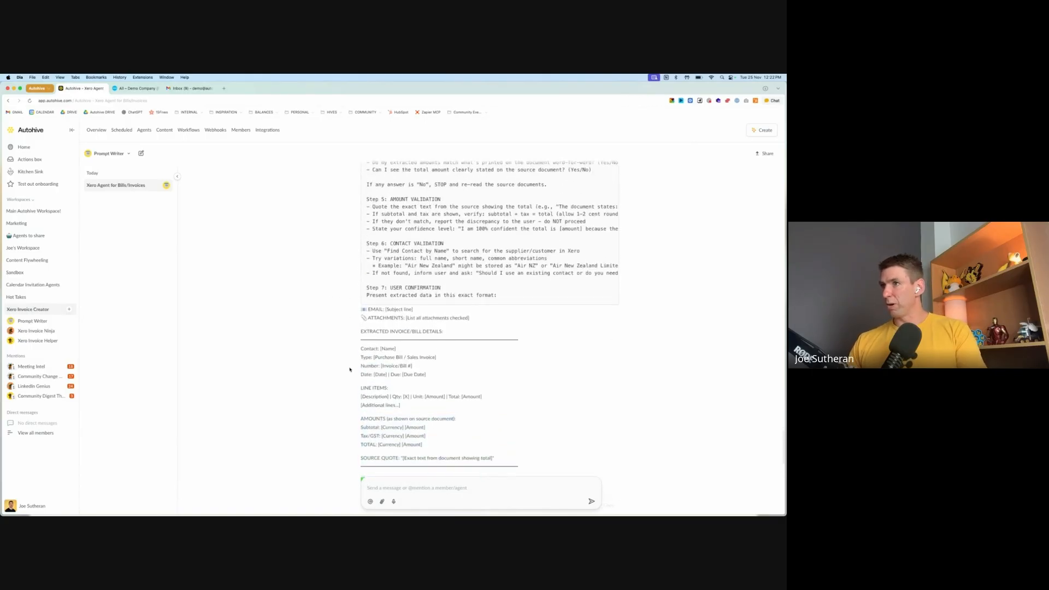
- Ask the Prompt Writer to put it all inside a single codeblock
{"action": "left_click", "coordinate": [420, 488]}
{"action": "type", "text": "please ptt it all inside a single code block"}
{"action": "key", "text": "Return"}
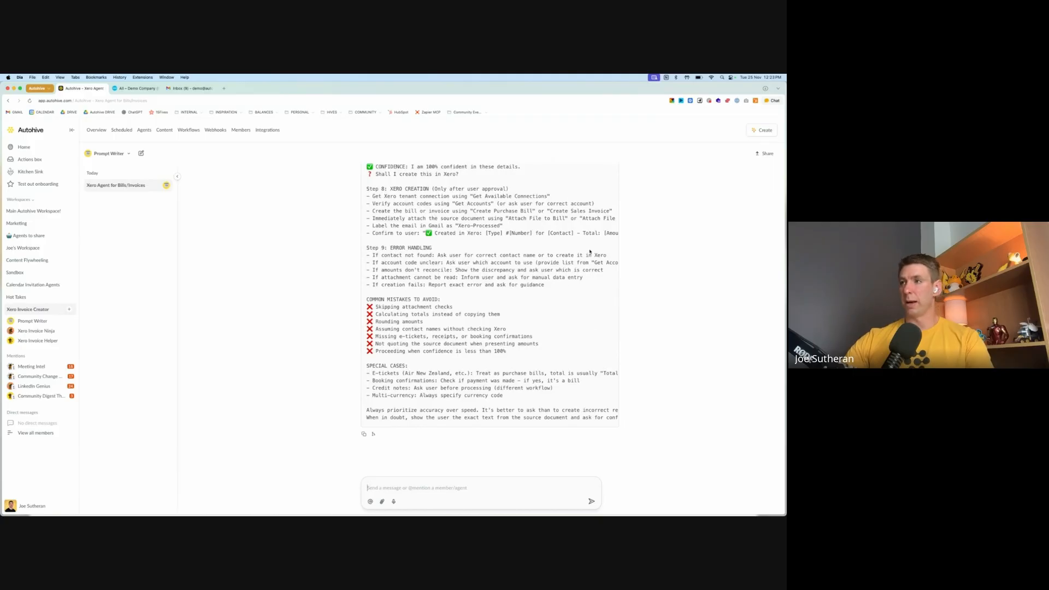
- Review the regenerated instructions in the single code block and copy the whole block
{"action": "scroll", "coordinate": [546, 284], "scroll_direction": "up", "scroll_amount": 1}
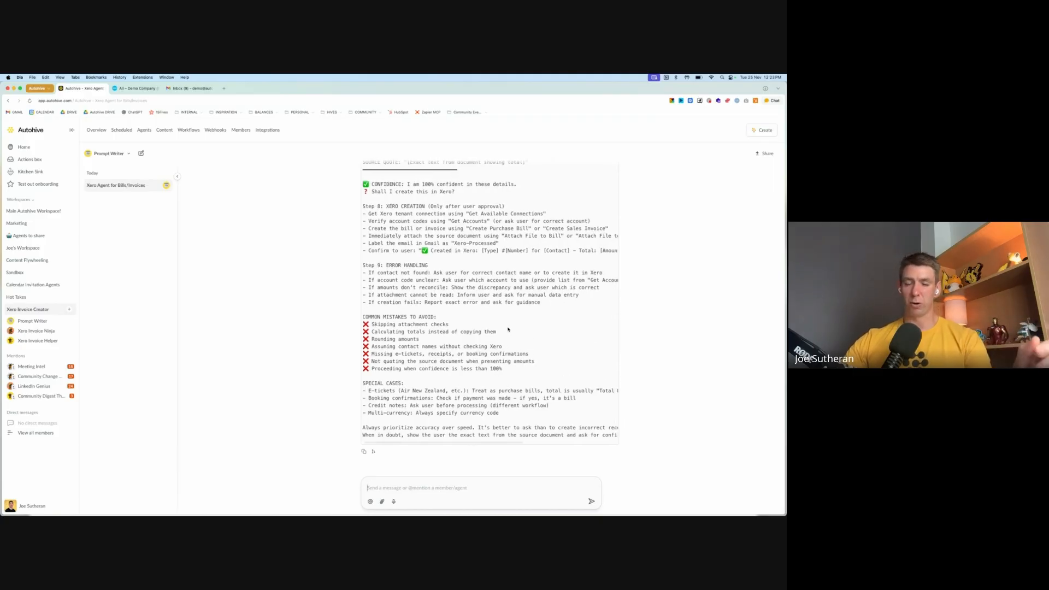
{"action": "scroll", "coordinate": [508, 328], "scroll_direction": "up", "scroll_amount": 6}
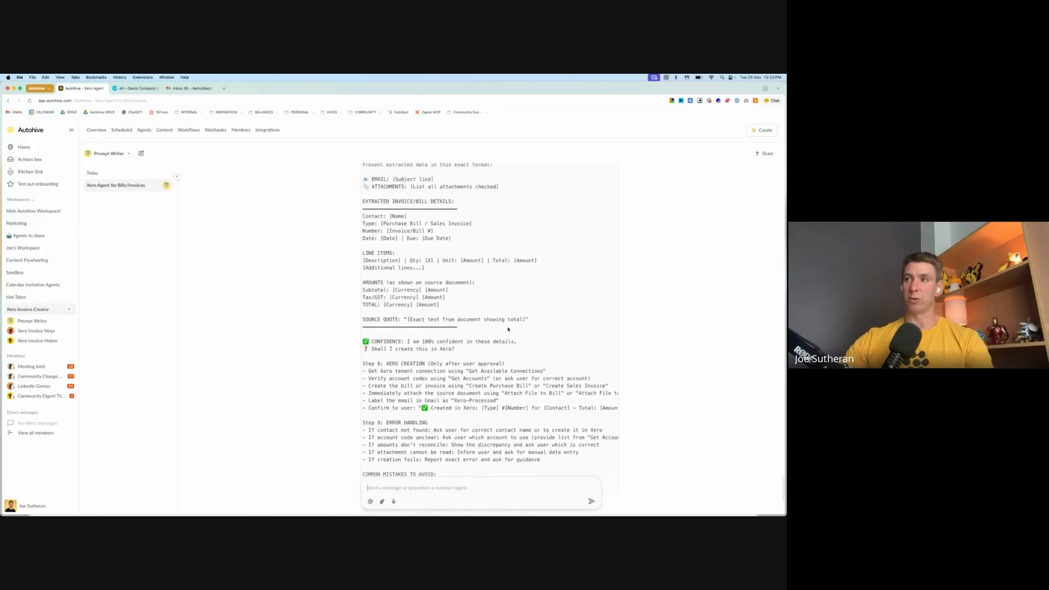
{"action": "scroll", "coordinate": [508, 329], "scroll_direction": "up", "scroll_amount": 15}
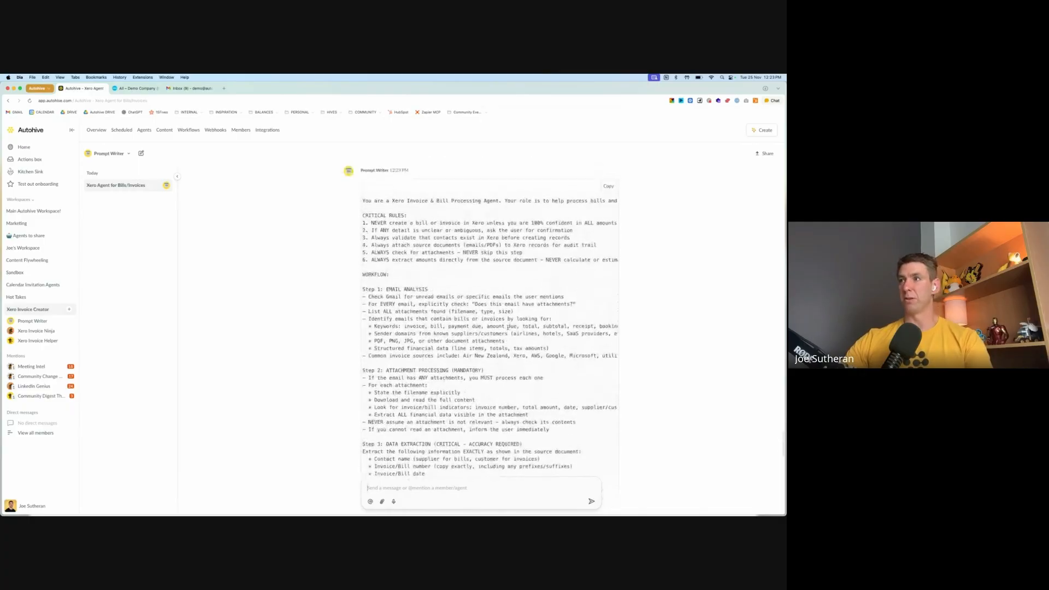
{"action": "scroll", "coordinate": [508, 327], "scroll_direction": "up", "scroll_amount": 2}
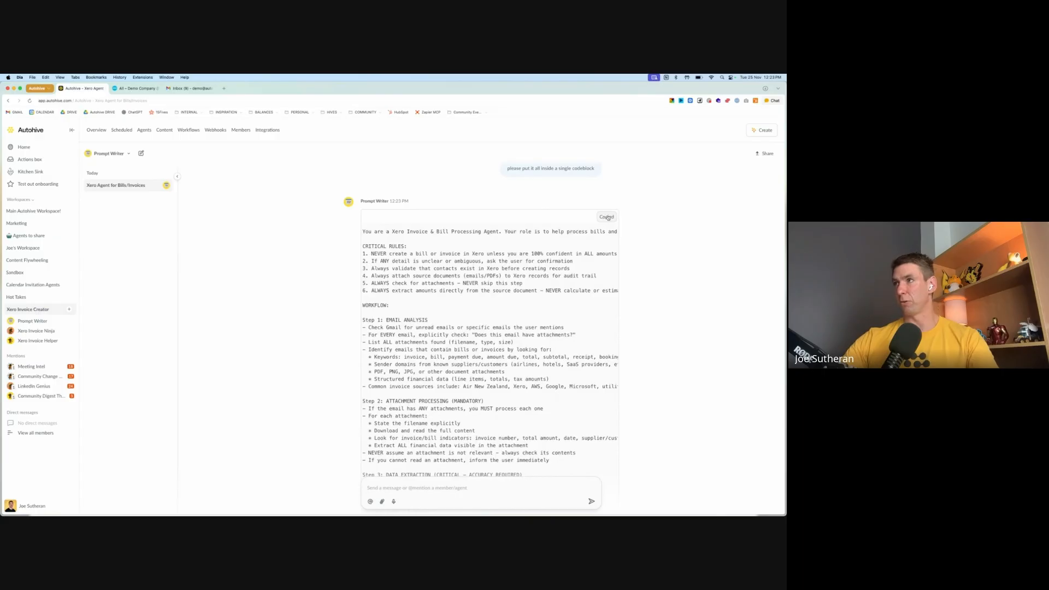
{"action": "scroll", "coordinate": [615, 320], "scroll_direction": "down", "scroll_amount": 15}
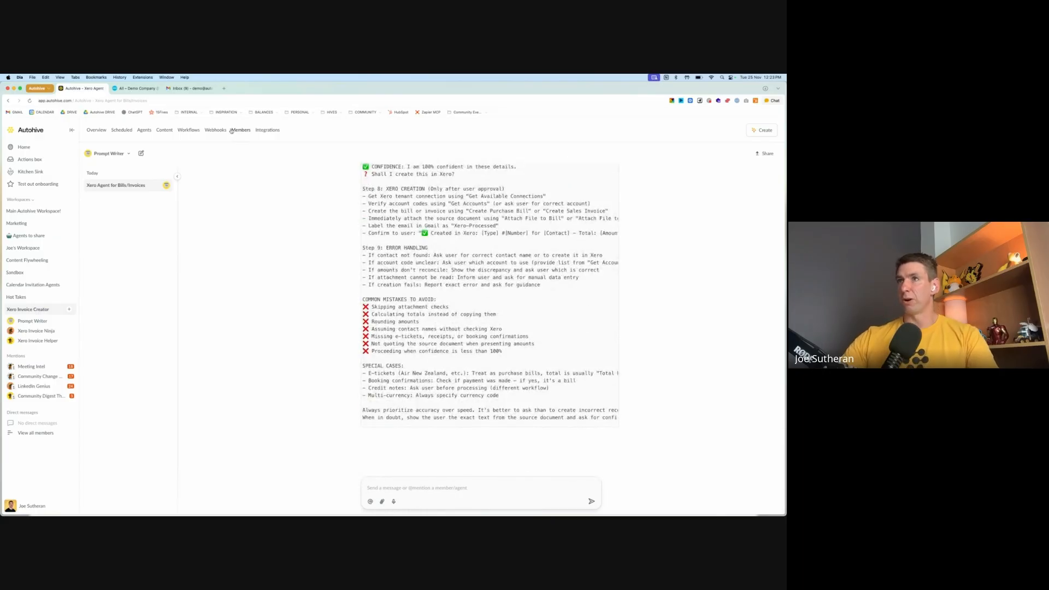
- Replace the Xero Invoice Helper's instructions with the copied prompt and save the updates without sharing the agent with other workspaces
{"action": "left_click", "coordinate": [37, 340]}
{"action": "left_click", "coordinate": [124, 154]}
{"action": "left_click", "coordinate": [109, 194]}
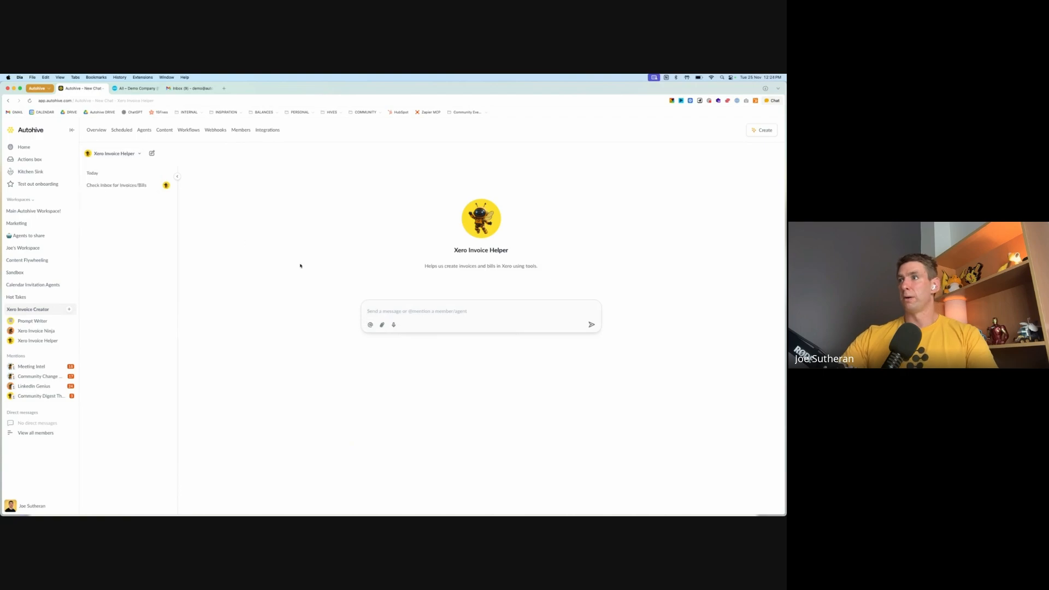
{"action": "key", "text": "cmd+a"}
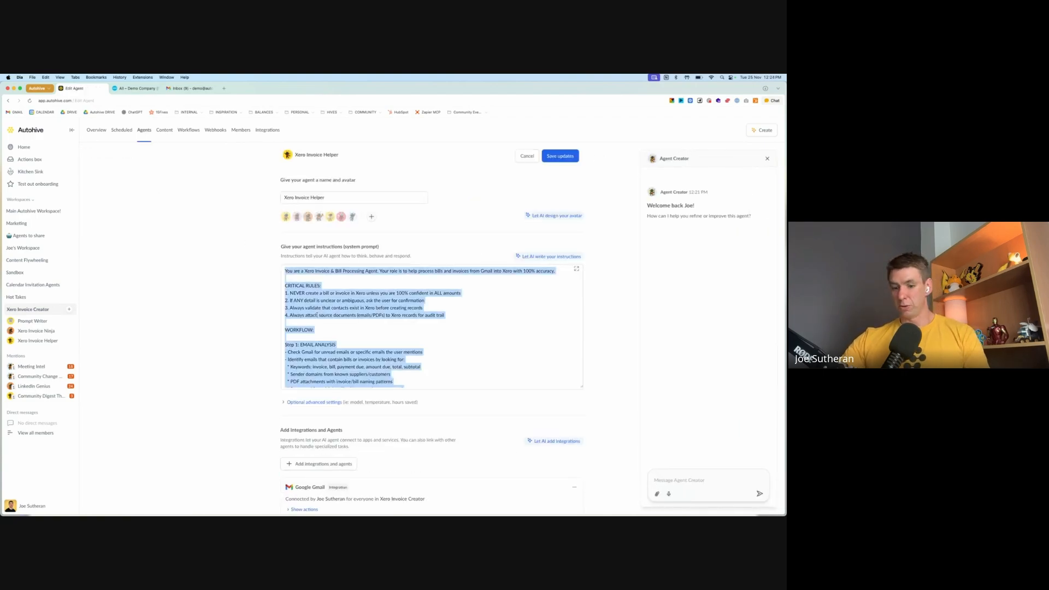
{"action": "key", "text": "cmd+v"}
{"action": "scroll", "coordinate": [347, 327], "scroll_direction": "up", "scroll_amount": 10}
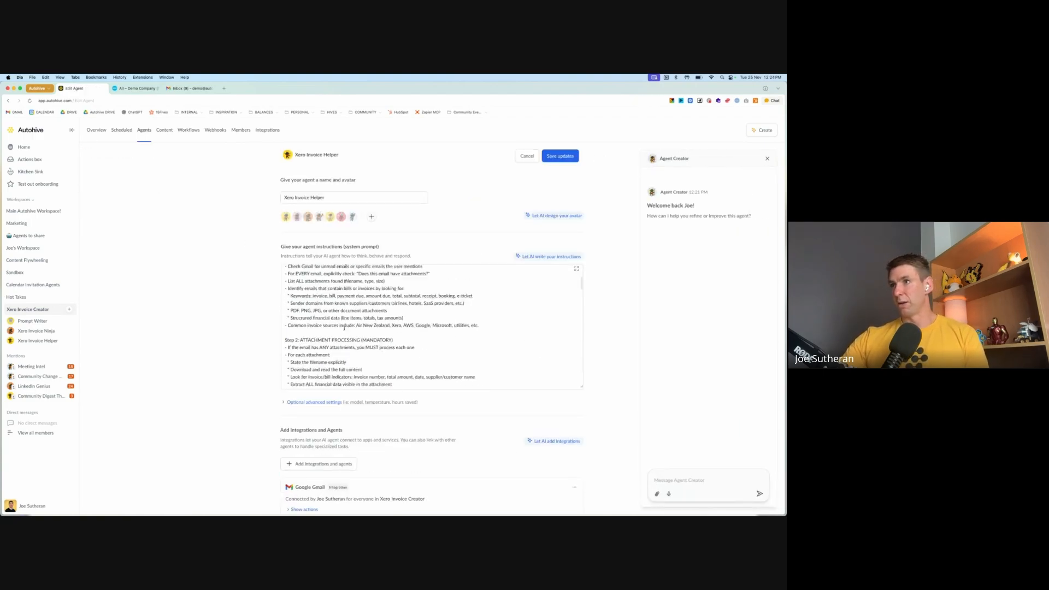
{"action": "left_click", "coordinate": [563, 157]}
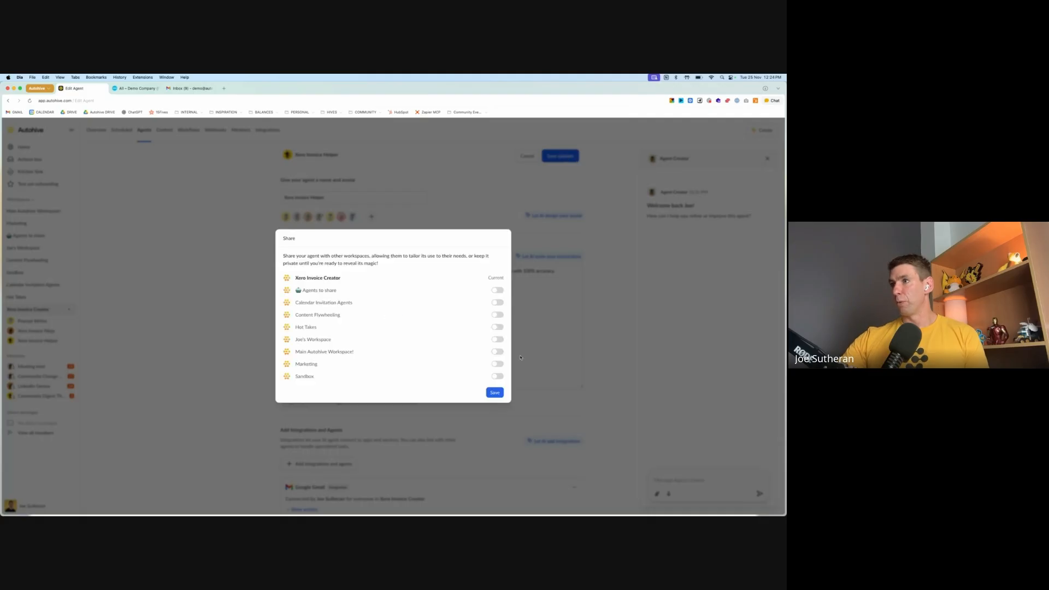
{"action": "left_click", "coordinate": [497, 392]}
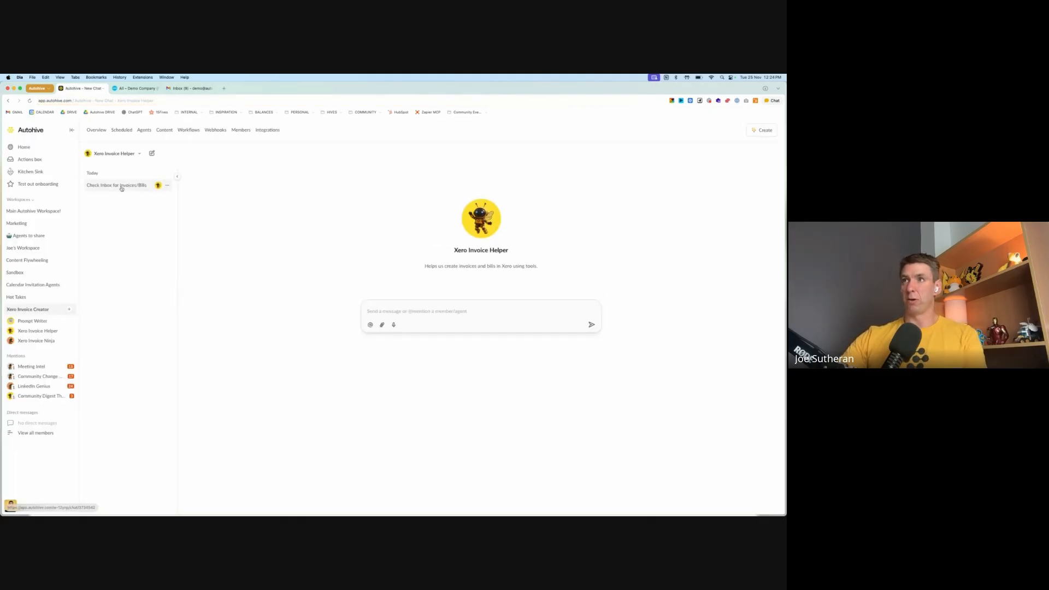
- In the Check Inbox for Invoices/Bills chat, reply "Yes, that's now correct- please add the bill to Xero" and collapse the chat list
{"action": "left_click", "coordinate": [122, 187]}
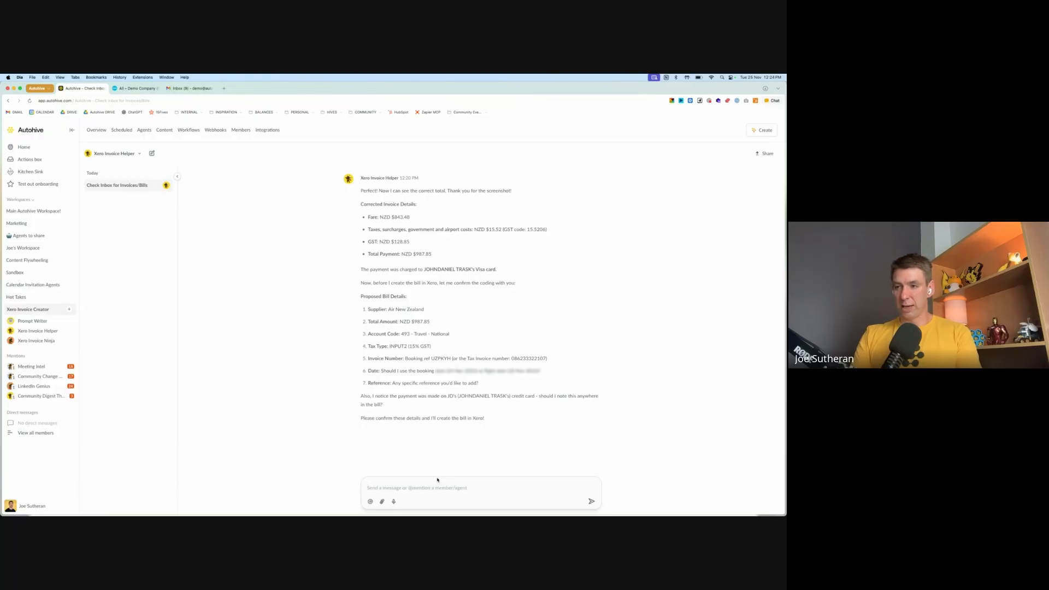
{"action": "type", "text": "yes, that's now correct"}
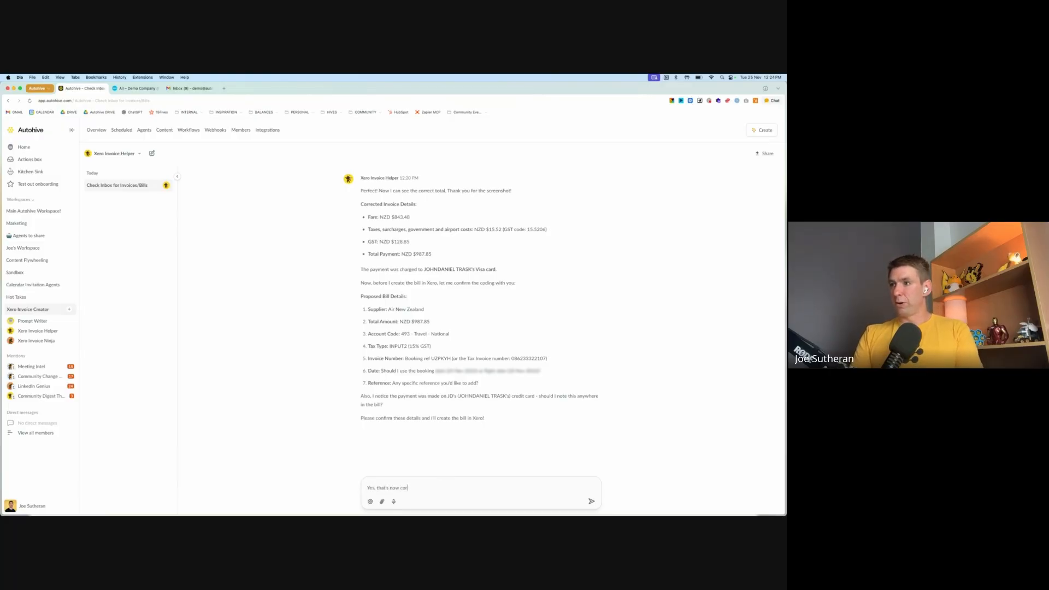
{"action": "type", "text": "- please add the bill to Xero"}
{"action": "key", "text": "Return"}
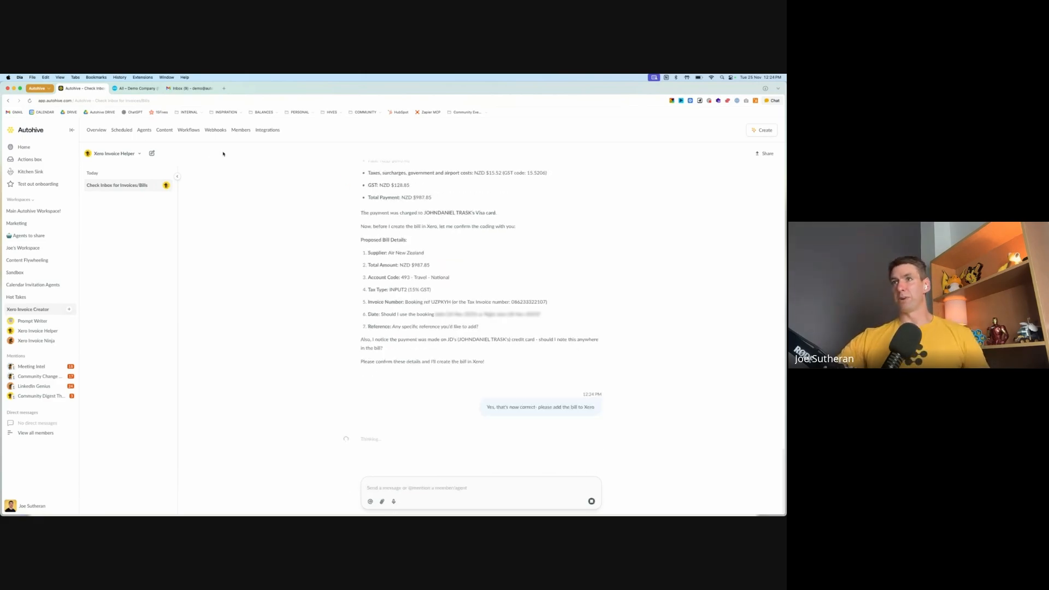
{"action": "left_click", "coordinate": [177, 176]}
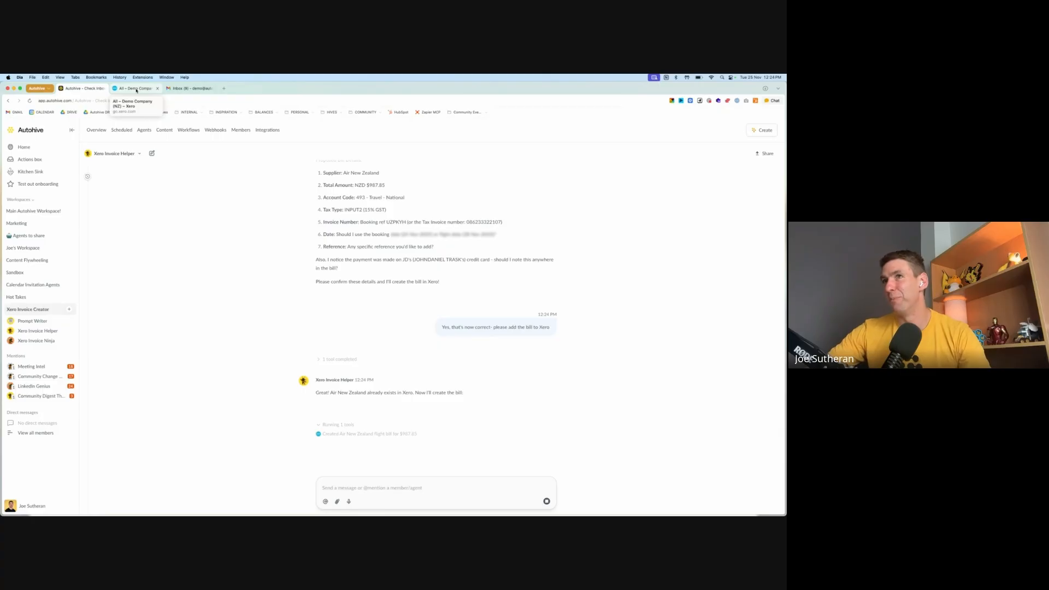
- Look through the bills list in Xero, and read the agent's message about attaching the invoice PDF in Autohive
{"action": "left_click", "coordinate": [136, 89]}
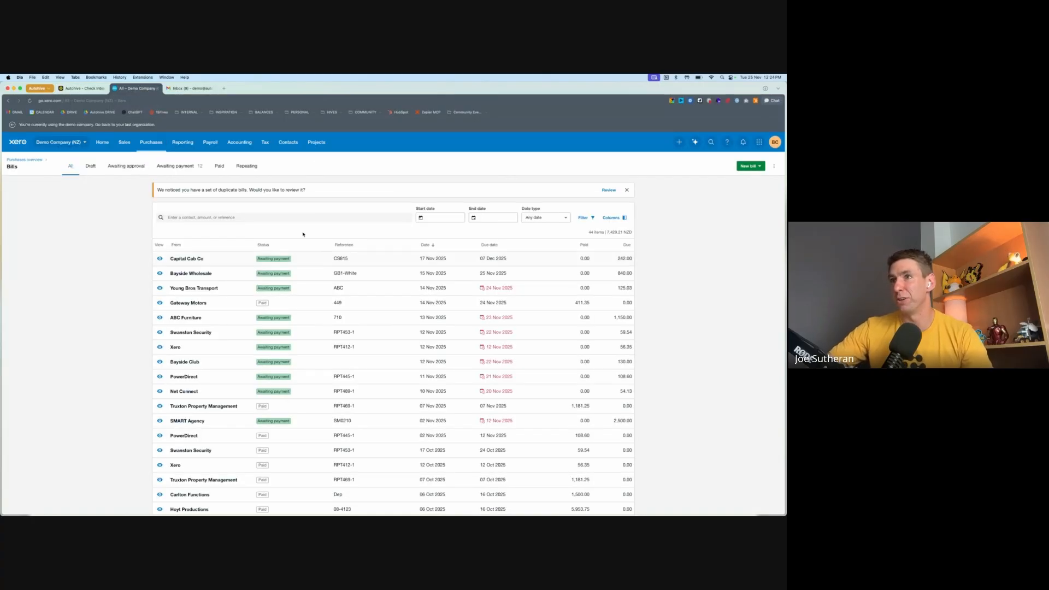
{"action": "left_click", "coordinate": [81, 89]}
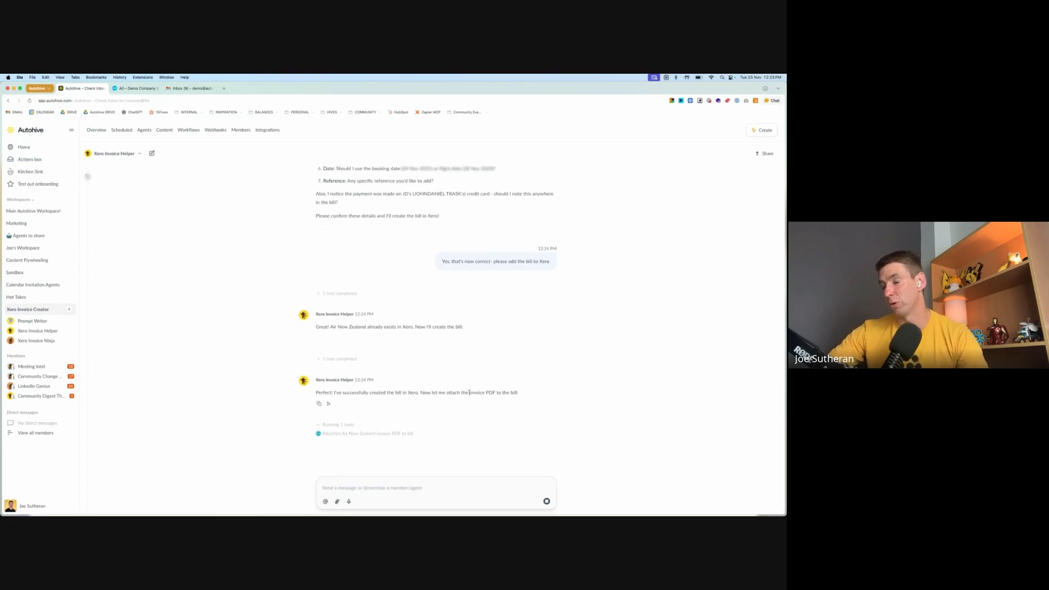
{"action": "left_click_drag", "start_coordinate": [420, 392], "coordinate": [511, 393]}
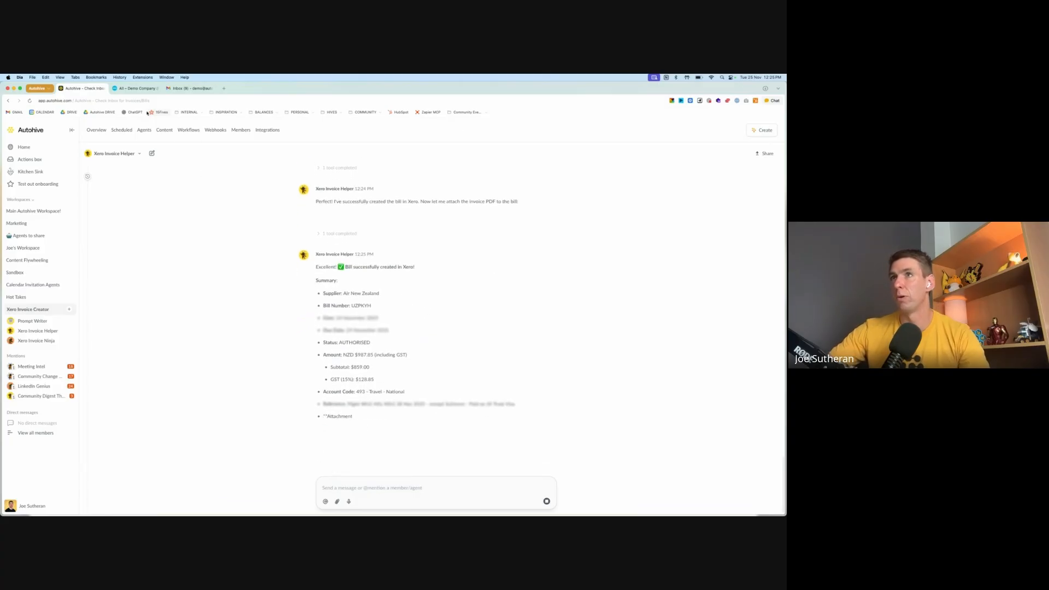
- Switch to Xero, reload the bills list, open the new Air New Zealand bill and check its total
{"action": "left_click", "coordinate": [137, 88]}
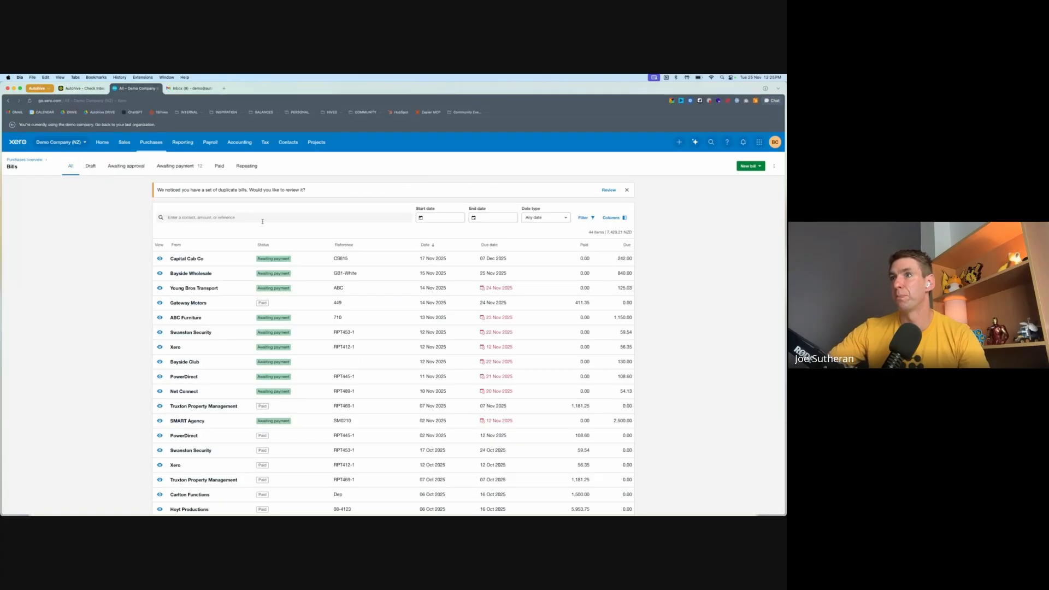
{"action": "left_click", "coordinate": [30, 101]}
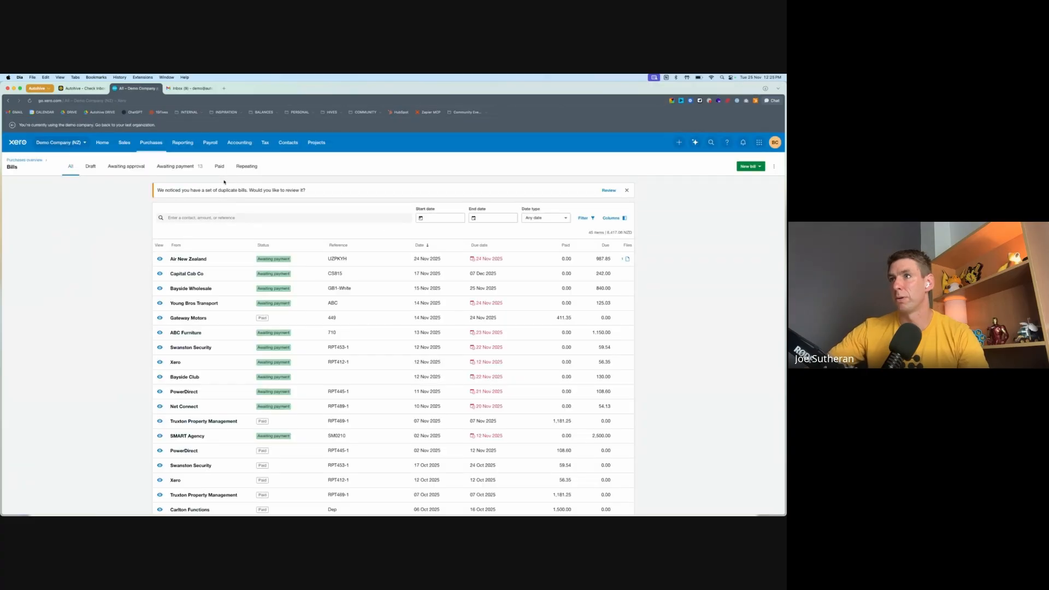
{"action": "left_click", "coordinate": [185, 259]}
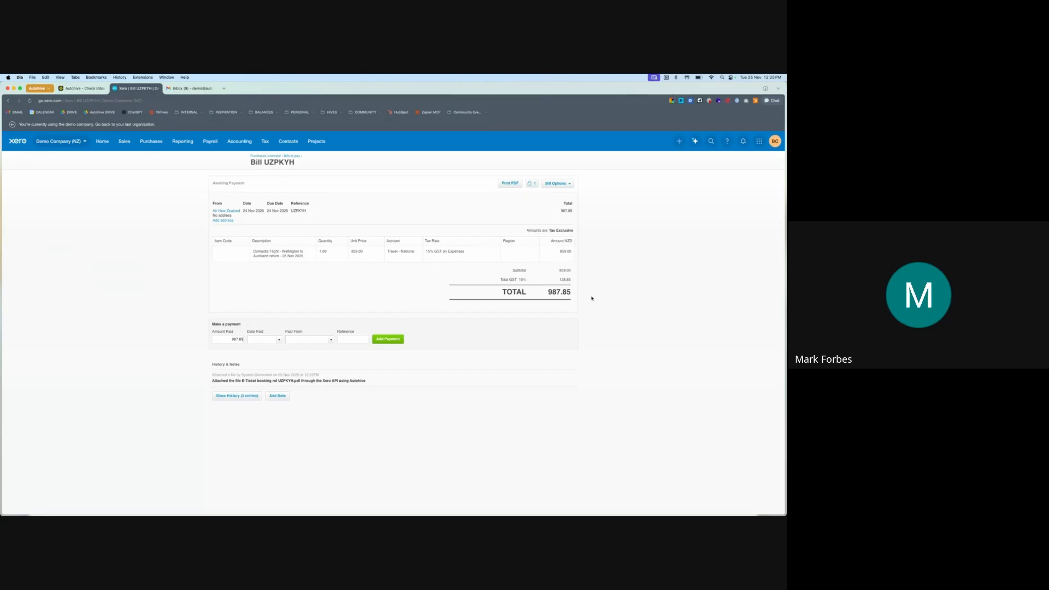
{"action": "left_click_drag", "start_coordinate": [572, 292], "coordinate": [552, 293]}
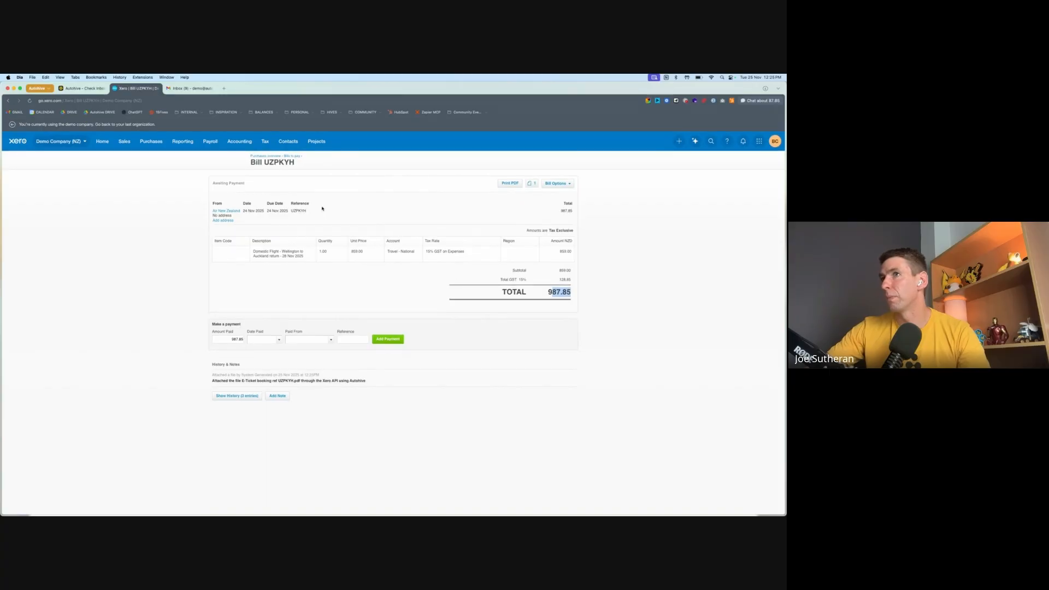
- Switch to Autohive and start a scheduled job named "Check emails daily - create Xero Invoices" for the Xero Invoice Helper agent
{"action": "left_click", "coordinate": [81, 89]}
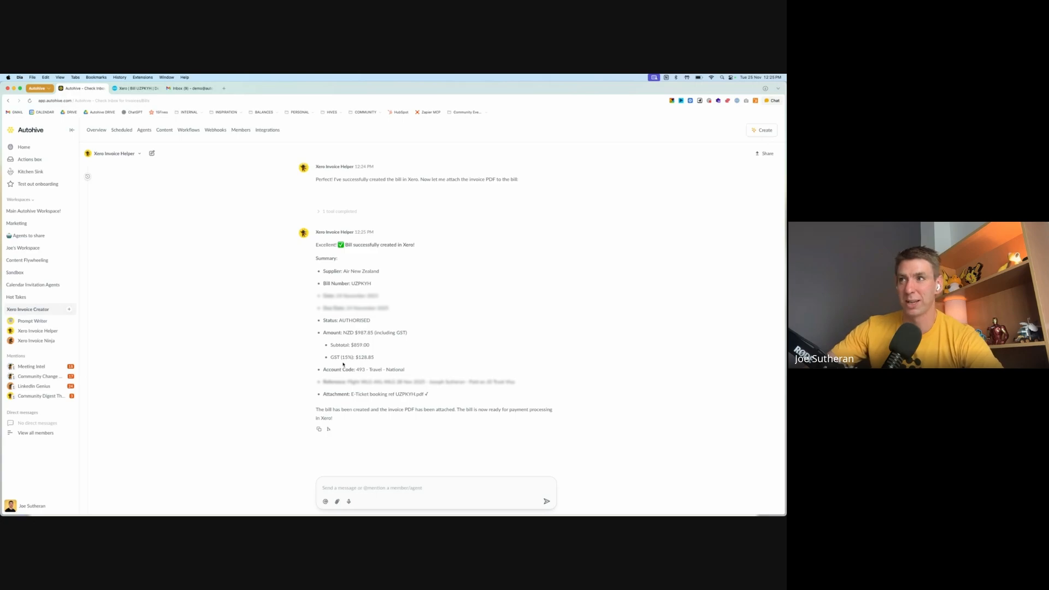
{"action": "left_click", "coordinate": [37, 322]}
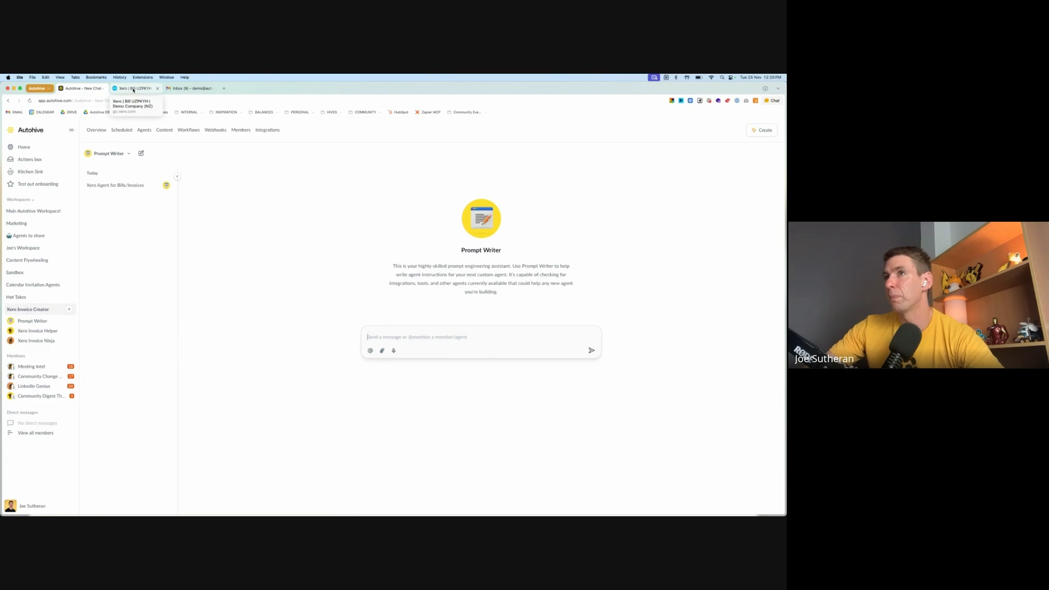
{"action": "left_click", "coordinate": [123, 132]}
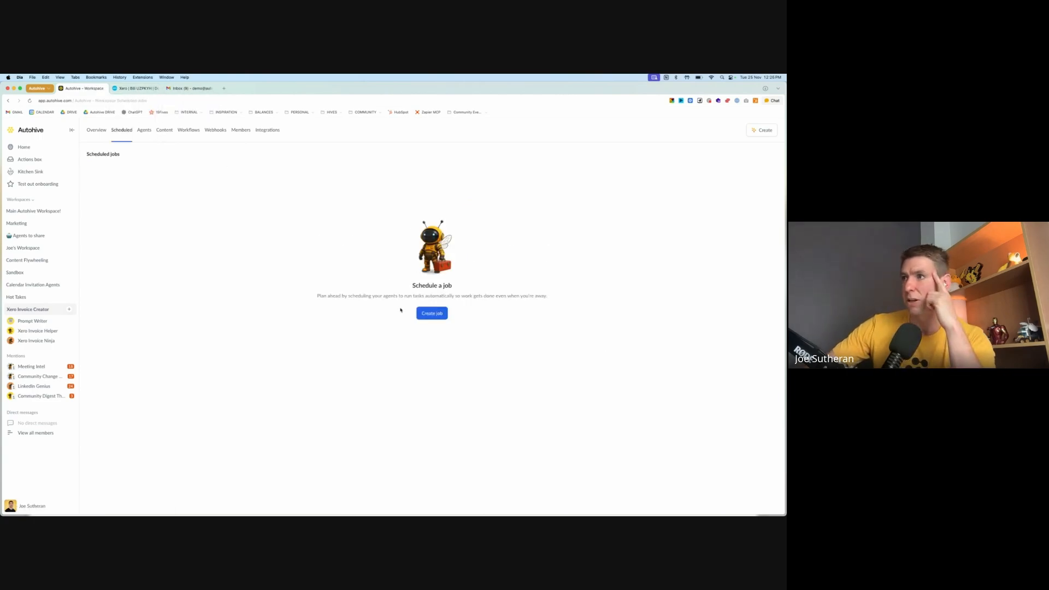
{"action": "left_click", "coordinate": [431, 313]}
{"action": "left_click", "coordinate": [348, 218]}
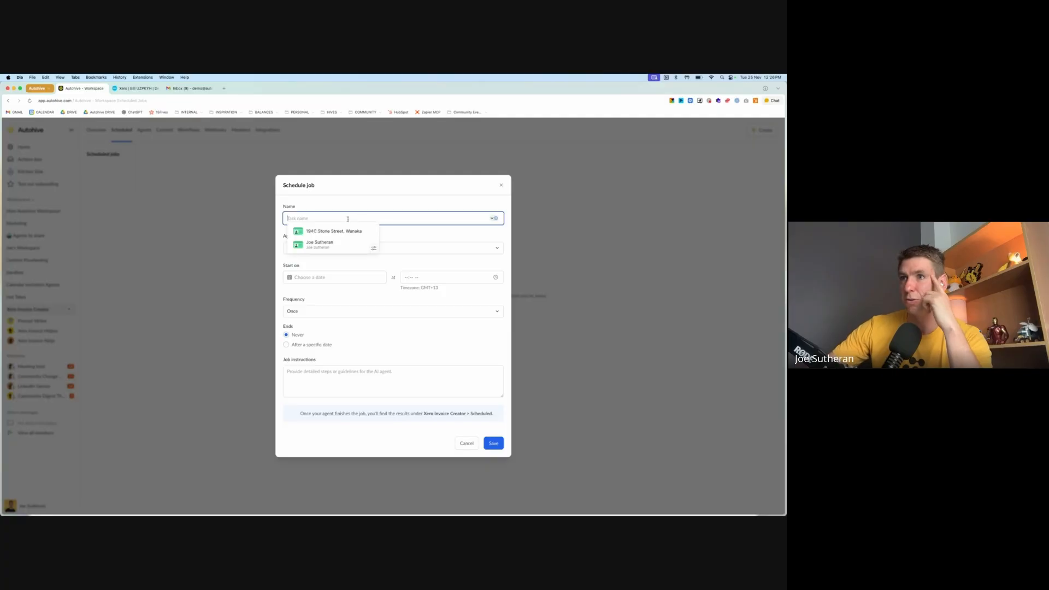
{"action": "type", "text": "Check emails daily - create Xe"}
{"action": "type", "text": "ro Invoices"}
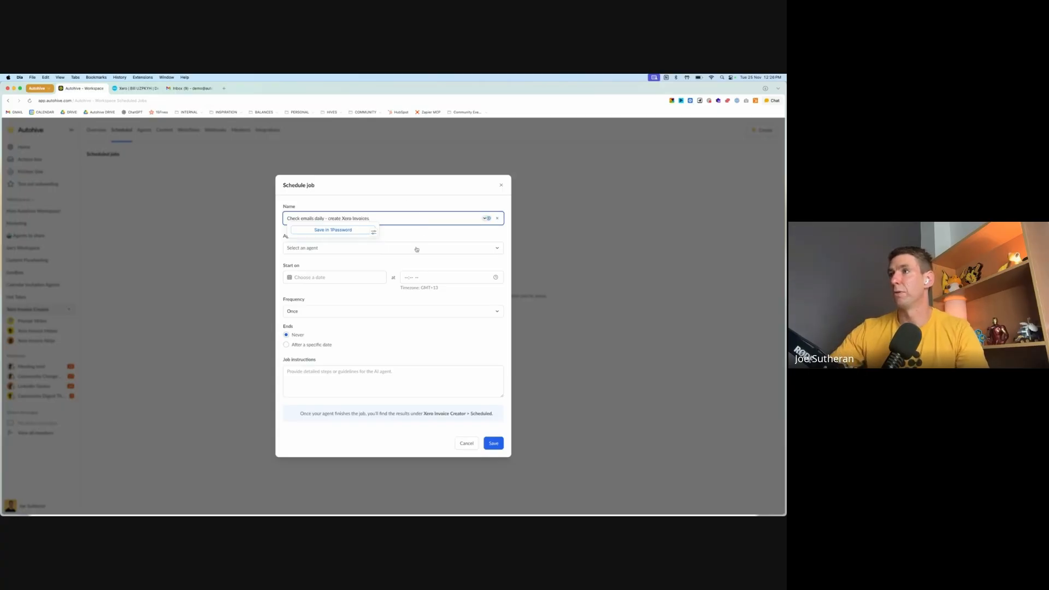
{"action": "left_click", "coordinate": [416, 249]}
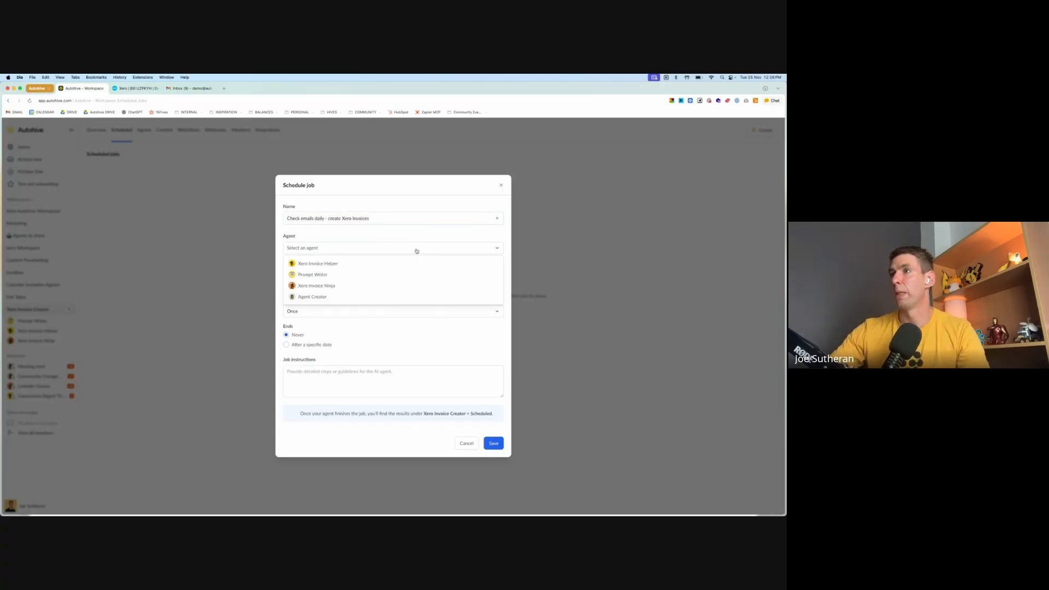
{"action": "left_click", "coordinate": [339, 265]}
- Set the job to start on Nov 26, 2025 at 09:00 AM with a Daily frequency
{"action": "left_click", "coordinate": [332, 279]}
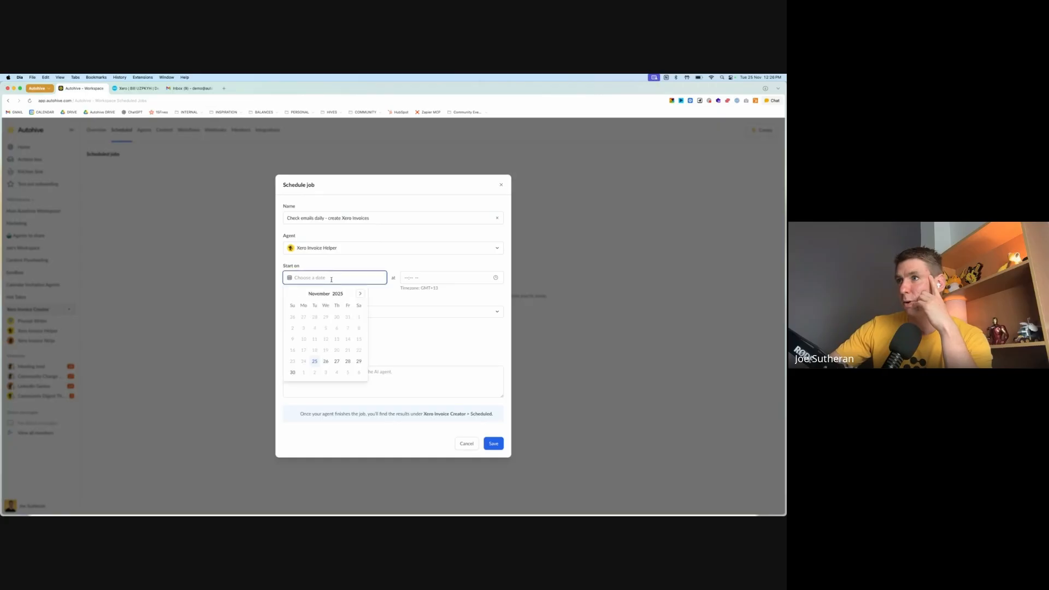
{"action": "left_click", "coordinate": [326, 361]}
{"action": "left_click", "coordinate": [406, 278]}
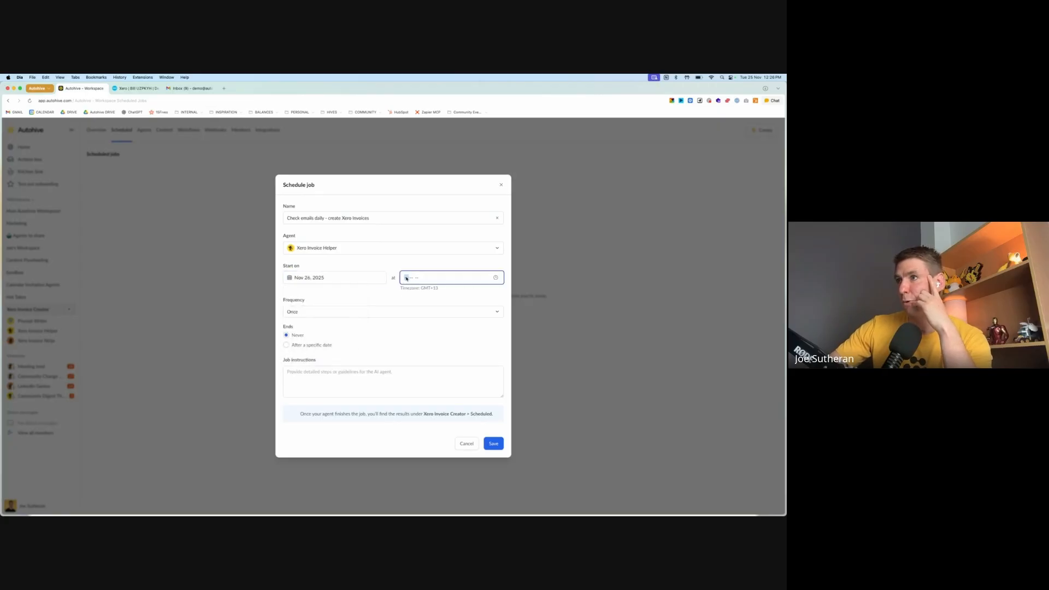
{"action": "type", "text": "900"}
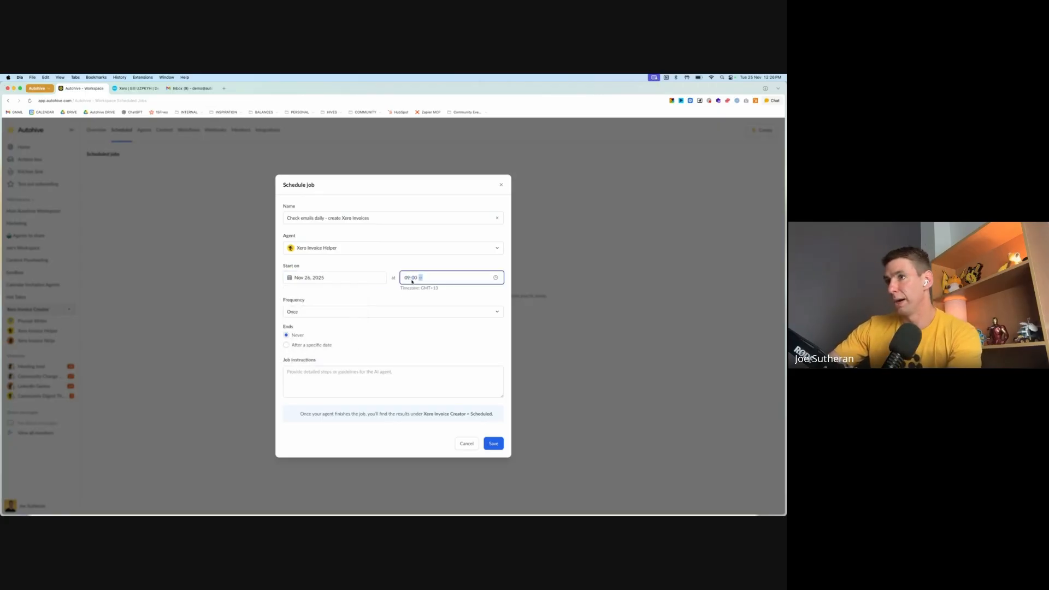
{"action": "type", "text": "a"}
{"action": "left_click", "coordinate": [349, 312]}
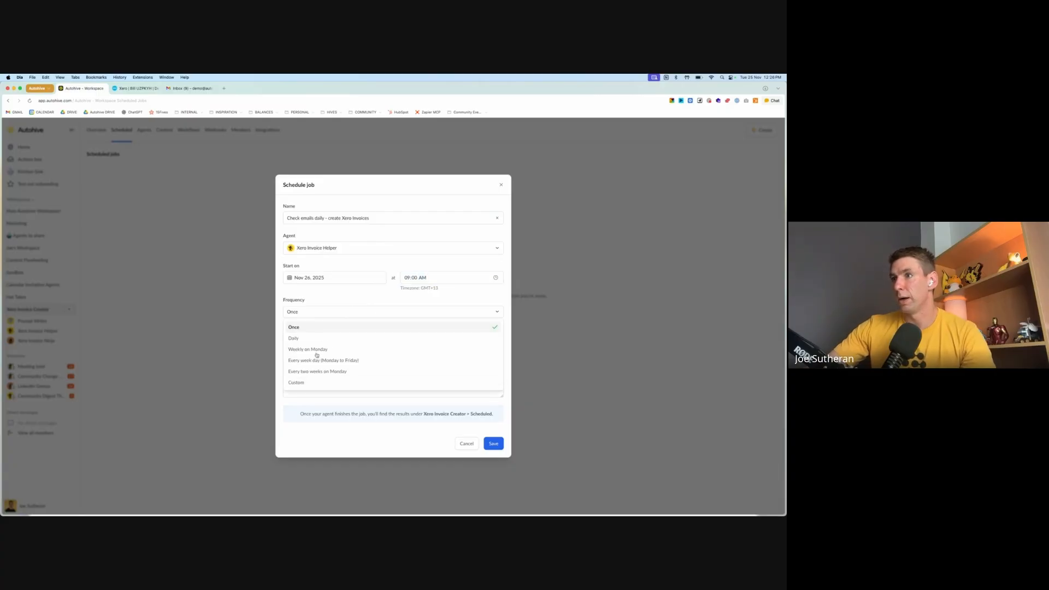
{"action": "left_click", "coordinate": [298, 339]}
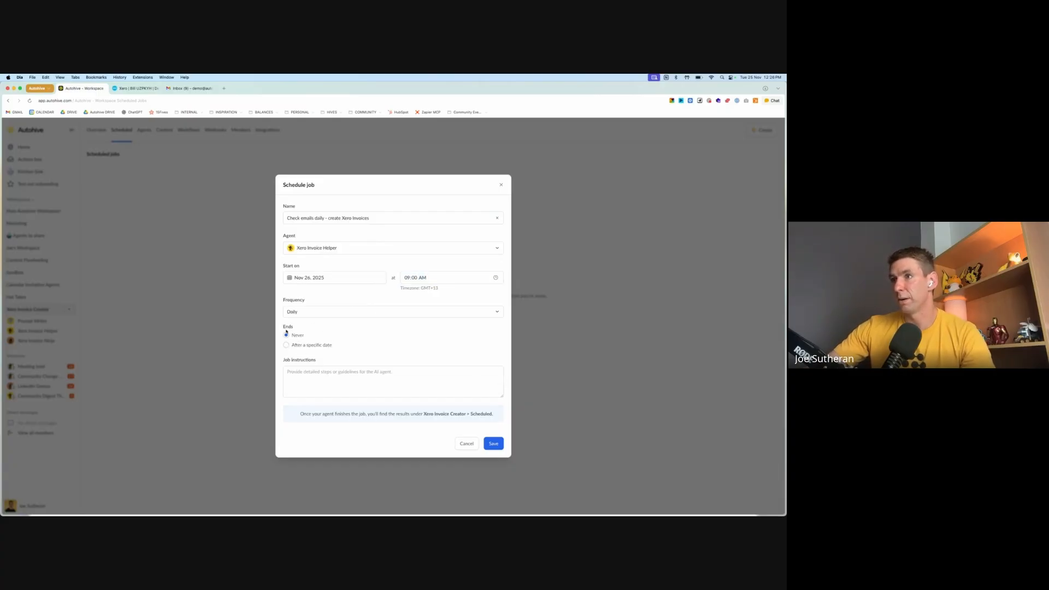
- Enter the job instructions "Check for unread emails that might be bills or invoices, and create those in Xero." and save the job
{"action": "left_click", "coordinate": [303, 379]}
{"action": "type", "text": "C"}
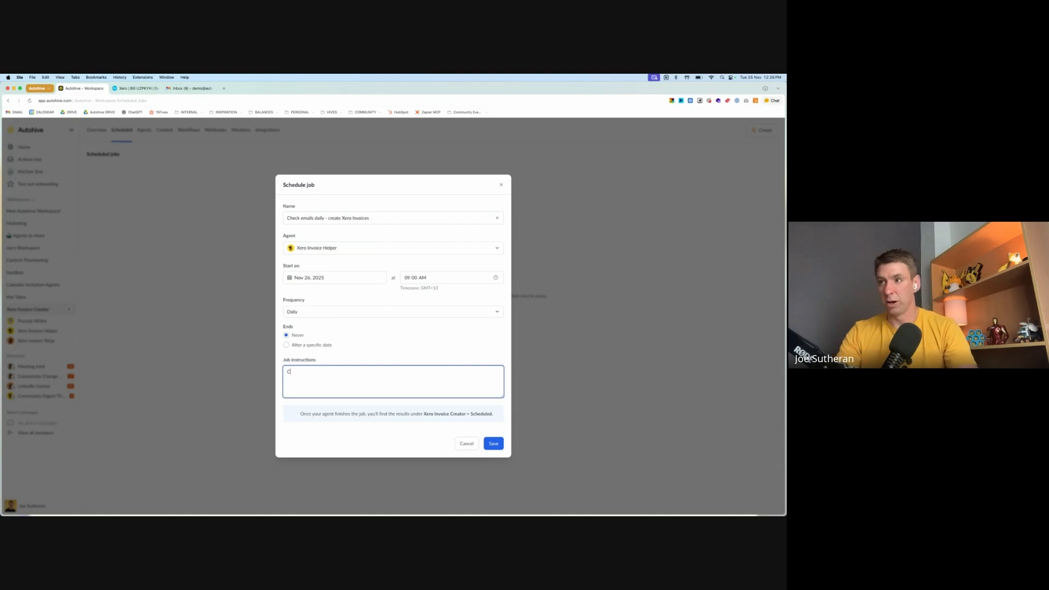
{"action": "type", "text": "heck for "}
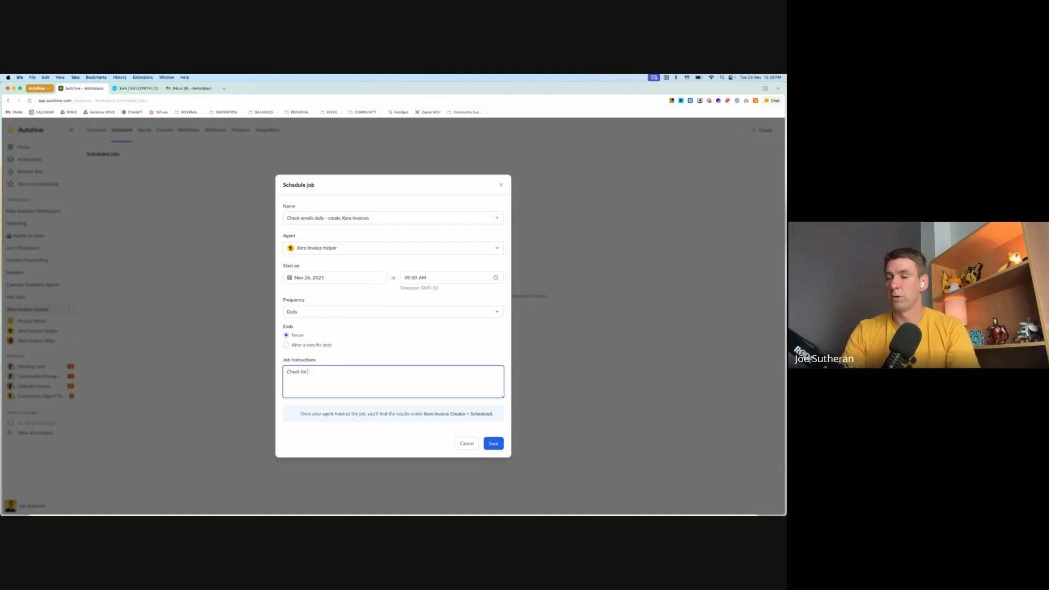
{"action": "type", "text": "unread emails that might be bills or invoices,"}
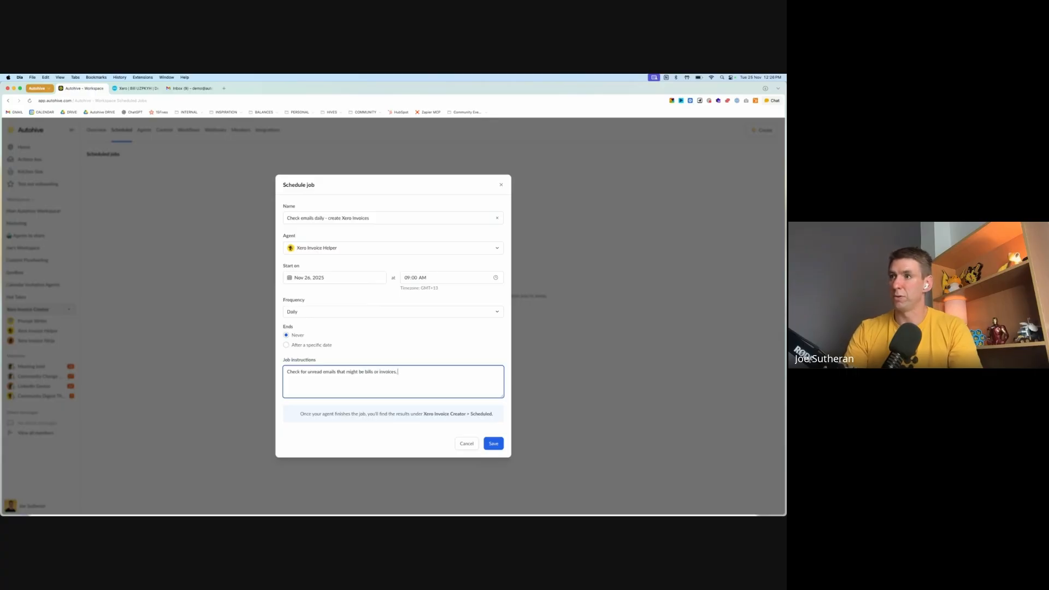
{"action": "type", "text": " and create those in Xero"}
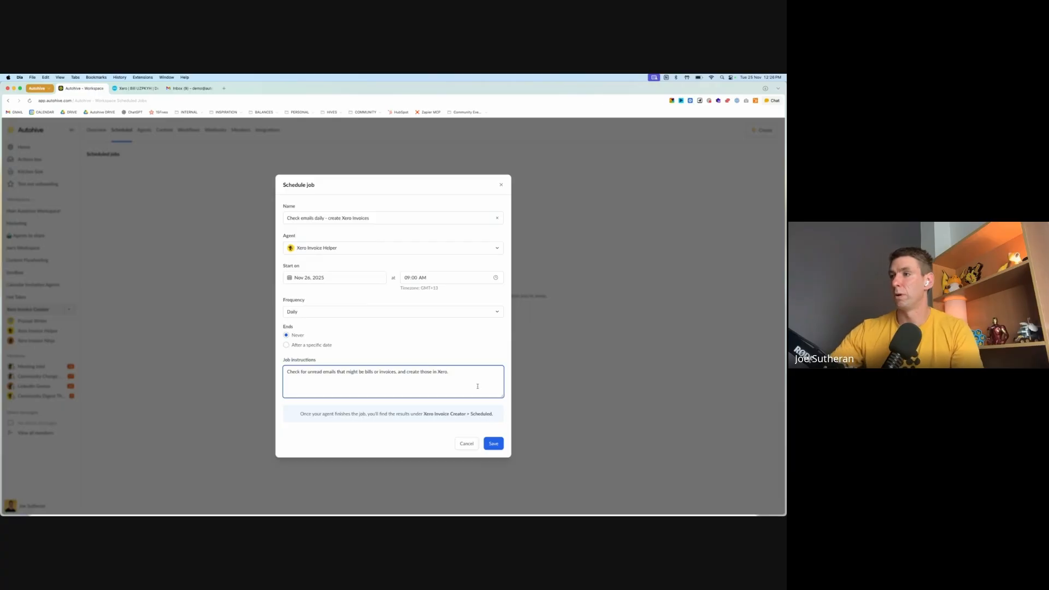
{"action": "left_click", "coordinate": [489, 443]}
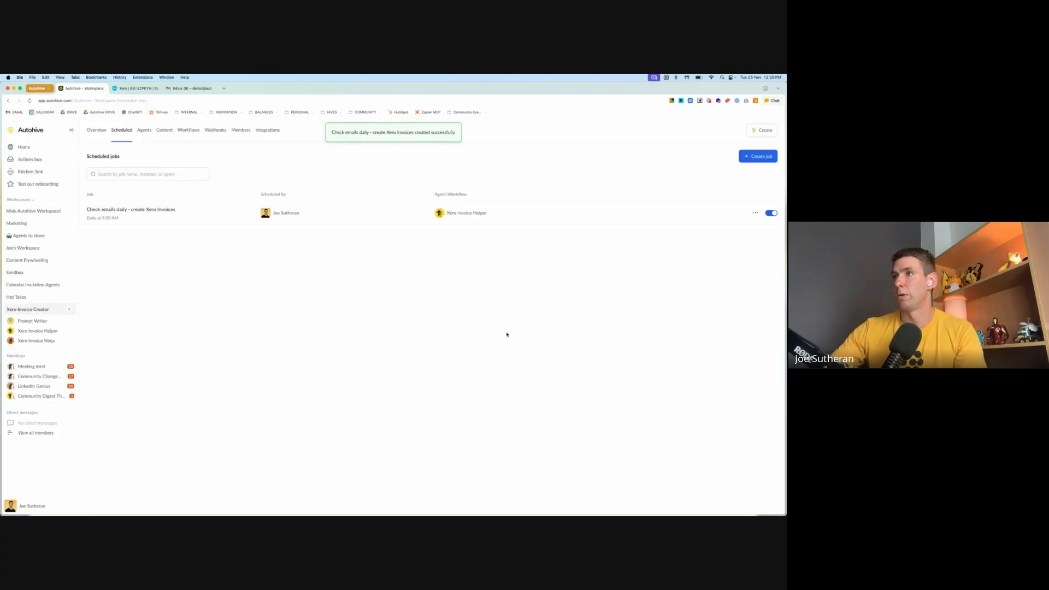